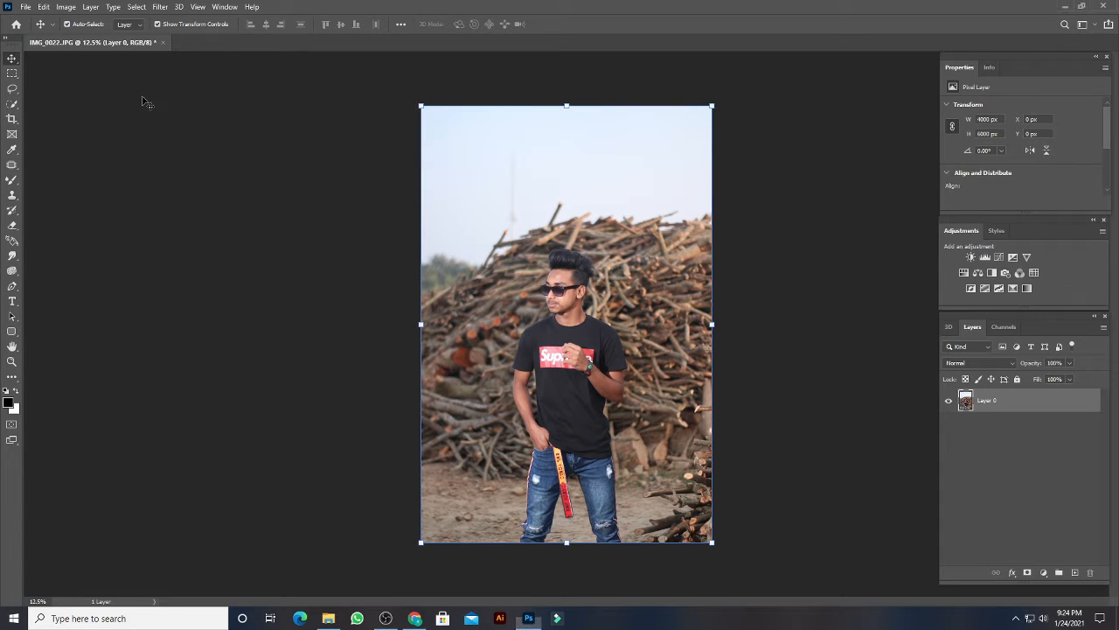
Select the man in the photo automatically with Select Subject.
key("w")
left_click(329, 22)
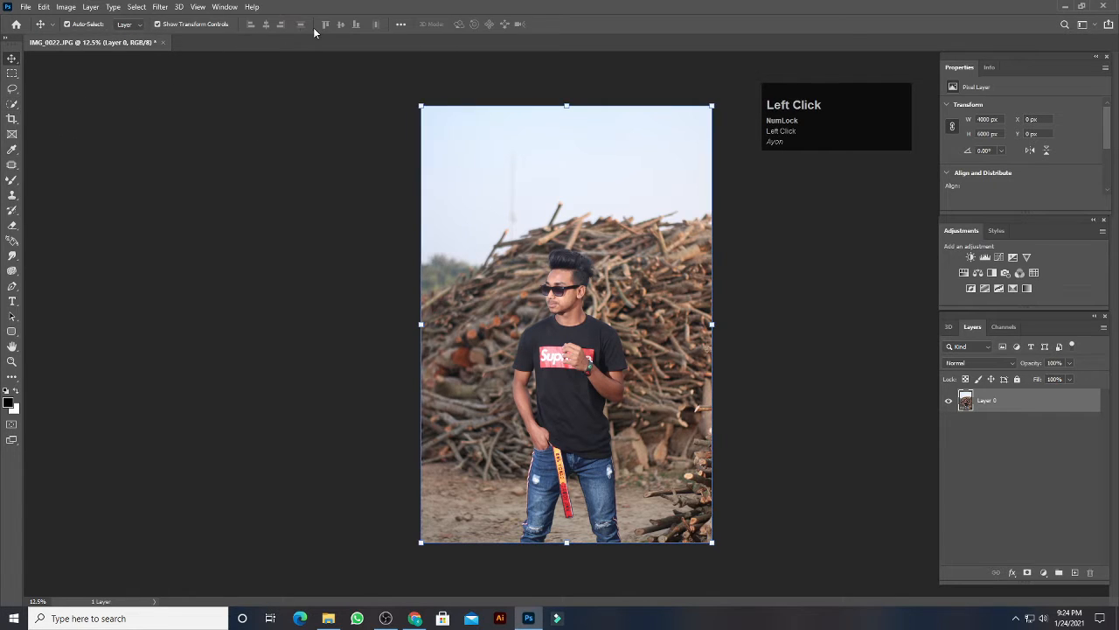
left_click(282, 153)
left_click(980, 403)
key("w")
left_click(337, 23)
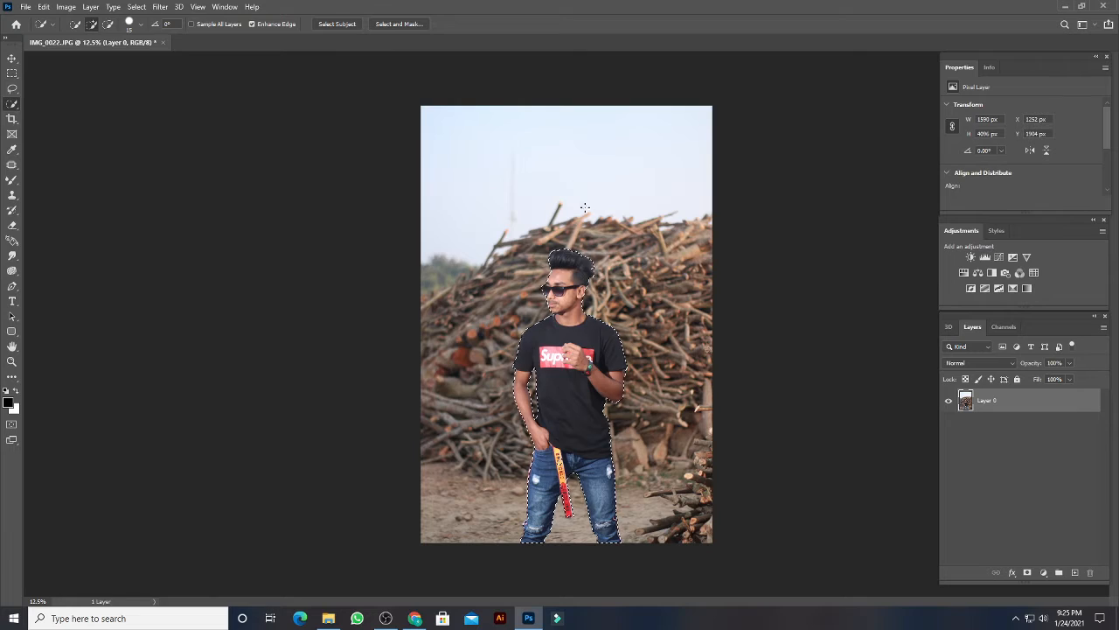
Refine the selection edge around the man's ear and neck with the Quick Selection tool.
key("ctrl+plus")
key("ctrl+plus")
key("ctrl+plus")
key("ctrl+plus")
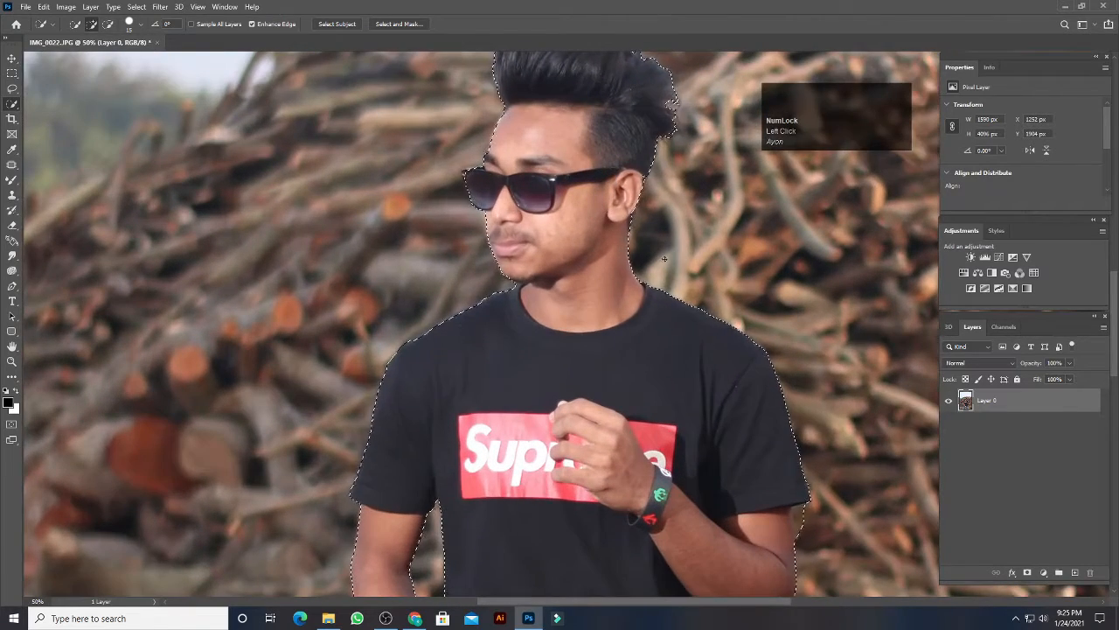
left_click_drag(628, 254, 527, 346)
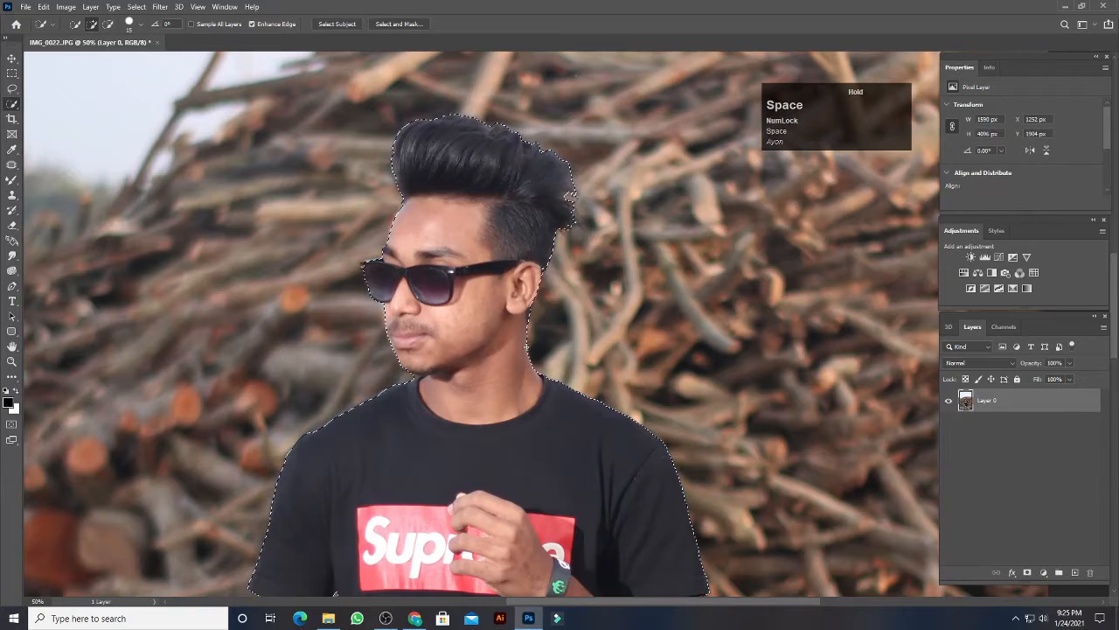
left_click(556, 300, "ctrl")
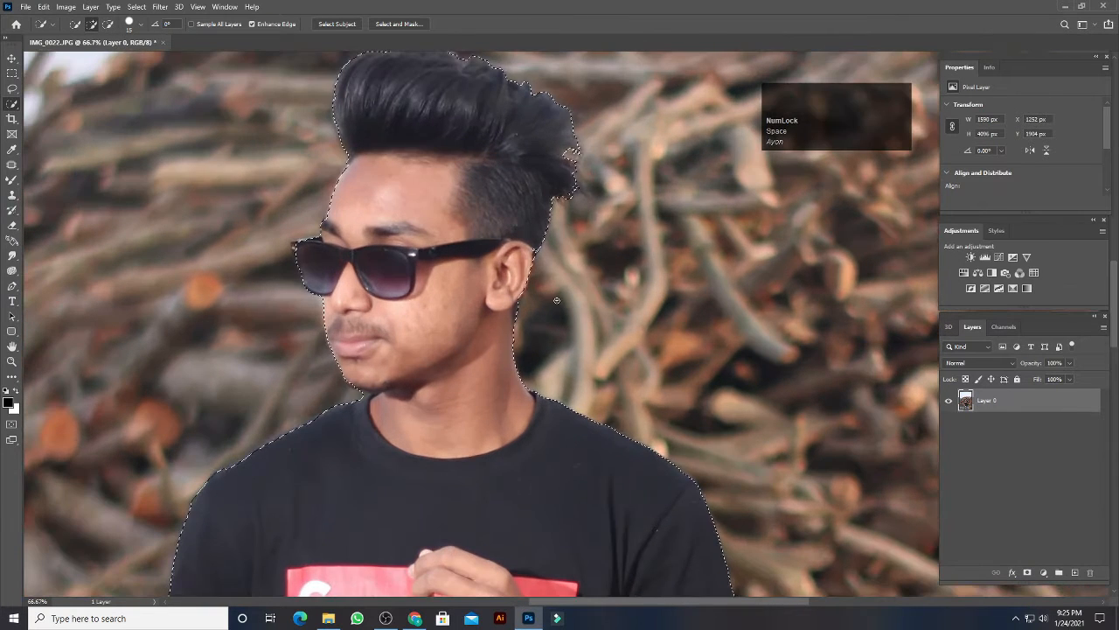
left_click(537, 243)
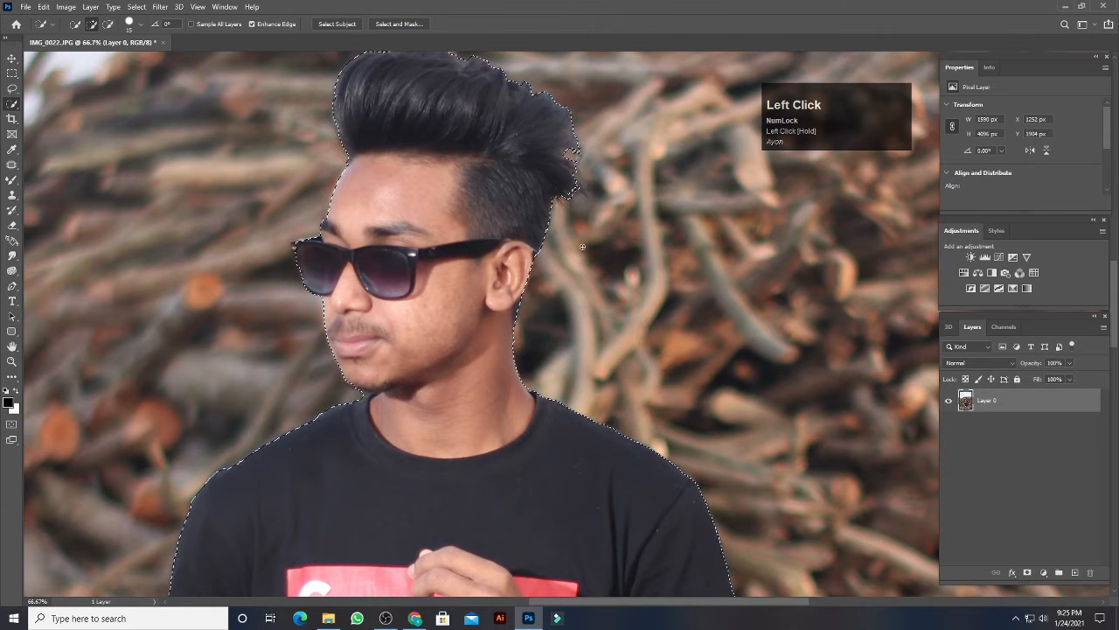
Extend the selection over the elbow and outer edge of the raised arm with the Quick Selection tool.
left_click_drag(537, 225, 420, 2)
left_click_drag(457, 292, 438, 221)
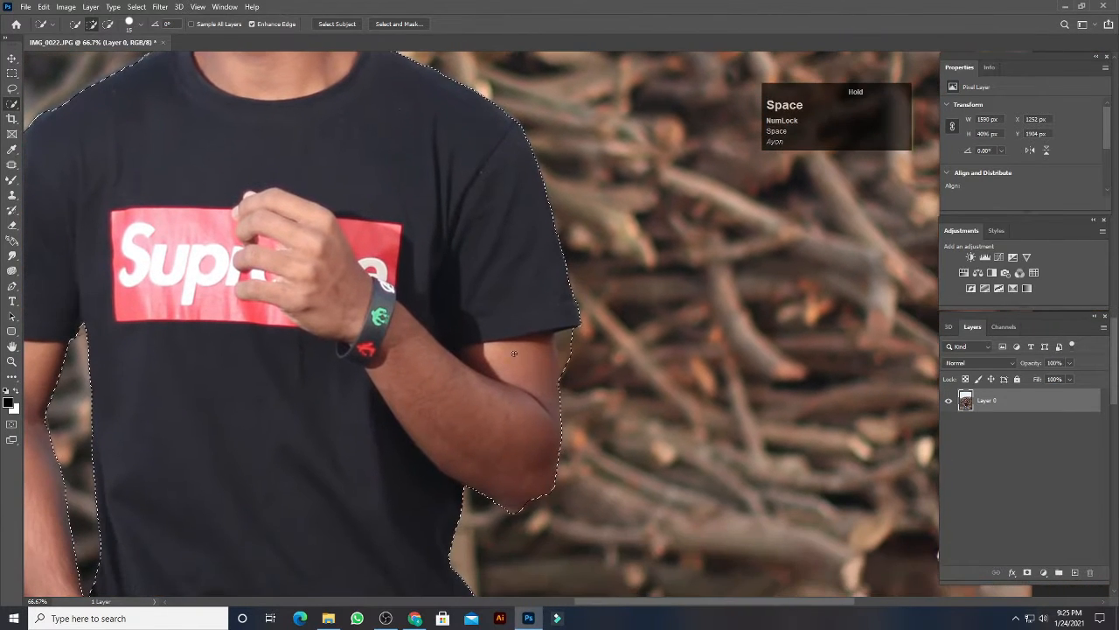
left_click_drag(554, 407, 551, 373)
left_click_drag(524, 467, 528, 458)
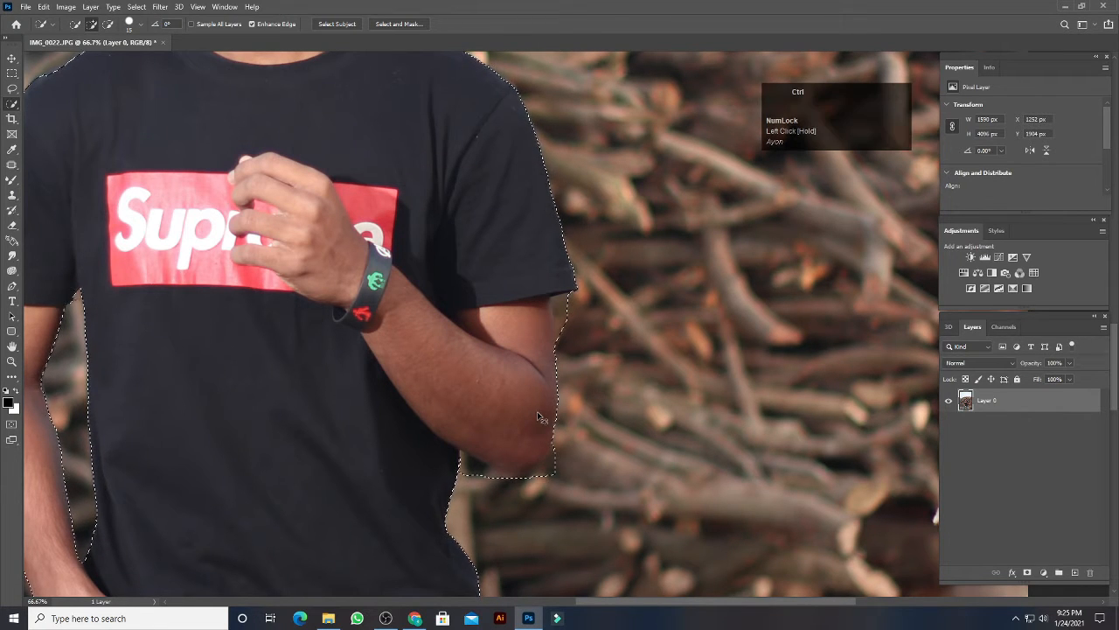
Add the missing parts of the hanging strap to the selection, undoing the stroke that spills between the legs.
scroll(537, 411, "down", 1)
mouse_move(537, 411)
left_mouse_down()
mouse_move(452, 223)
mouse_move(461, 128)
left_mouse_up()
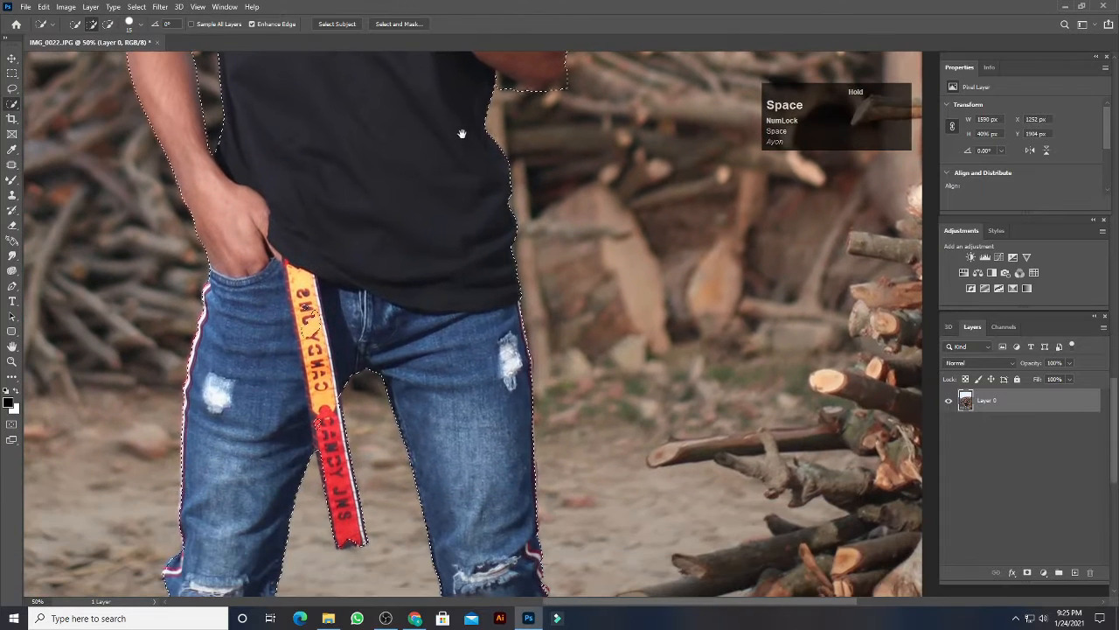
left_click(311, 324)
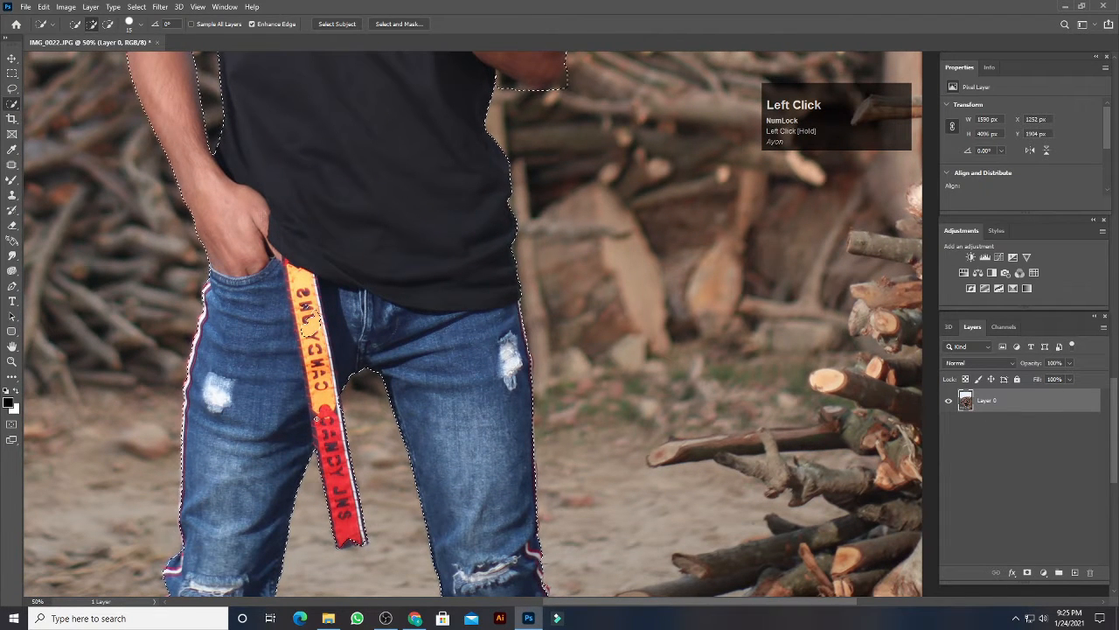
left_click_drag(326, 561, 342, 500)
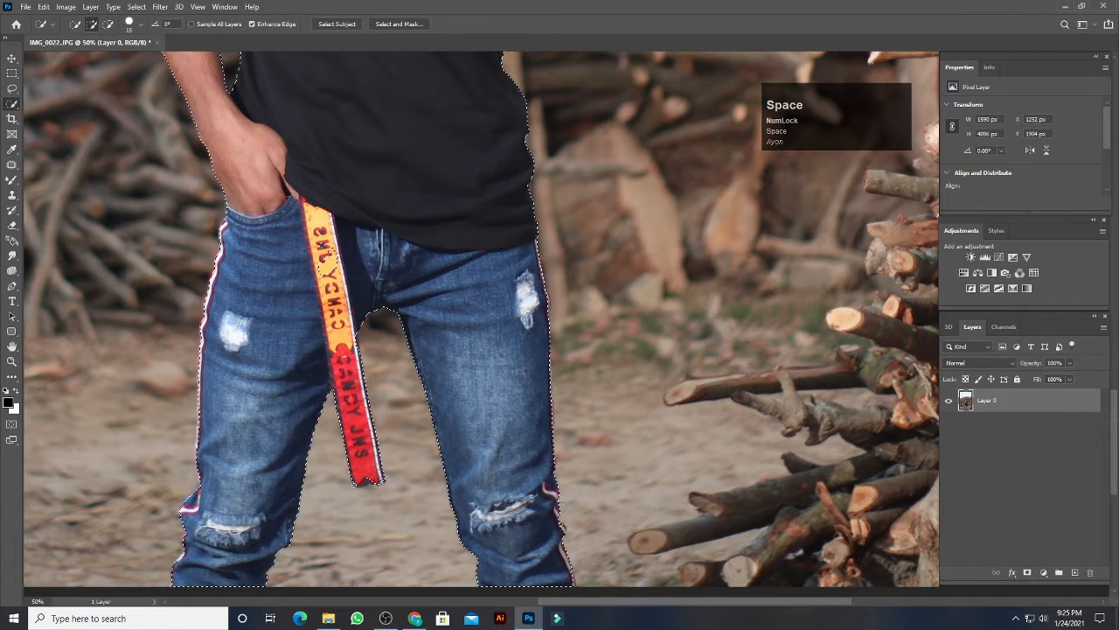
left_click(363, 481)
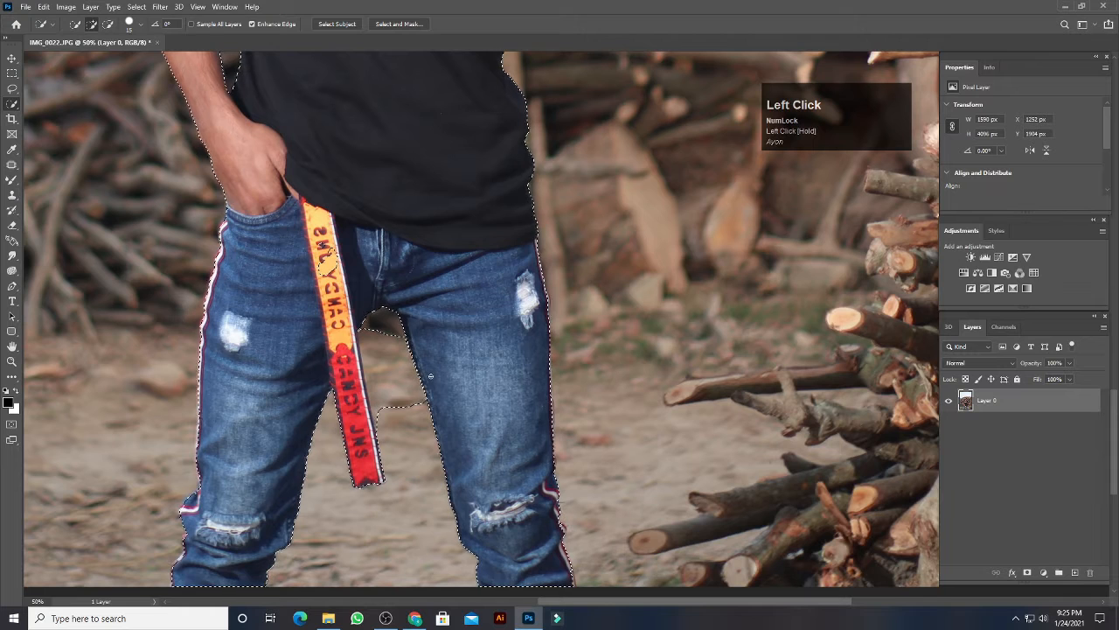
key("ctrl+z")
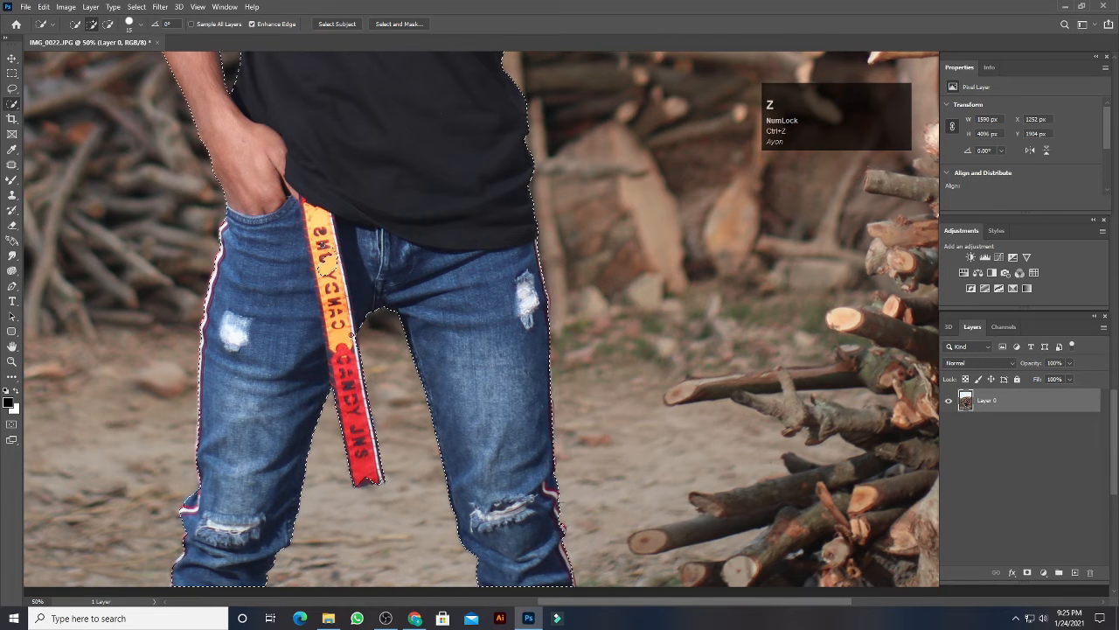
left_click(350, 341)
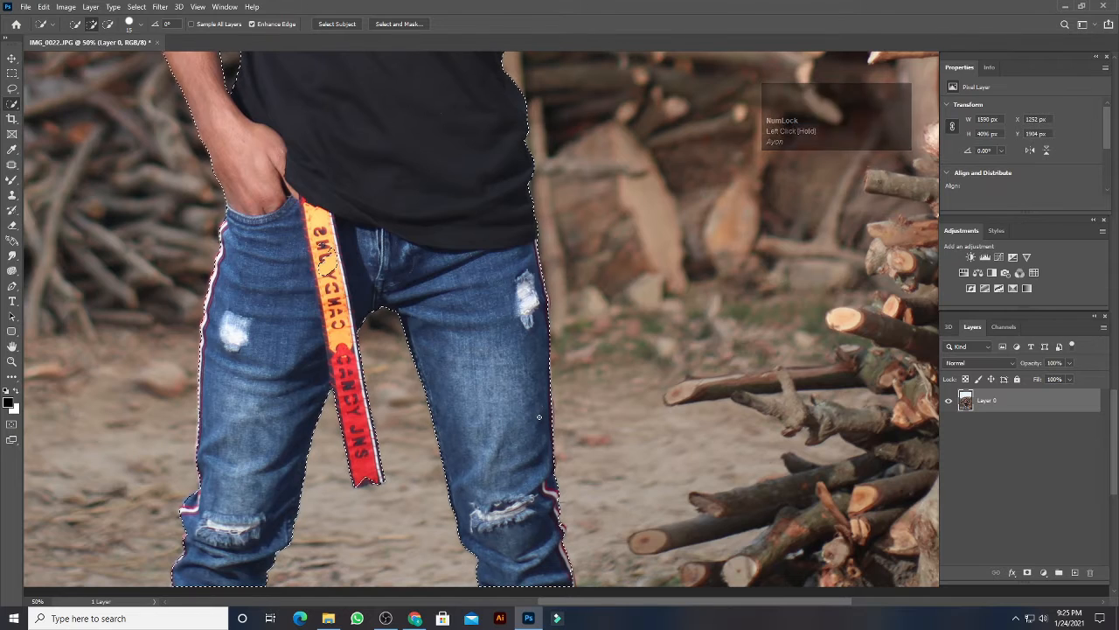
Copy the selected man to a new layer and hide Layer 0.
key("ctrl+j")
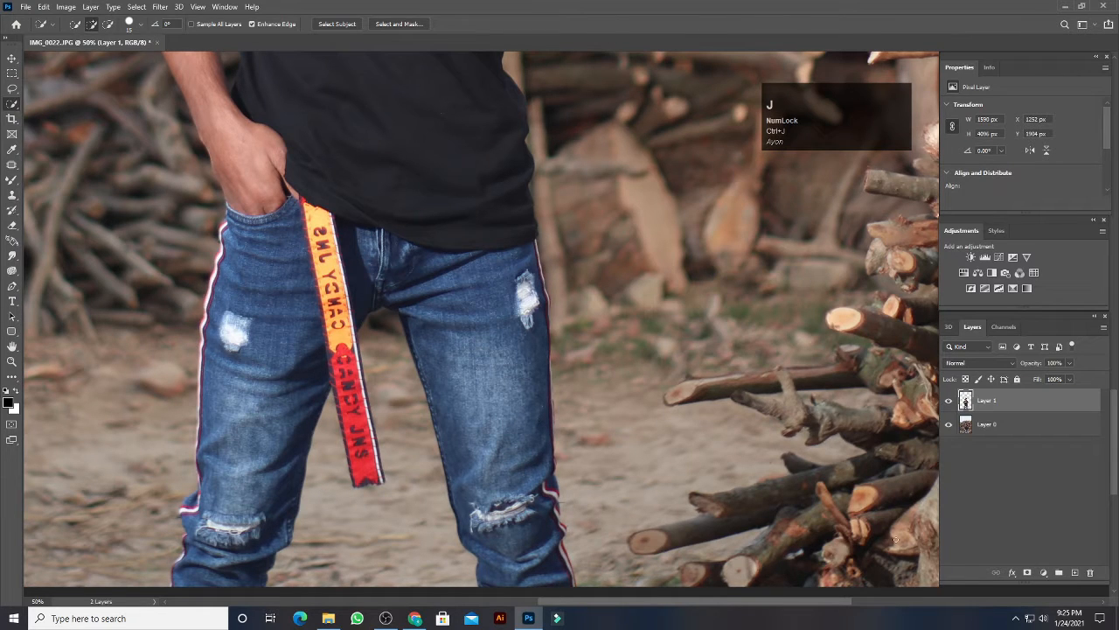
left_click(949, 424)
key("space")
left_click_drag(650, 292, 659, 334)
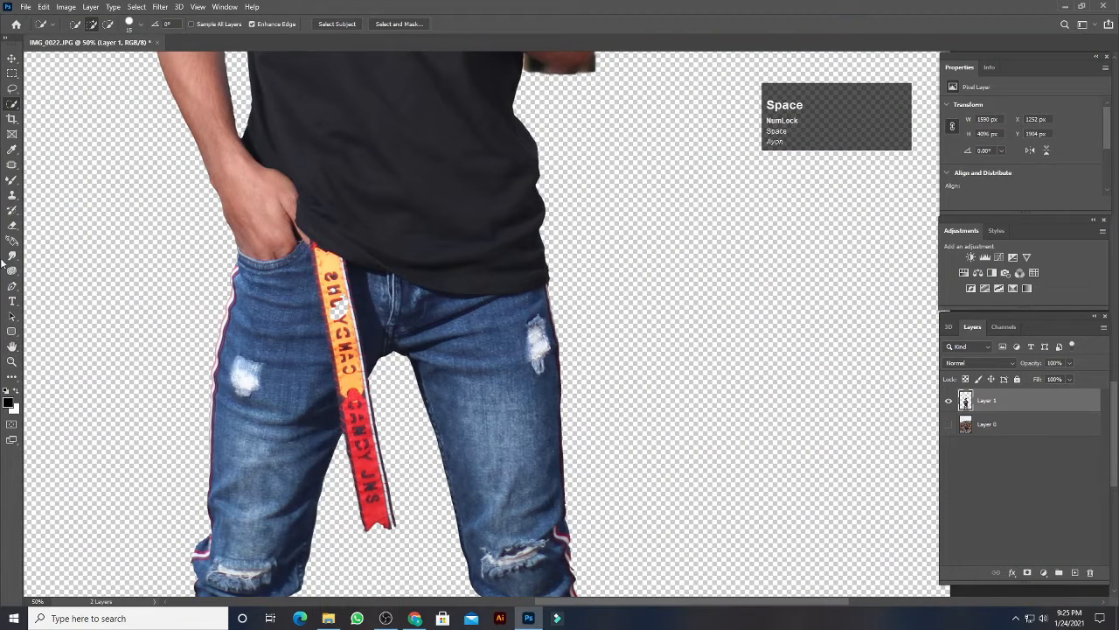
Trace a closed Pen path around the leftover background beneath the elbow, following the arm's edge.
left_click(13, 288)
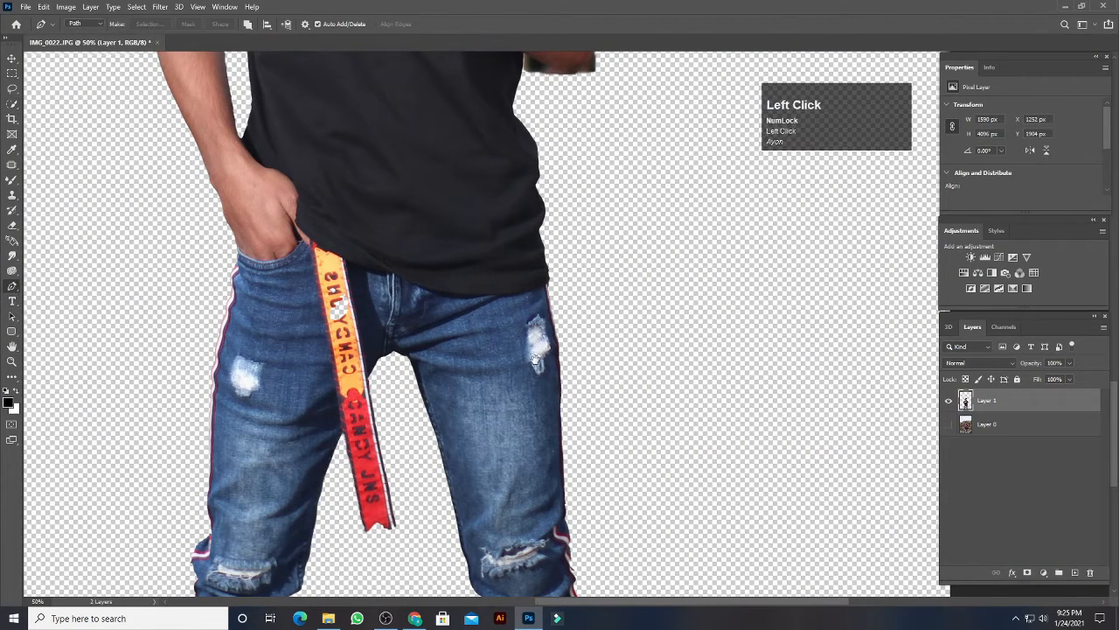
key("space")
left_click_drag(533, 273, 562, 364)
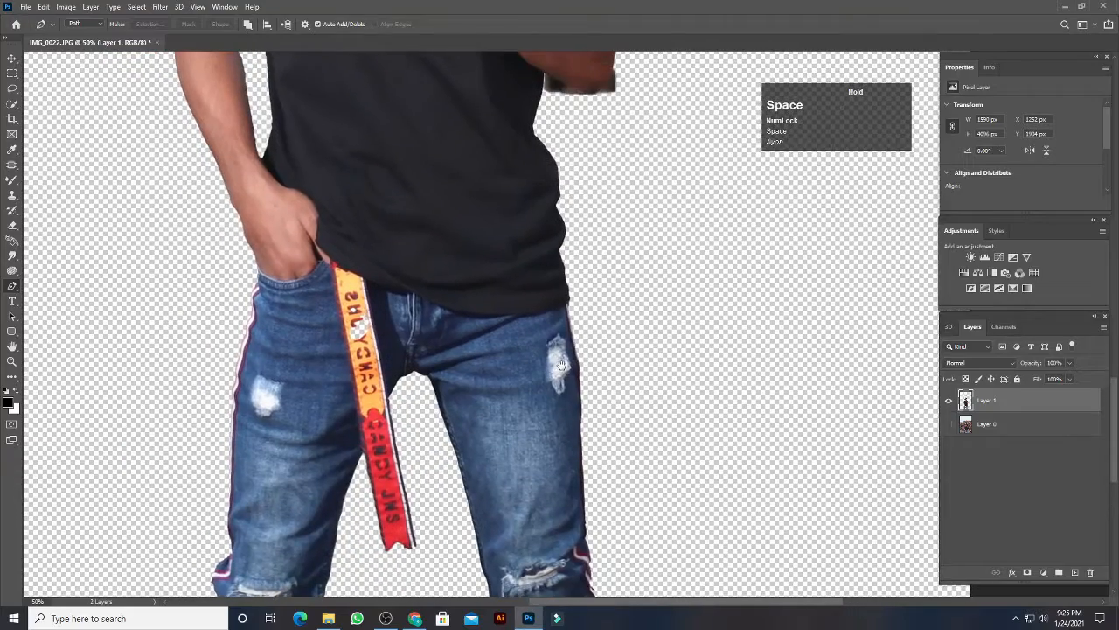
left_click(949, 425)
left_click(949, 424)
left_click_drag(636, 288, 538, 564)
key("ctrl+plus")
key("ctrl+plus")
left_click_drag(482, 248, 482, 313)
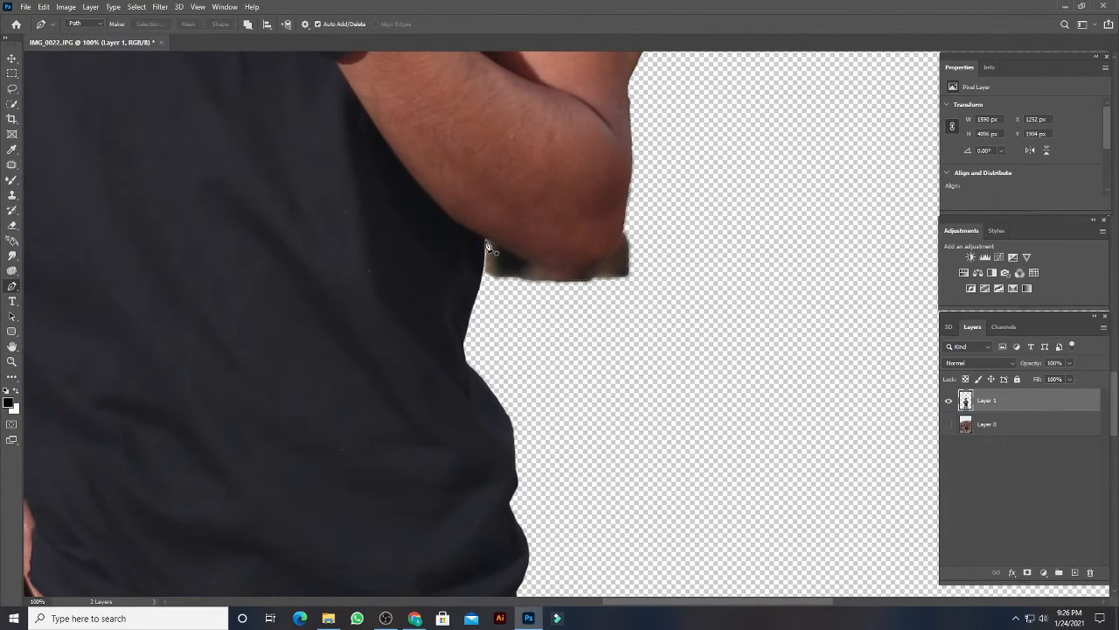
left_click(486, 241)
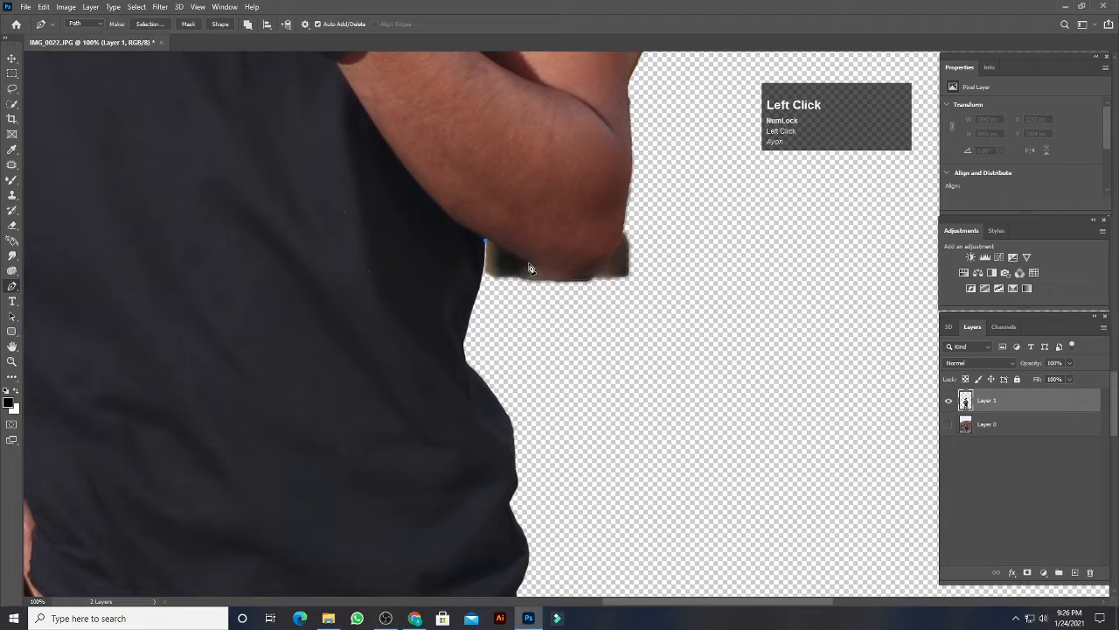
left_click(528, 261)
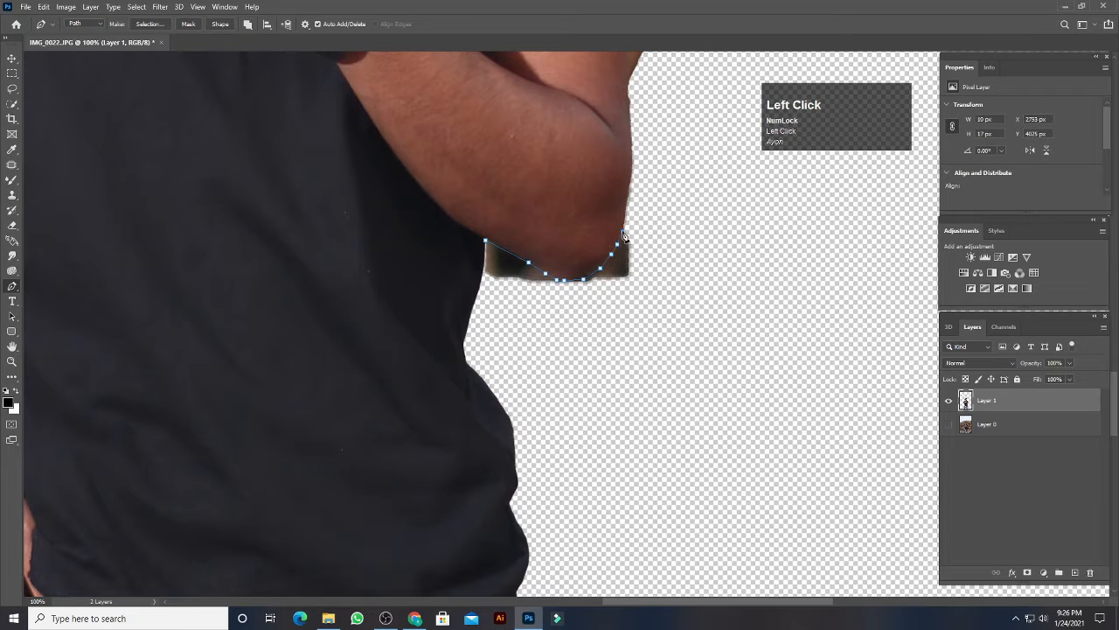
left_click(656, 277)
left_click(549, 320)
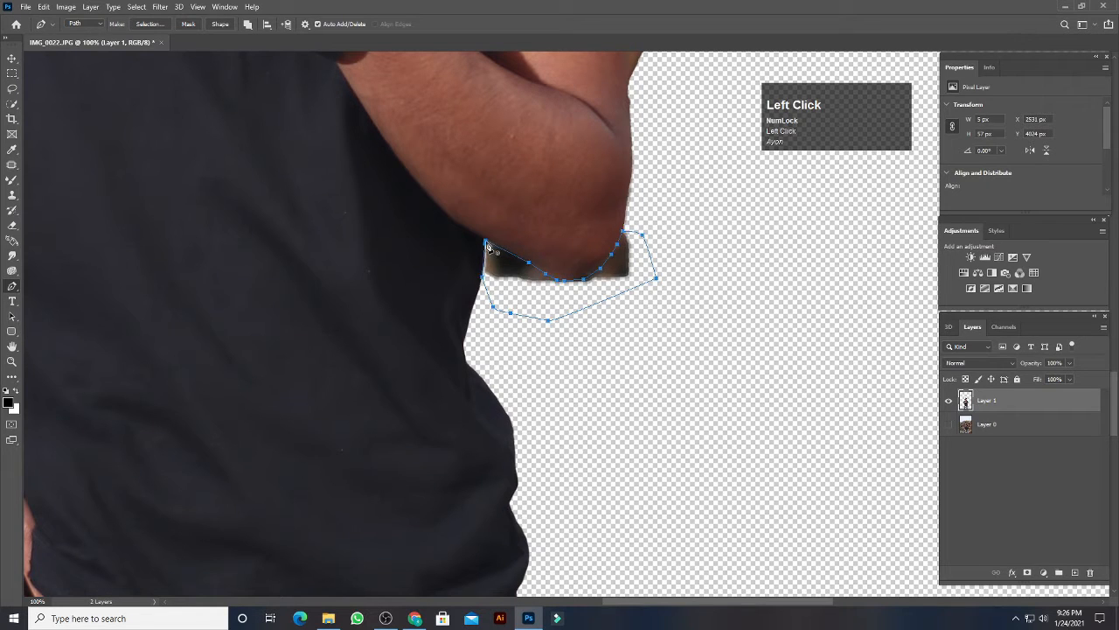
Convert the elbow path to a new selection with 0 px feather, delete the enclosed background and deselect.
right_click(562, 285)
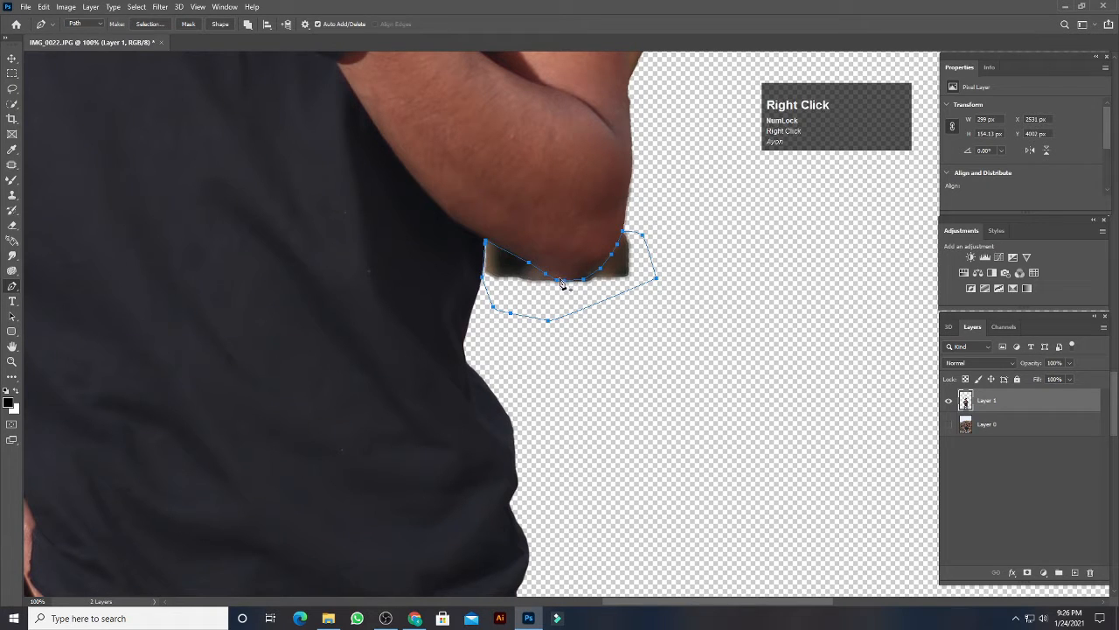
left_click(601, 344)
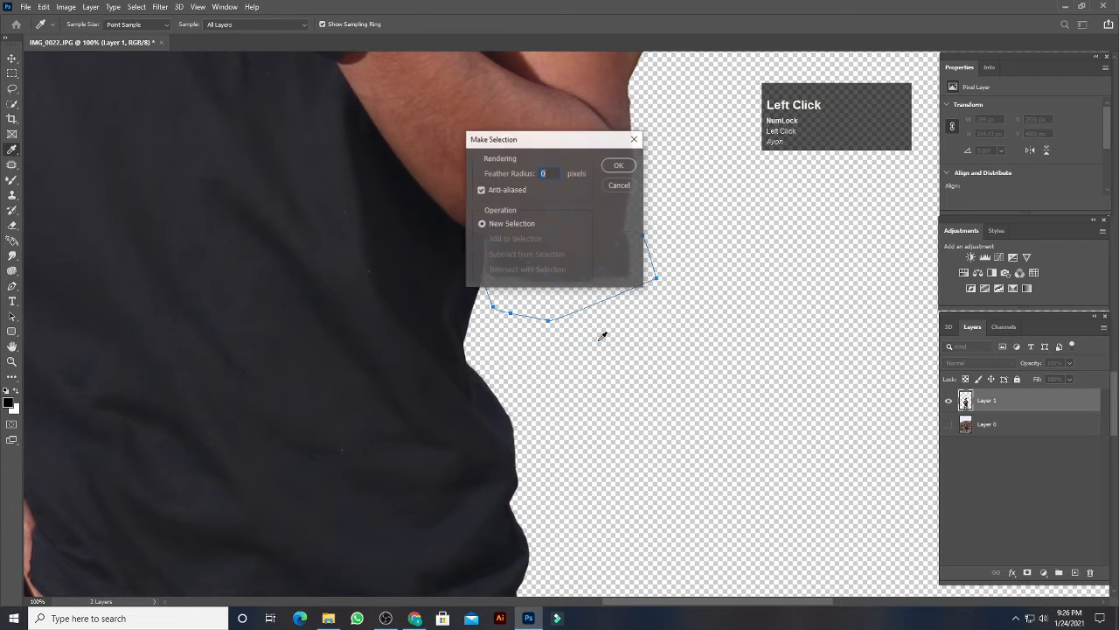
left_click(617, 165)
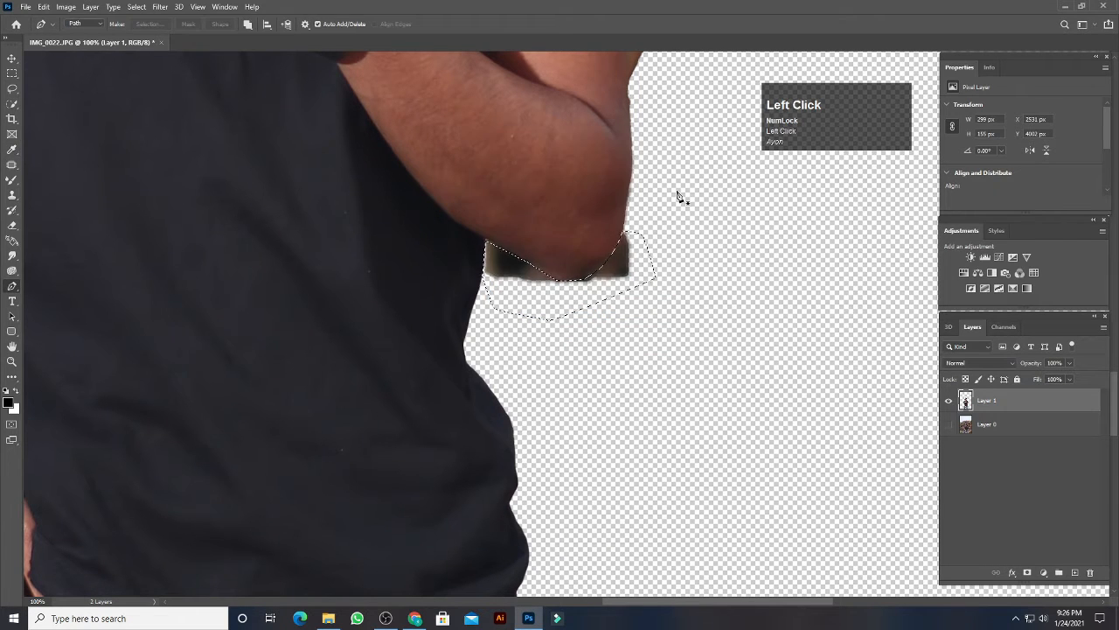
key("Delete")
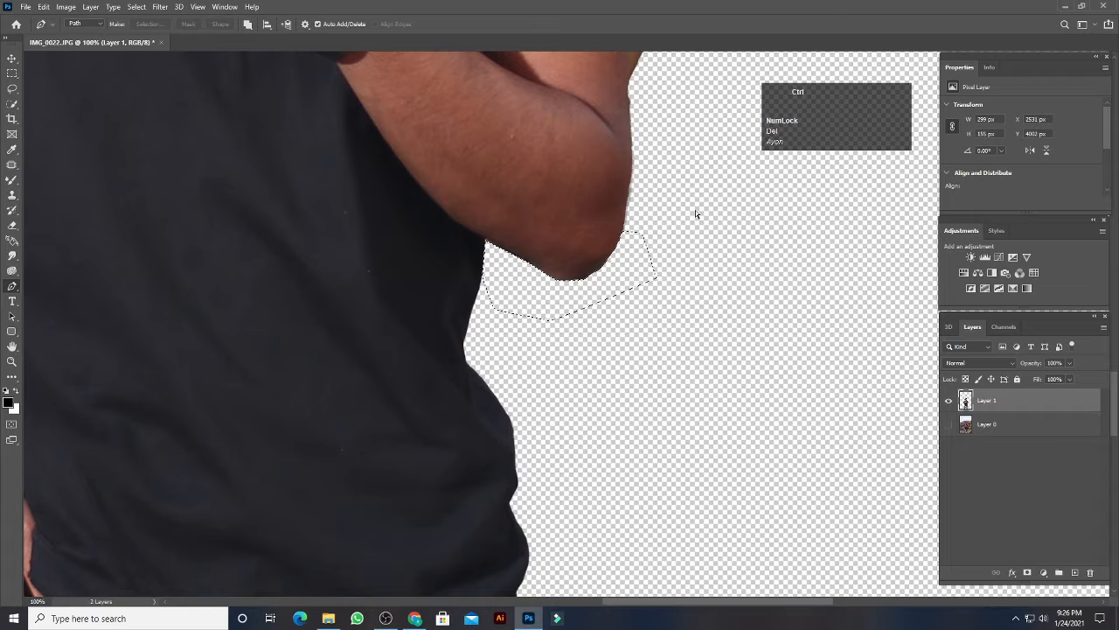
key("ctrl+d")
Outline the leftover background below the sleeve hem with the Pen tool and delete it through a 0 px feather selection.
left_click_drag(720, 232, 603, 453)
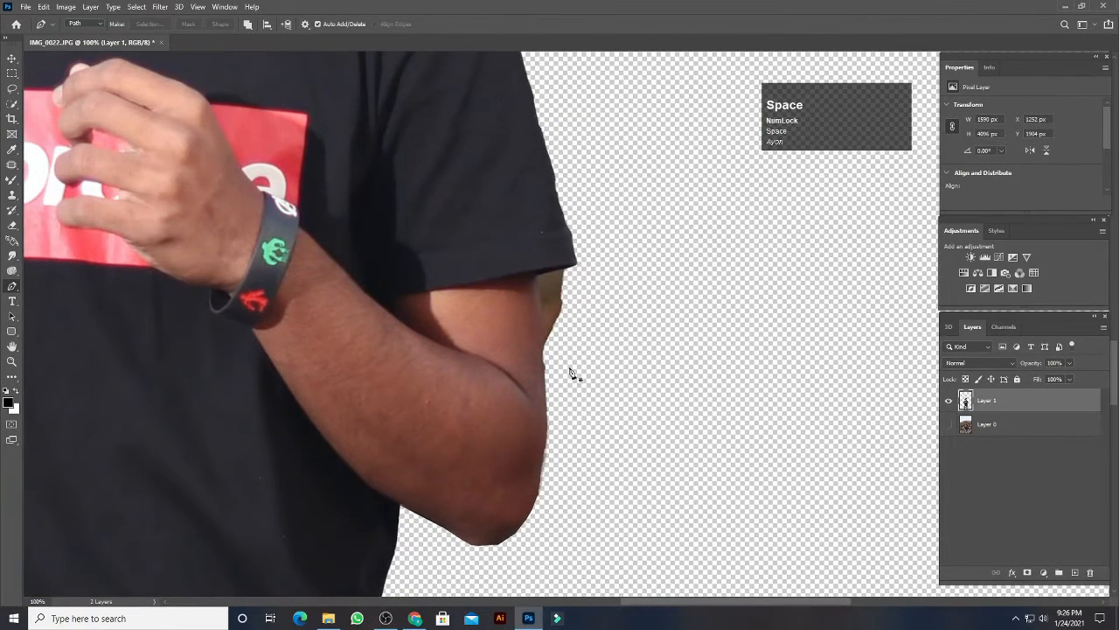
left_click(565, 271)
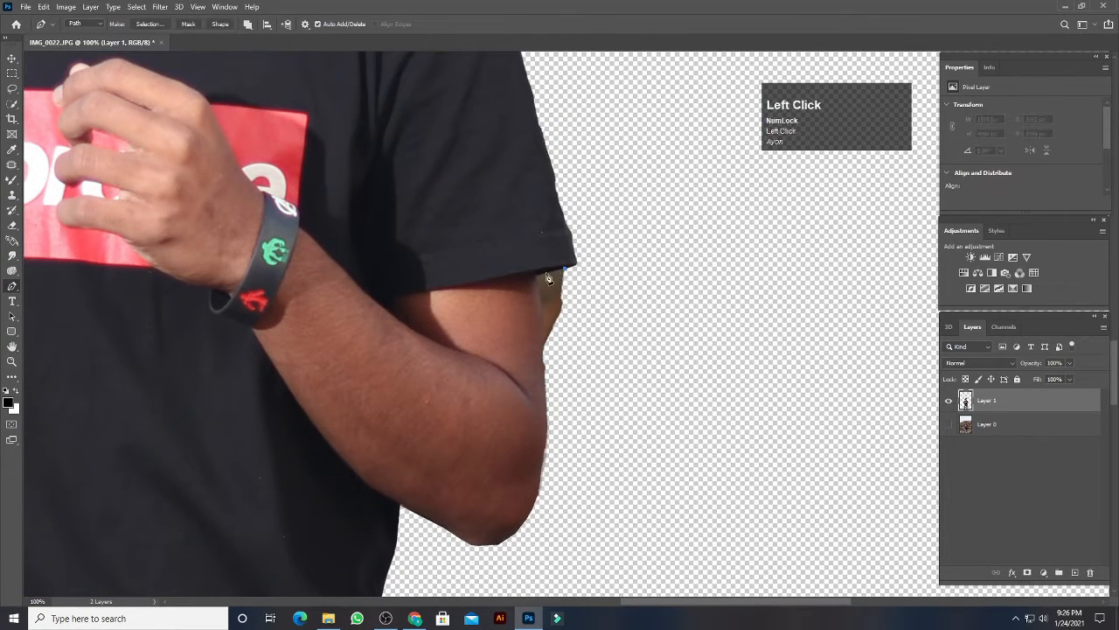
left_click(536, 279)
left_click(545, 342)
right_click(567, 295)
left_click(597, 356)
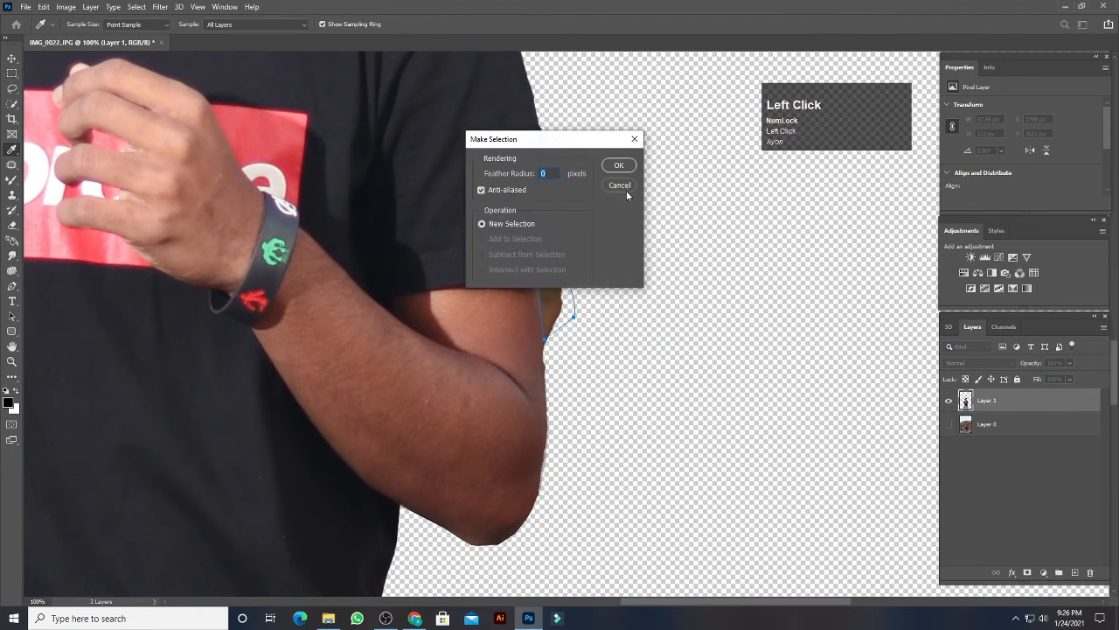
left_click(619, 167)
key("Delete")
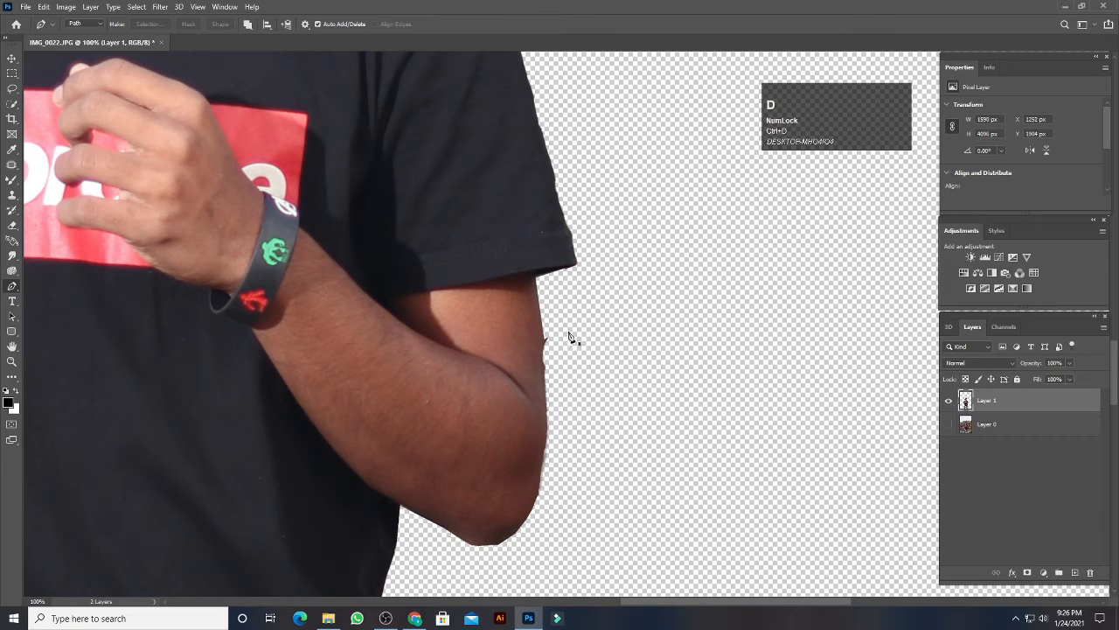
Erase the stray leftovers along the outer edge of the raised arm with the Eraser tool.
left_click(12, 228)
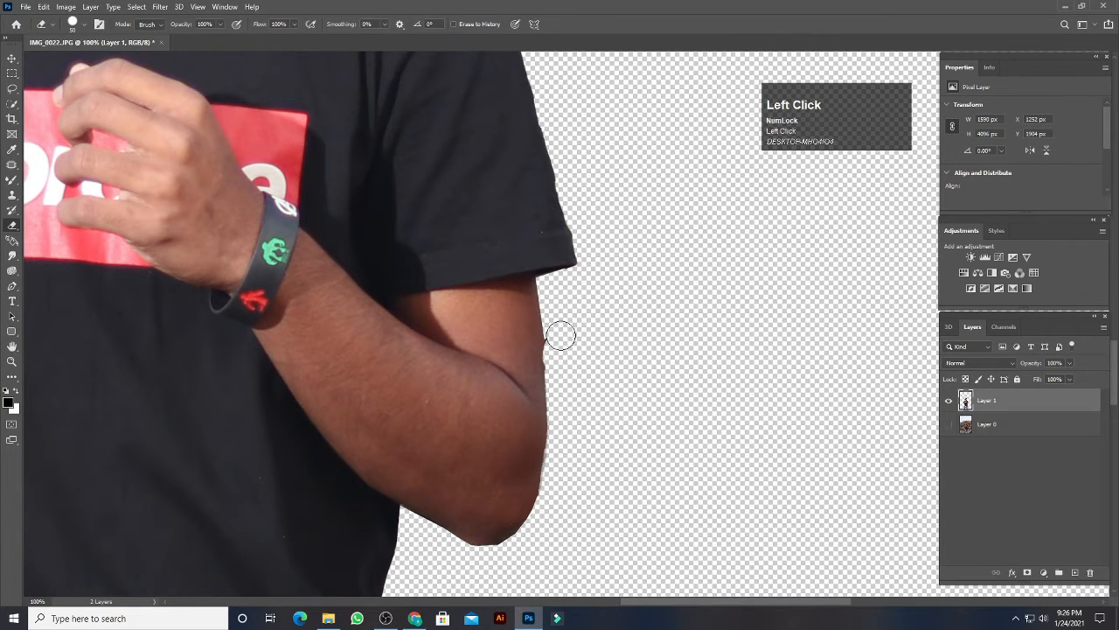
mouse_move(561, 335)
left_mouse_down()
mouse_move(557, 373)
mouse_move(575, 366)
mouse_move(560, 332)
mouse_move(828, 365)
left_mouse_up()
key("ctrl+z")
Trace a closed Pen path around the leftover background wedge between the chin and the shirt collar.
key("ctrl+minus")
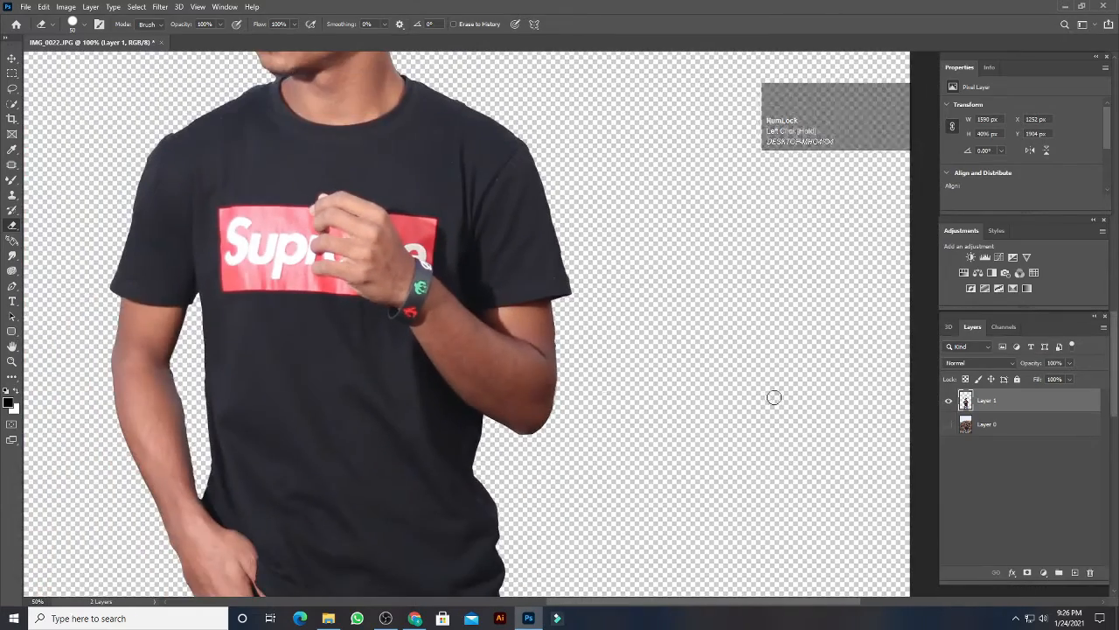
key("space")
left_click_drag(494, 321, 532, 477)
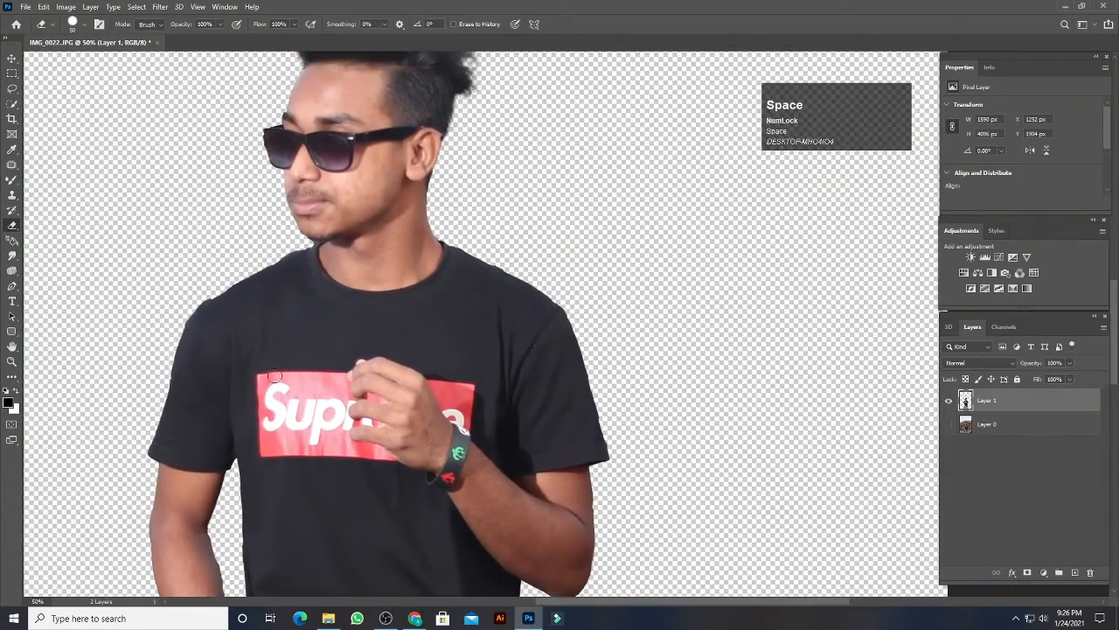
key("ctrl")
key("ctrl+plus")
key("ctrl+plus")
key("ctrl+plus")
key("space")
left_click_drag(258, 285, 695, 467)
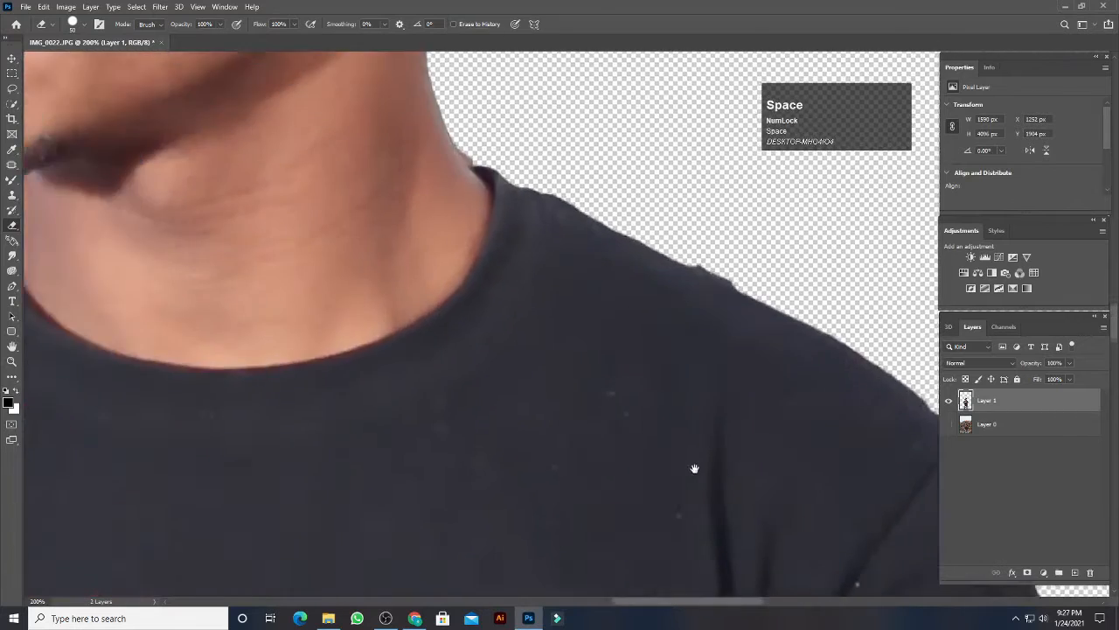
left_click_drag(194, 332, 626, 430)
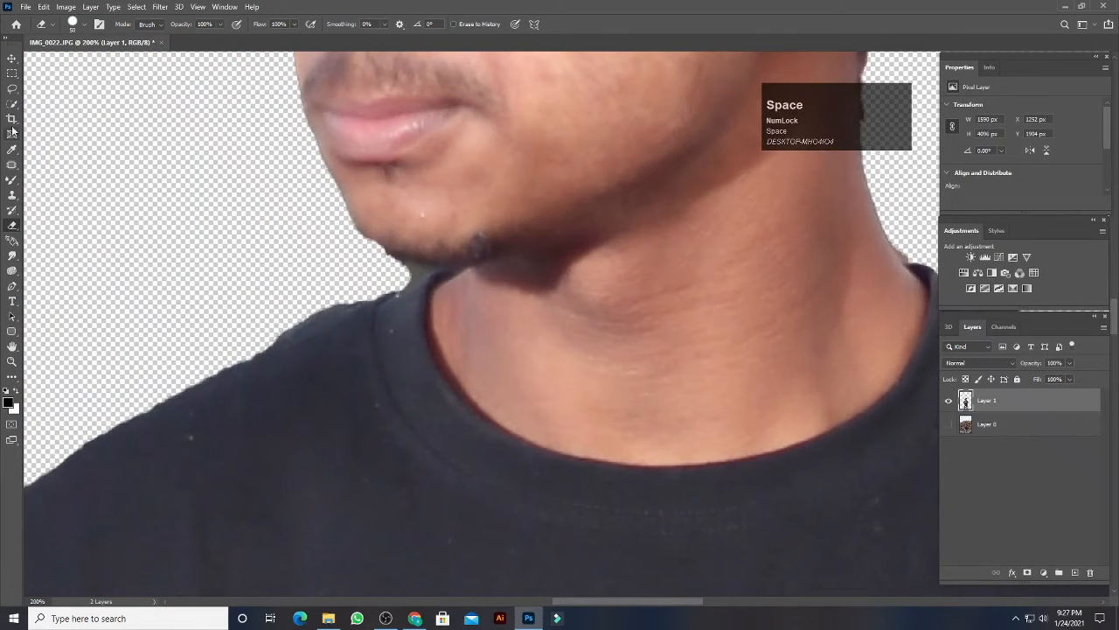
left_click(12, 285)
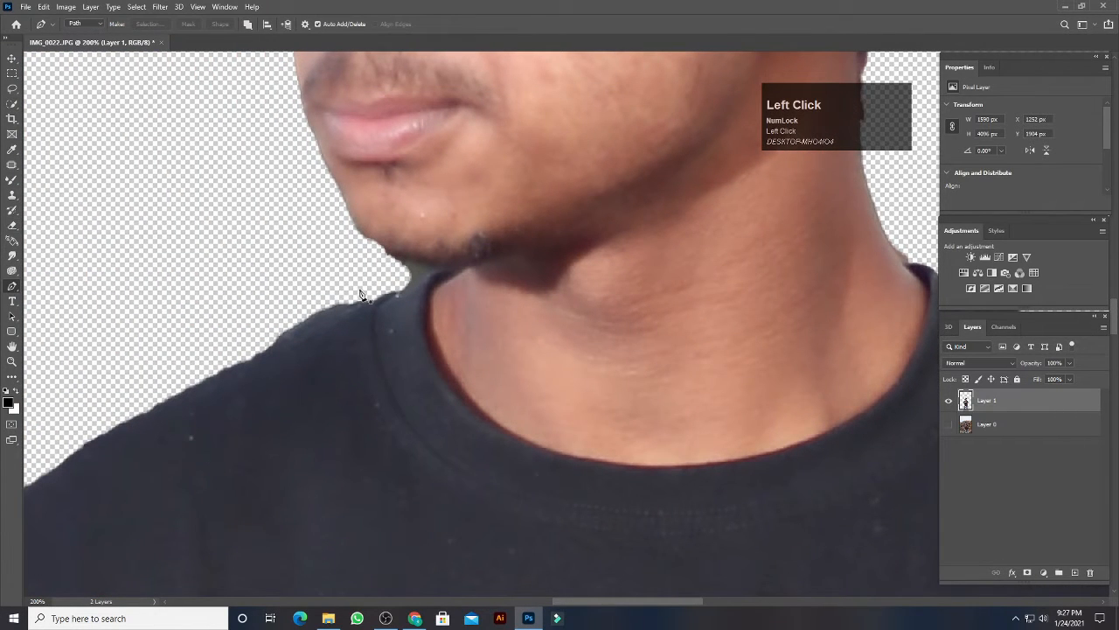
left_click(396, 258)
left_click(438, 268)
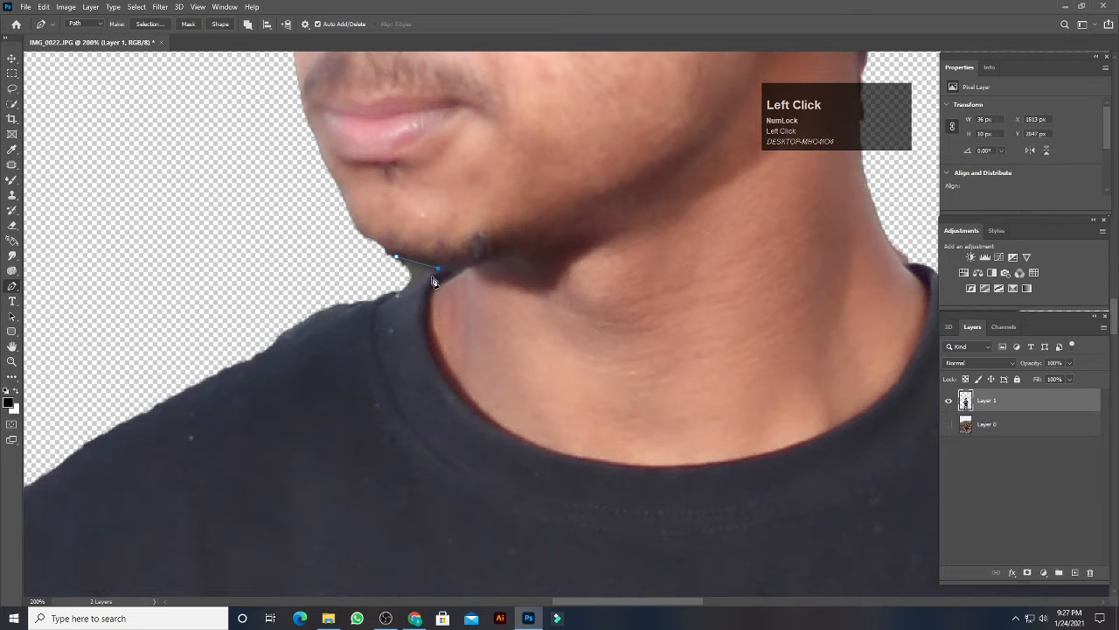
left_click(403, 291)
left_click(396, 277)
Convert the path under the chin to a selection, delete the enclosed background and deselect.
right_click(410, 277)
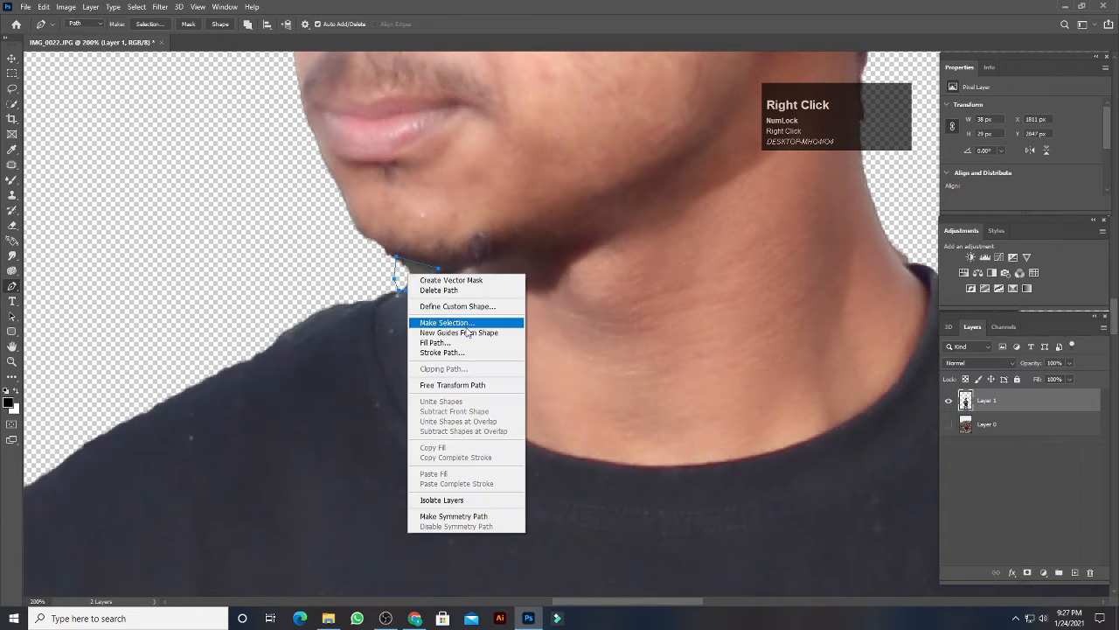
left_click(429, 321)
left_click(617, 170)
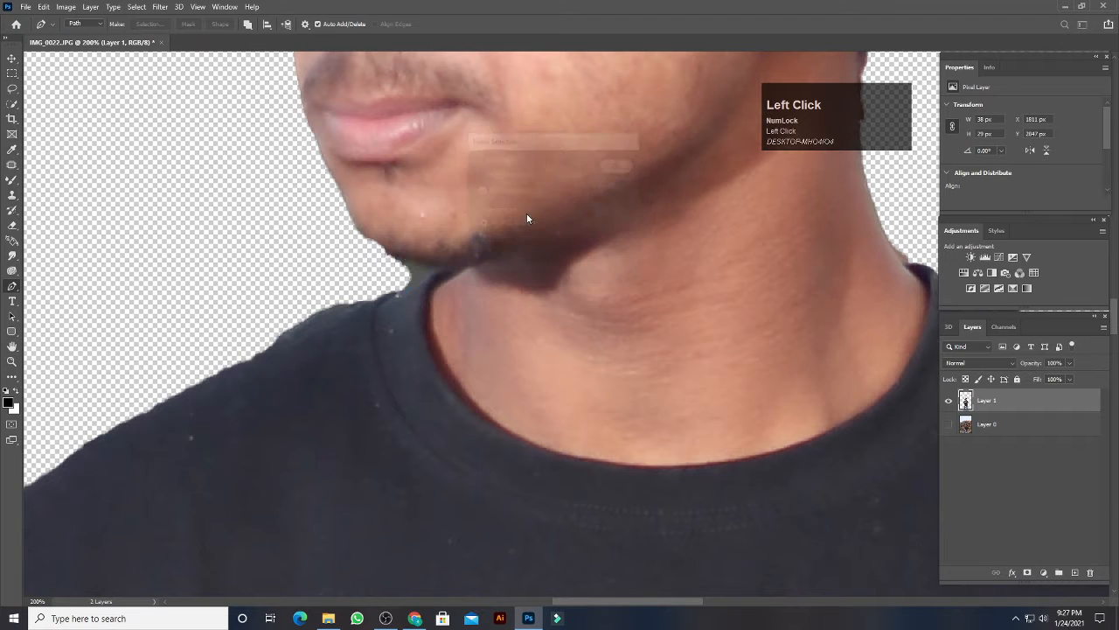
key("ctrl+d")
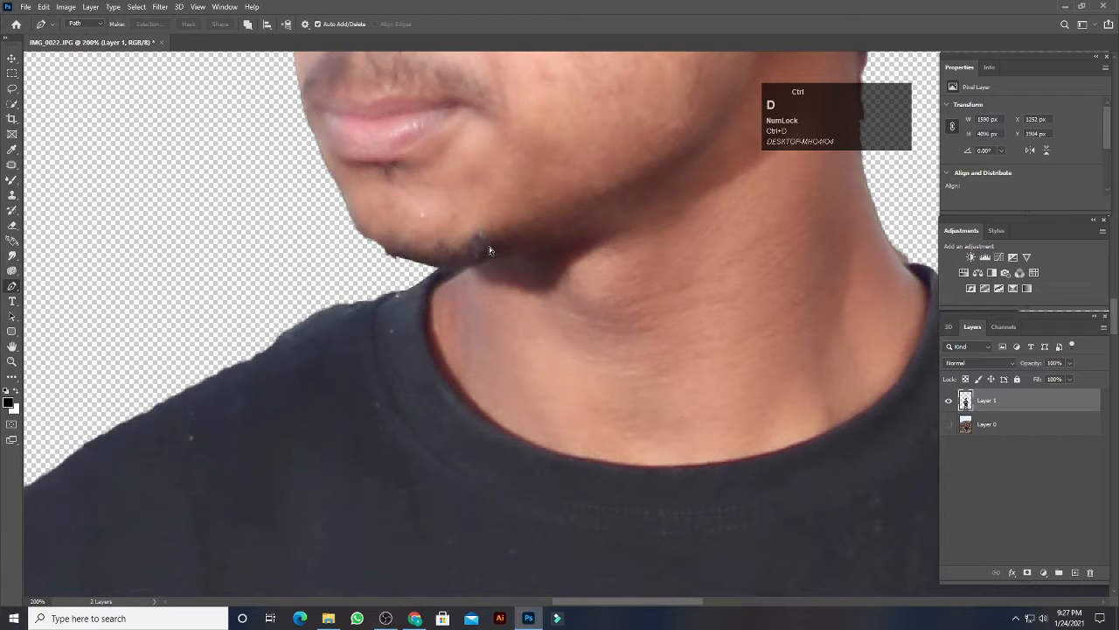
Open the Liquify filter for the man's cutout layer.
left_click_drag(492, 253, 298, 416)
left_click_drag(411, 389, 315, 573)
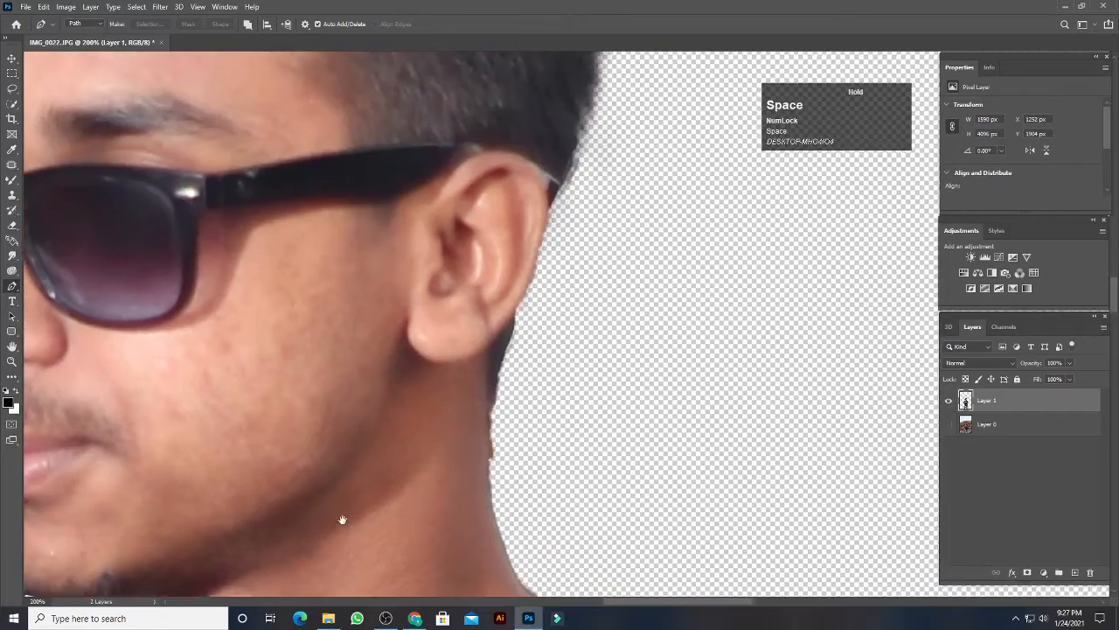
left_click_drag(411, 332, 613, 612)
left_click_drag(466, 452, 440, 408)
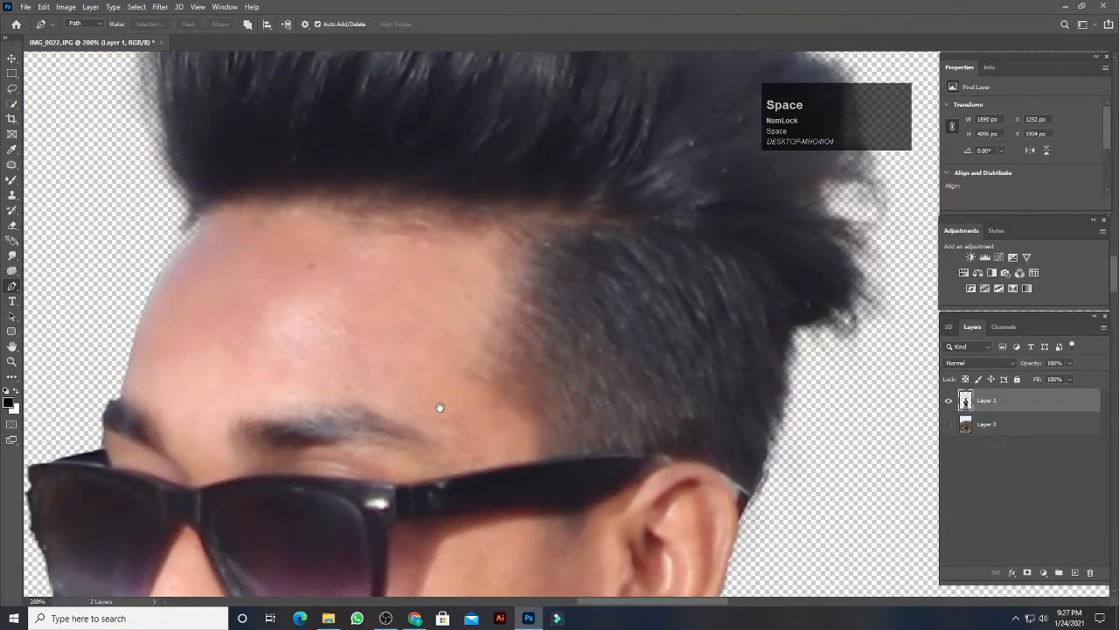
scroll(440, 407, "down", 1)
left_click(161, 6)
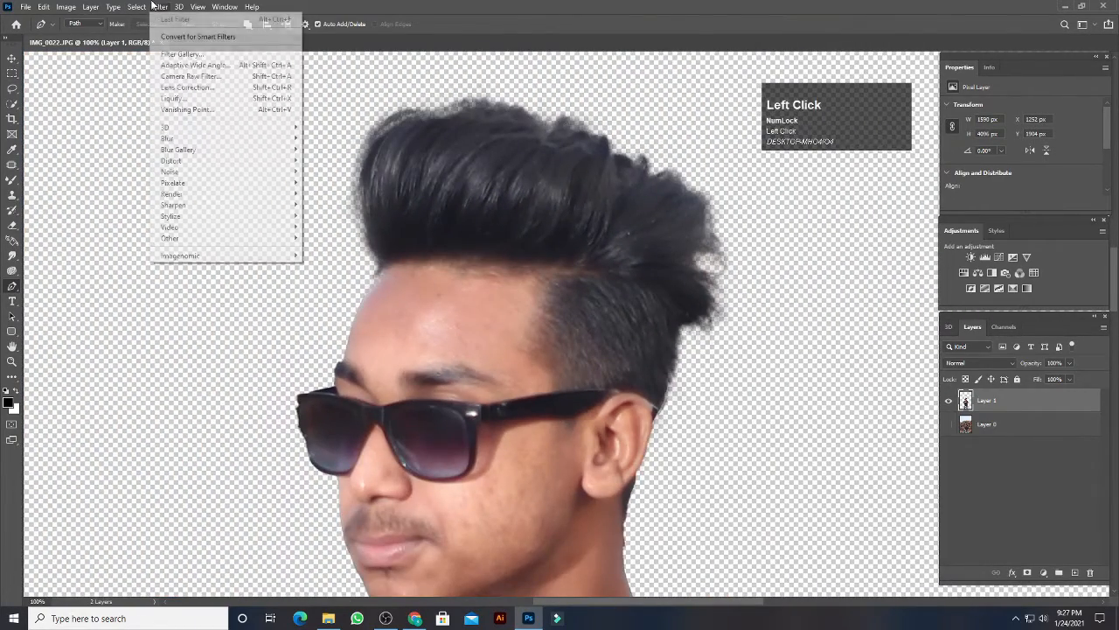
left_click(202, 101)
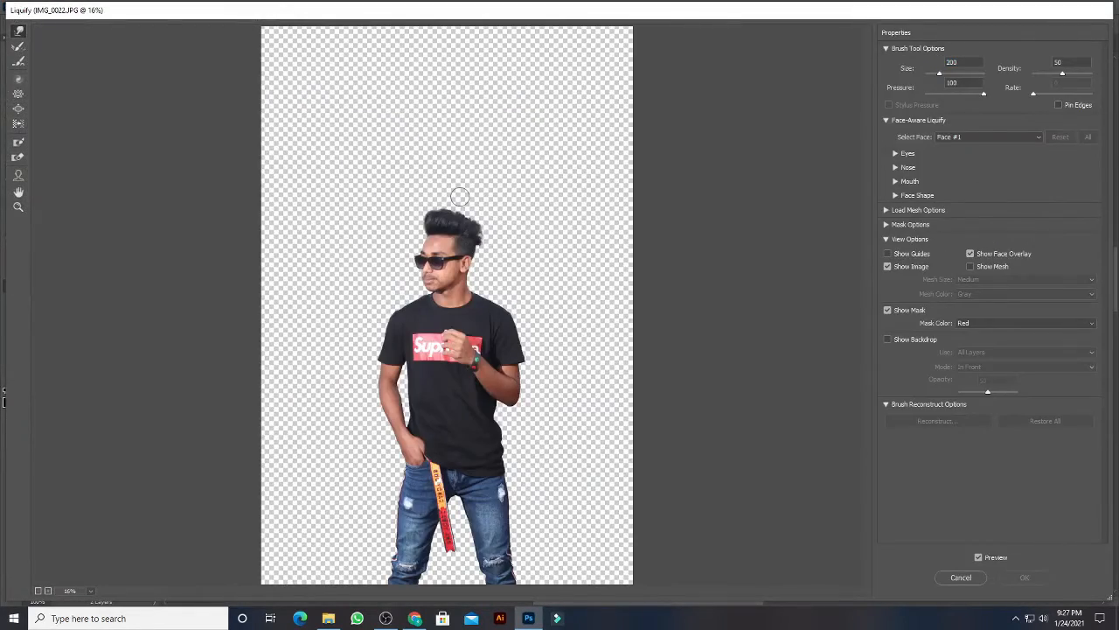
Push the top and back of the hair into a fuller, smoother shape with the Forward Warp brush at size 200.
scroll(460, 195, "up", 5)
left_click_drag(463, 180, 482, 354)
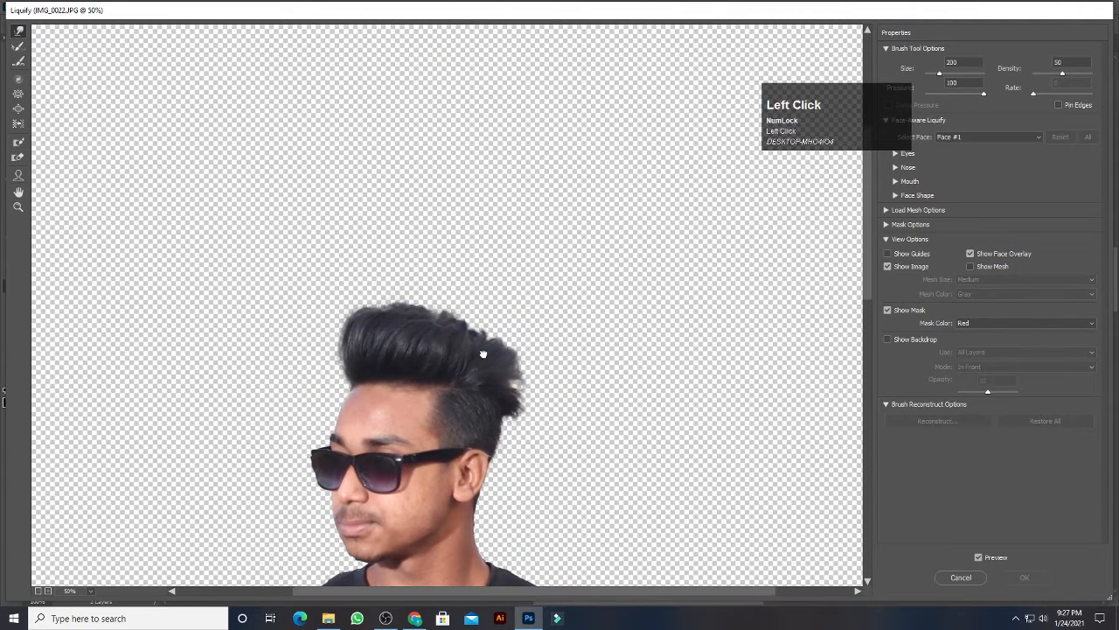
left_click(434, 314)
scroll(449, 317, "up", 1)
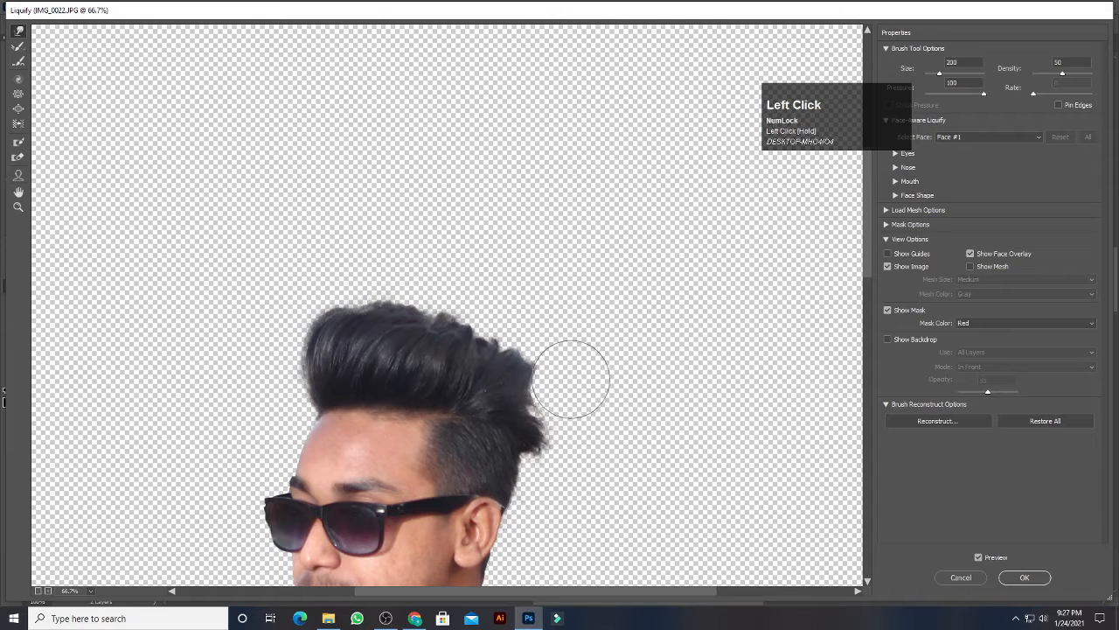
key("ctrl+z")
left_click(312, 342)
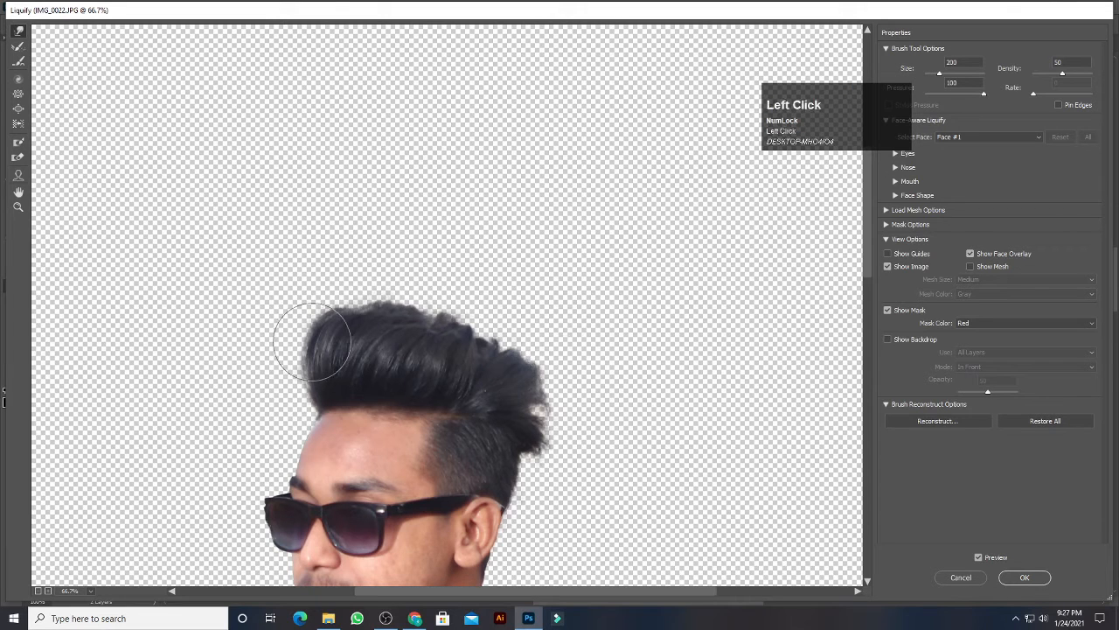
mouse_move(374, 318)
left_mouse_down()
mouse_move(336, 311)
mouse_move(403, 317)
mouse_move(410, 307)
mouse_move(487, 333)
mouse_move(458, 326)
mouse_move(464, 314)
mouse_move(494, 351)
mouse_move(519, 342)
mouse_move(472, 329)
mouse_move(532, 358)
mouse_move(519, 388)
mouse_move(566, 402)
mouse_move(571, 442)
mouse_move(602, 421)
mouse_move(590, 402)
mouse_move(618, 294)
left_mouse_up()
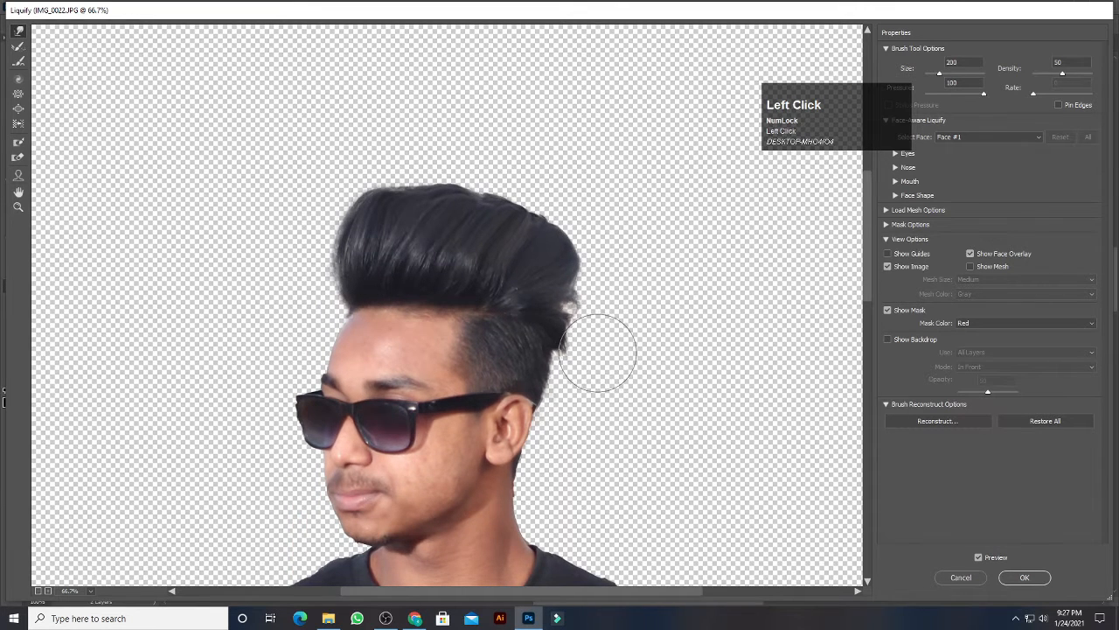
Try to tuck the loose hair tips at the back of the head inward, and undo those warp strokes.
mouse_move(598, 344)
left_mouse_down()
mouse_move(593, 309)
mouse_move(586, 345)
mouse_move(601, 357)
mouse_move(579, 356)
mouse_move(588, 339)
mouse_move(578, 376)
left_mouse_up()
key("ctrl+z")
key("ctrl+z")
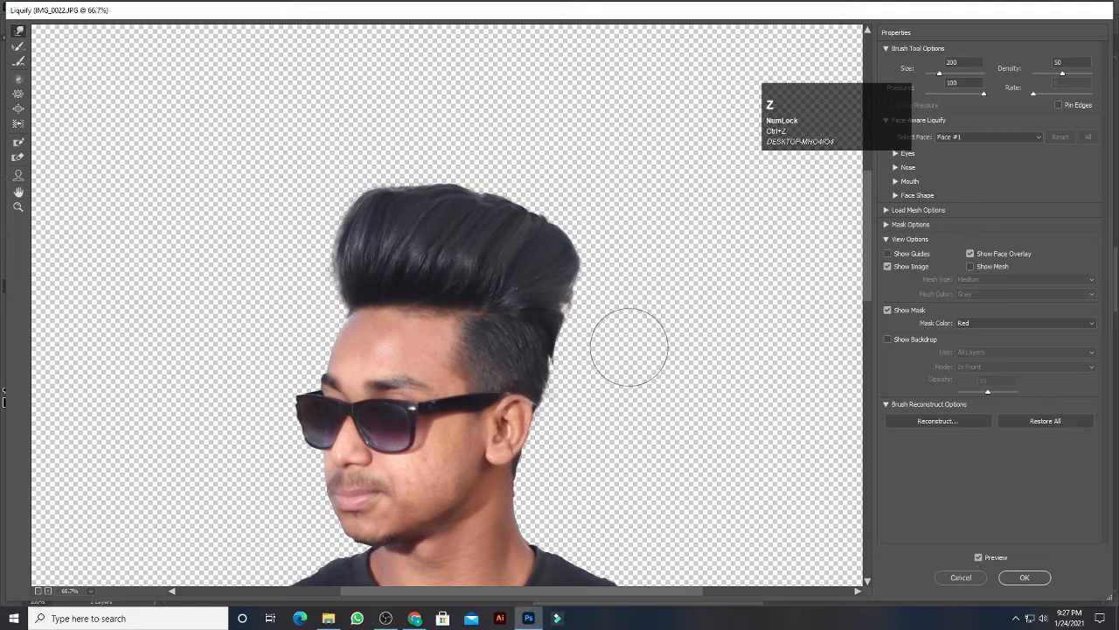
key("ctrl+z")
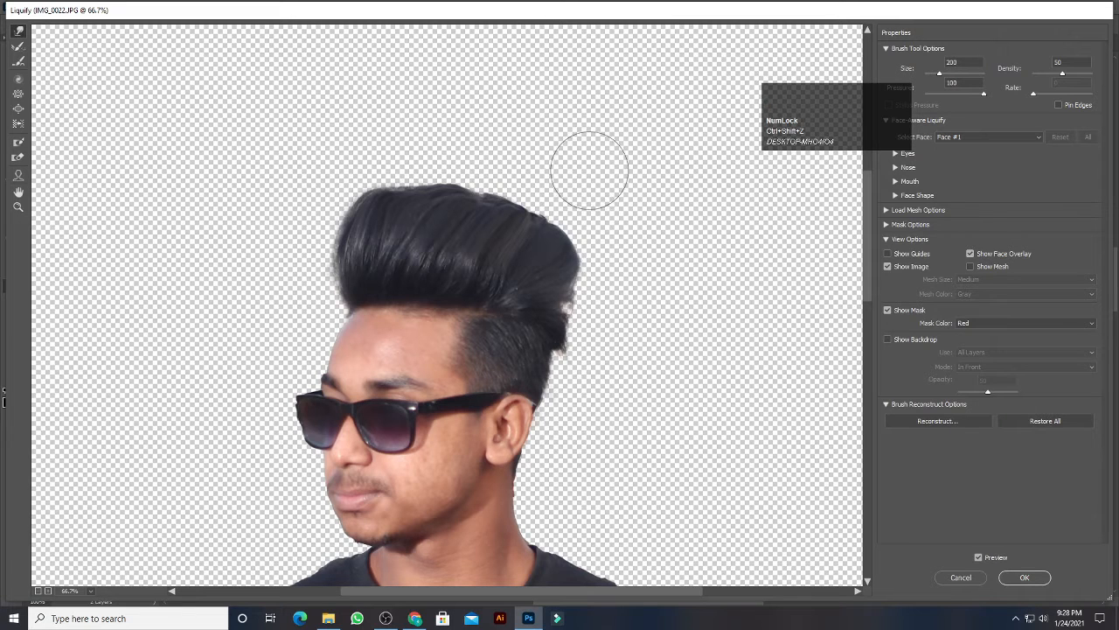
Smooth the outline along the top of the hair and apply the Liquify changes.
left_click(546, 219)
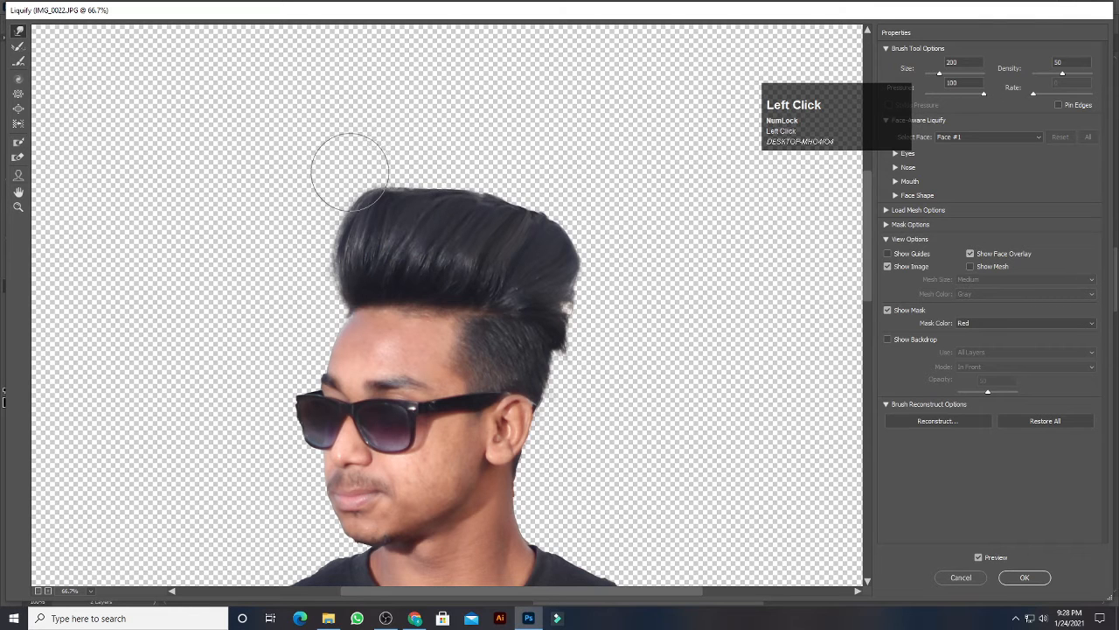
key("space")
mouse_move(525, 504)
left_mouse_down()
mouse_move(534, 250)
mouse_move(590, 183)
mouse_move(600, 225)
left_mouse_up()
left_click(1025, 577)
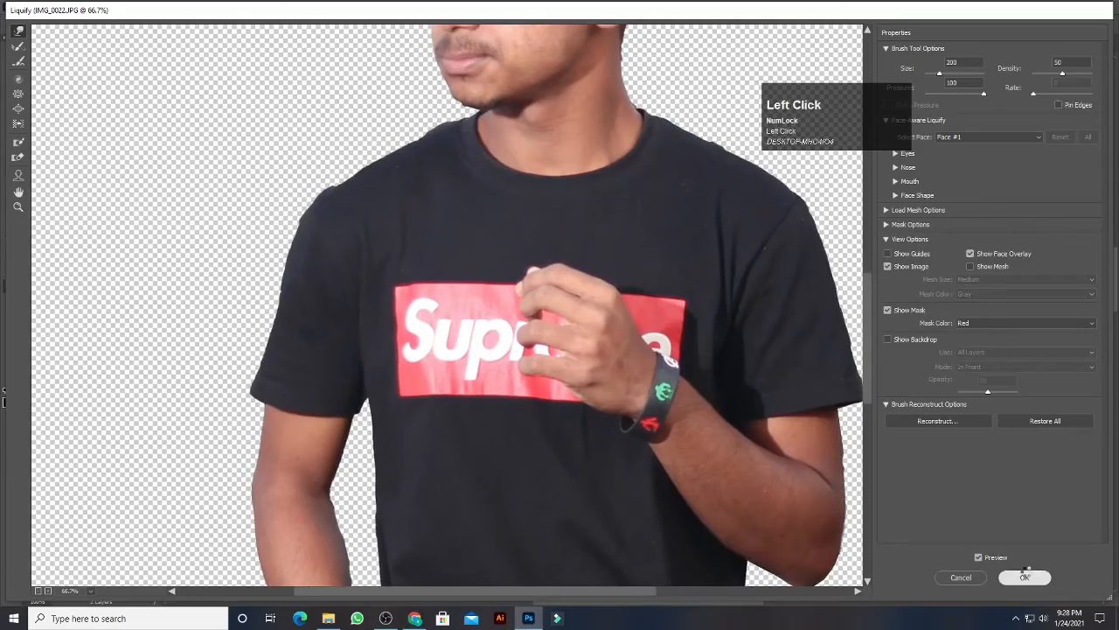
Start opening another image and browse to the Photo Editz Background folder on the F: drive.
key("ctrl+minus")
key("ctrl+minus")
key("ctrl+minus")
key("ctrl+minus")
key("ctrl+minus")
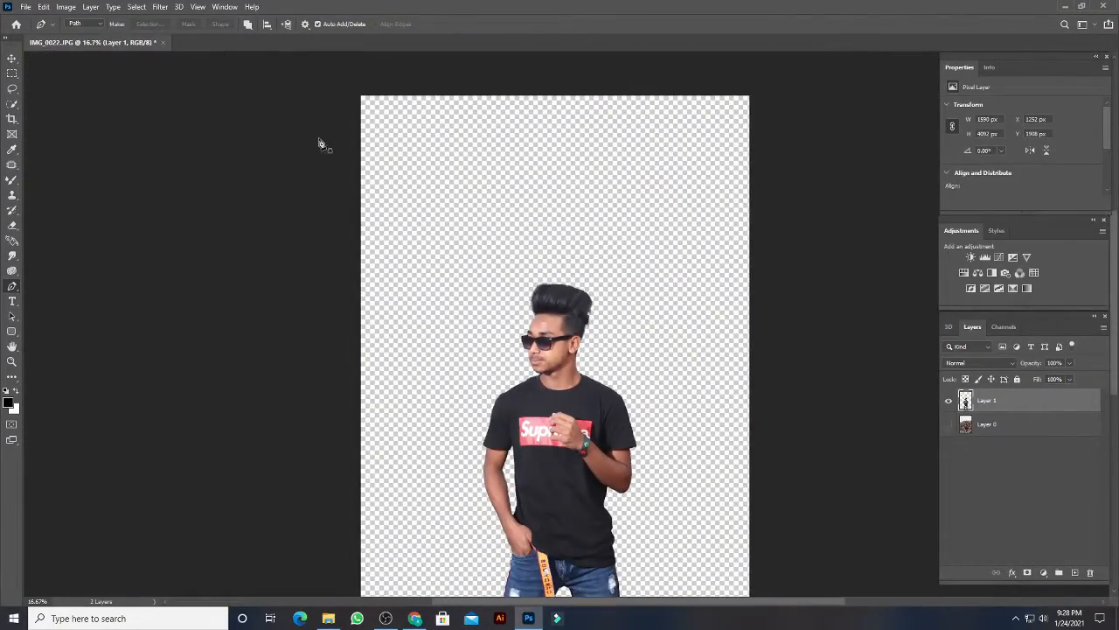
key("ctrl+minus")
left_click(33, 7)
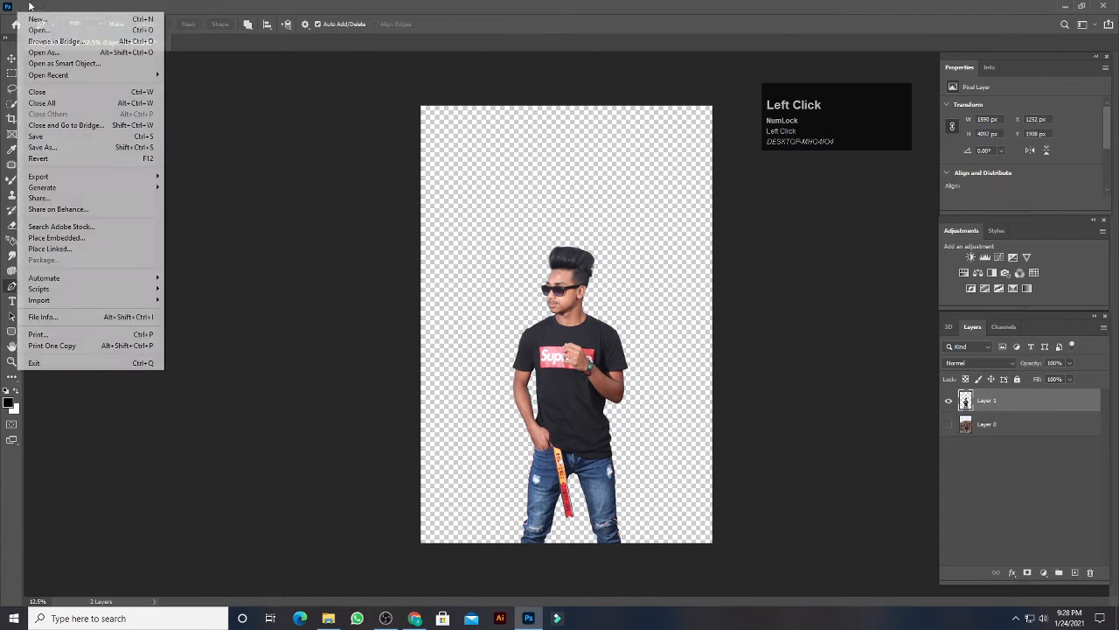
left_click(40, 32)
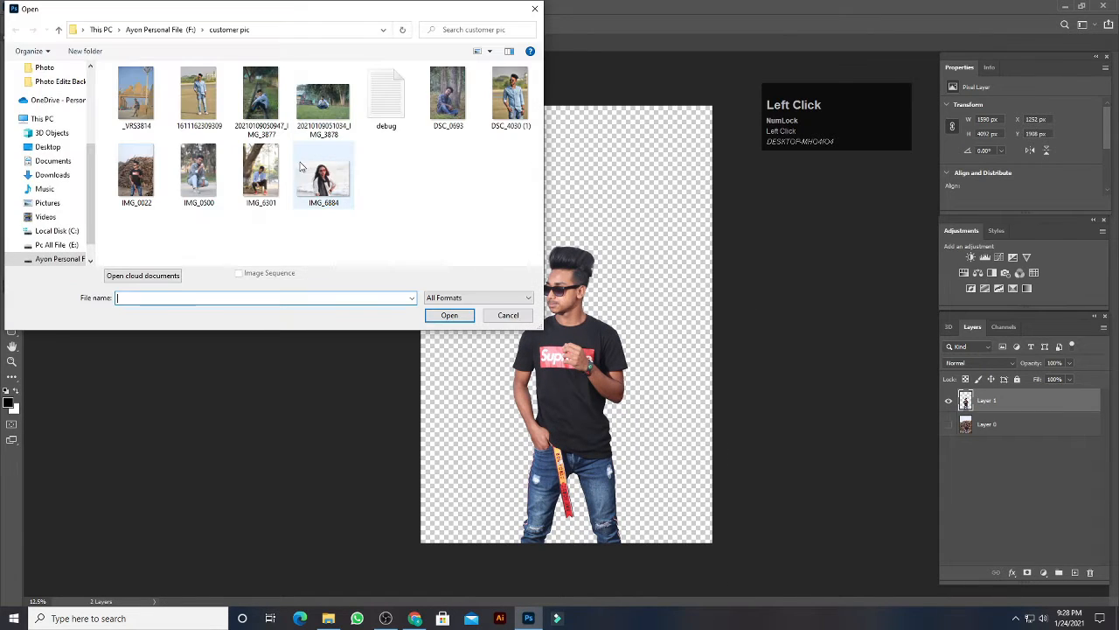
left_click(59, 259)
scroll(320, 205, "down", 3)
scroll(321, 204, "down", 1)
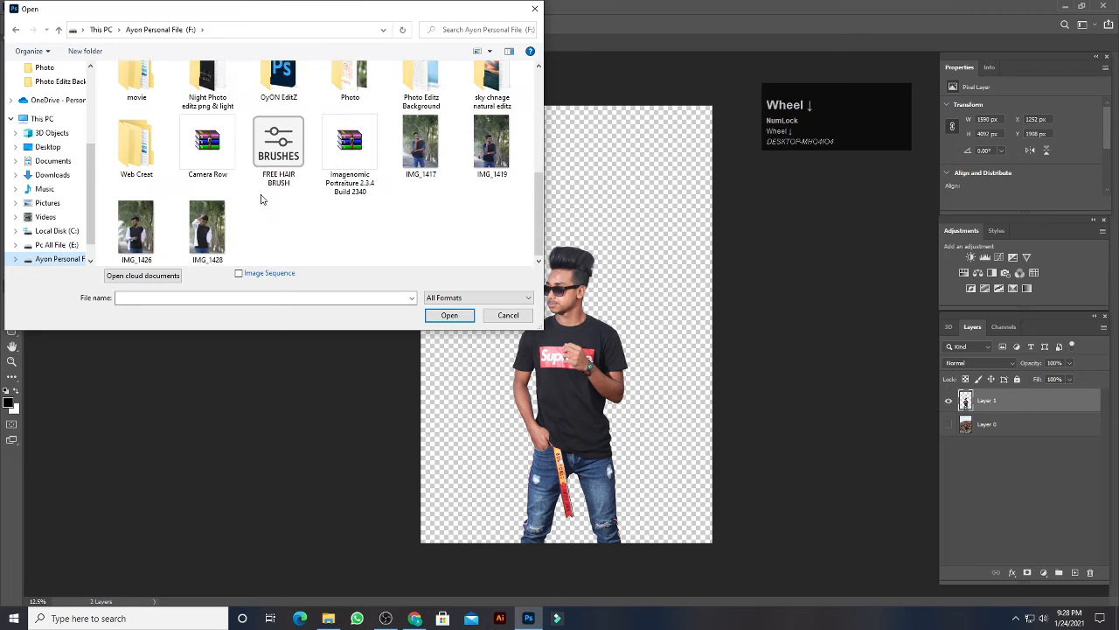
double_click(390, 98)
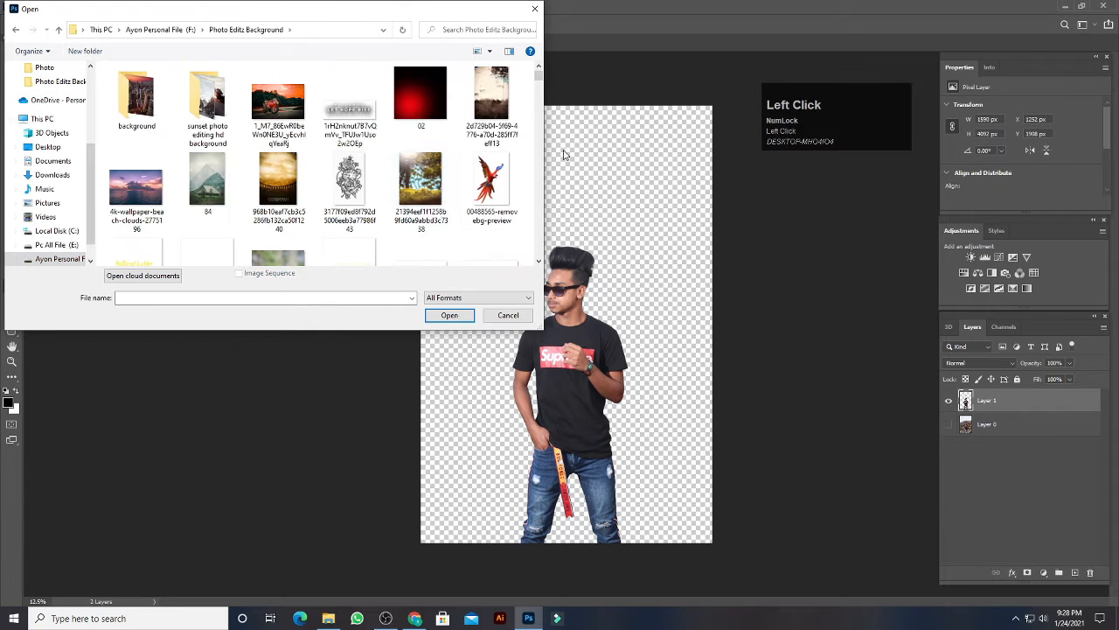
Open the Spider-Man Homecoming background image 1594389425148.jpg from the folder.
mouse_move(539, 84)
left_mouse_down()
mouse_move(539, 117)
mouse_move(539, 77)
left_mouse_up()
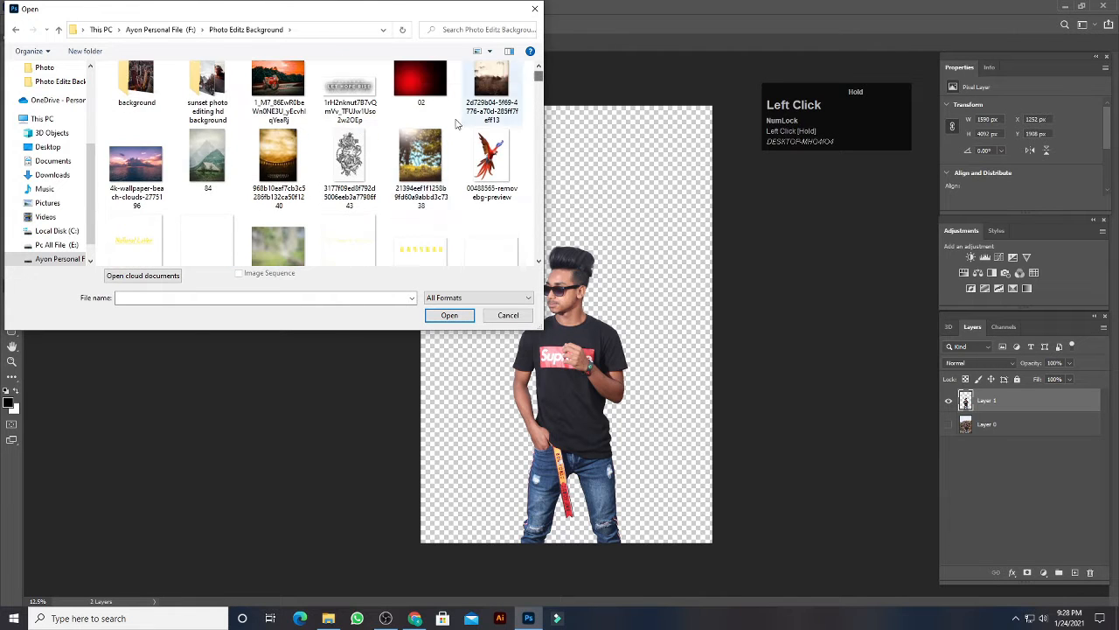
scroll(380, 174, "down", 10)
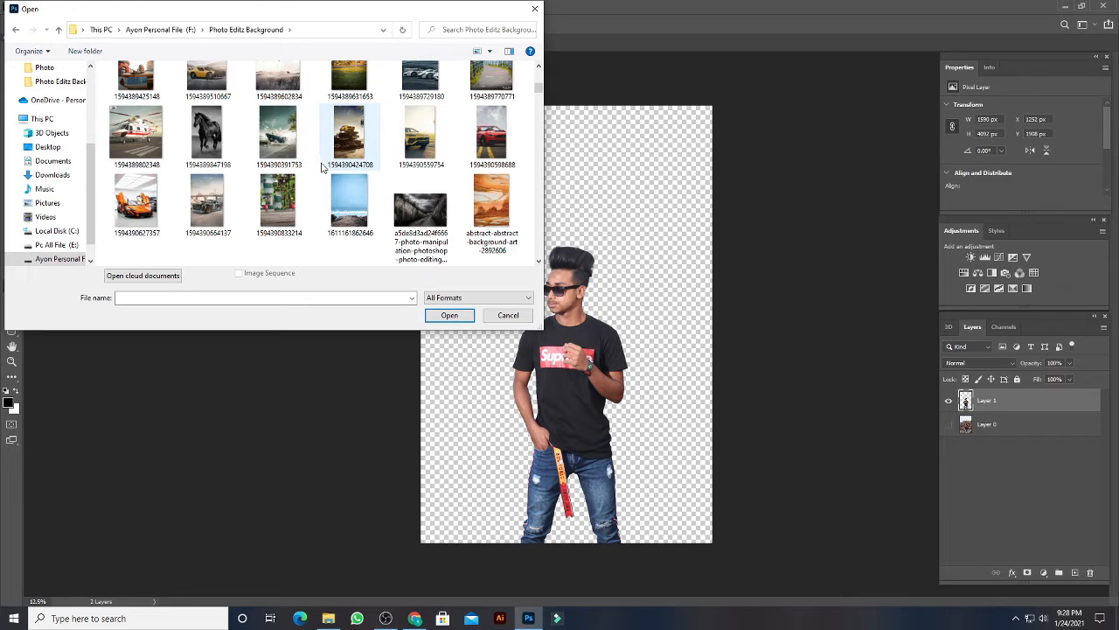
scroll(322, 166, "up", 1)
double_click(429, 191)
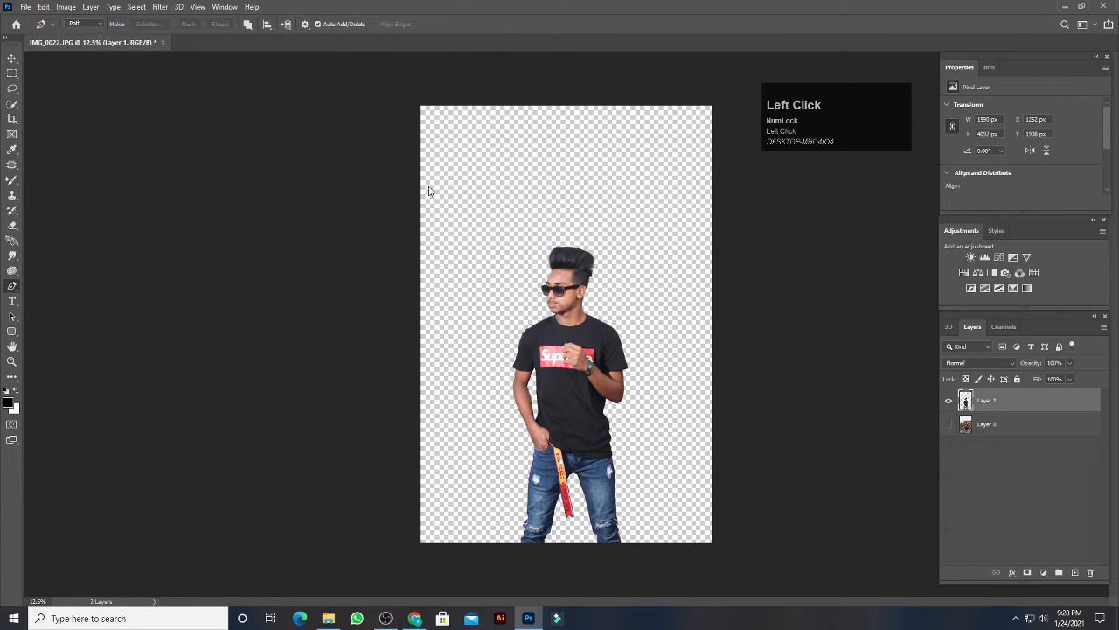
left_click_drag(652, 275, 208, 109)
key("ctrl")
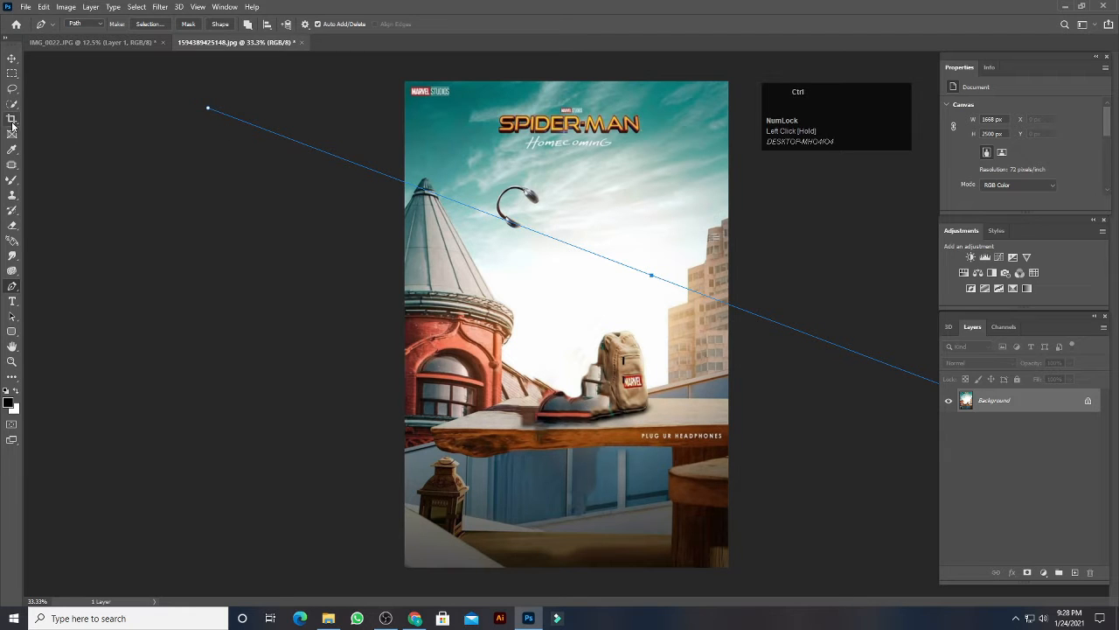
key("ctrl+z")
Move the Spider-Man background into the IMG_0022.JPG document as a new layer with the Move tool.
left_click(11, 57)
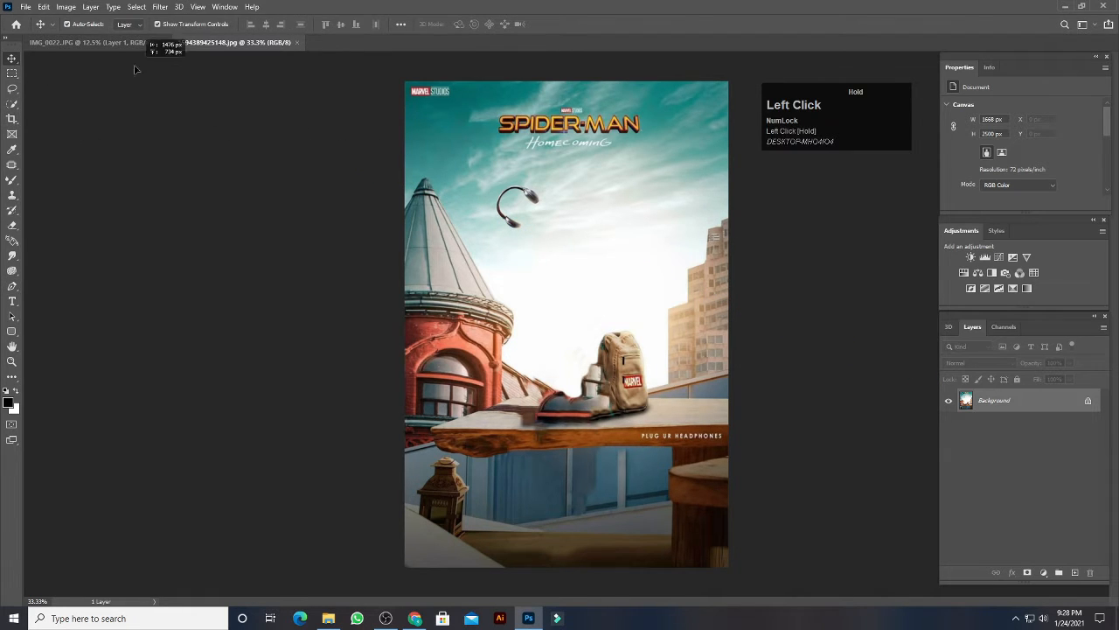
left_click_drag(135, 69, 122, 50)
left_click_drag(452, 244, 583, 272)
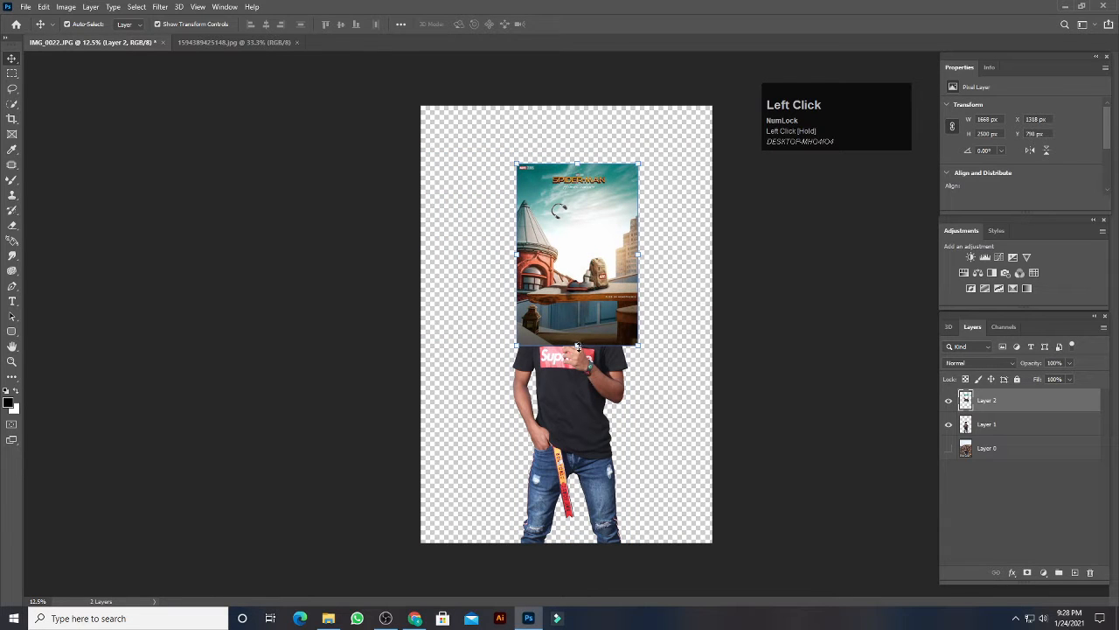
Scale the Spider-Man background to about 248% and position it so it covers the canvas from the top edge.
left_click_drag(577, 346, 579, 565)
mouse_move(588, 479)
left_mouse_down()
mouse_move(585, 441)
mouse_move(589, 465)
left_mouse_up()
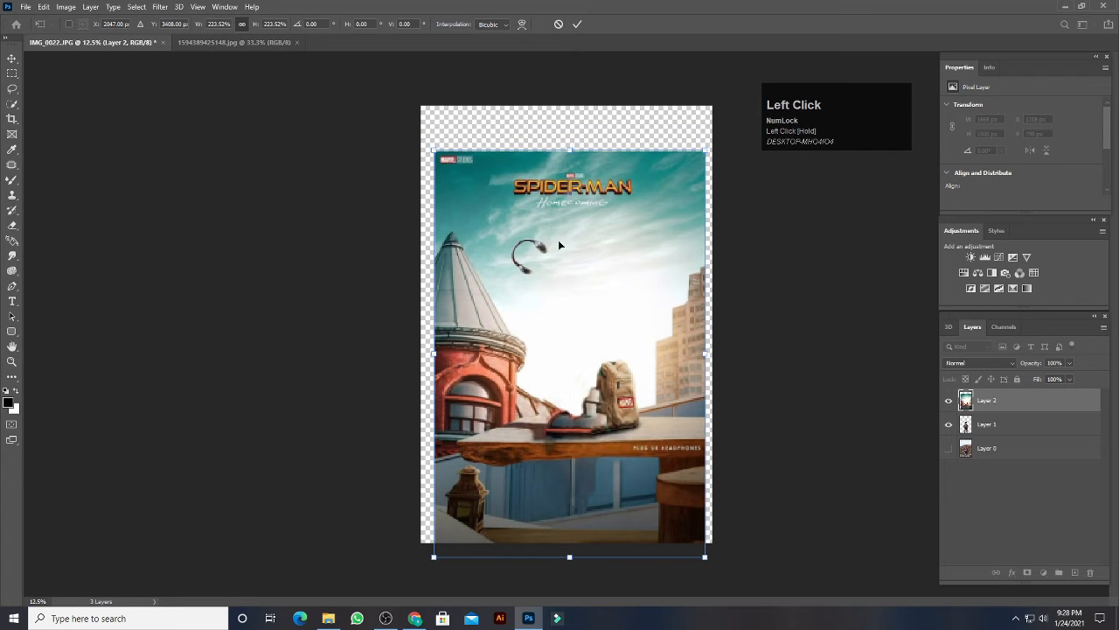
left_click_drag(570, 154, 569, 105)
left_click_drag(594, 223, 592, 187)
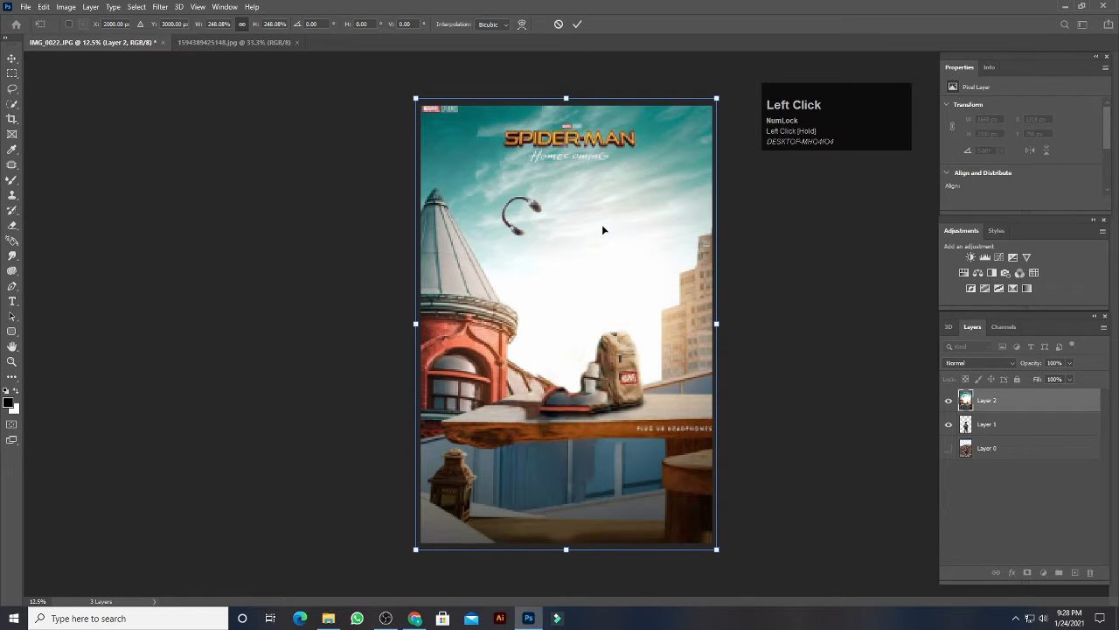
left_click_drag(602, 230, 602, 237)
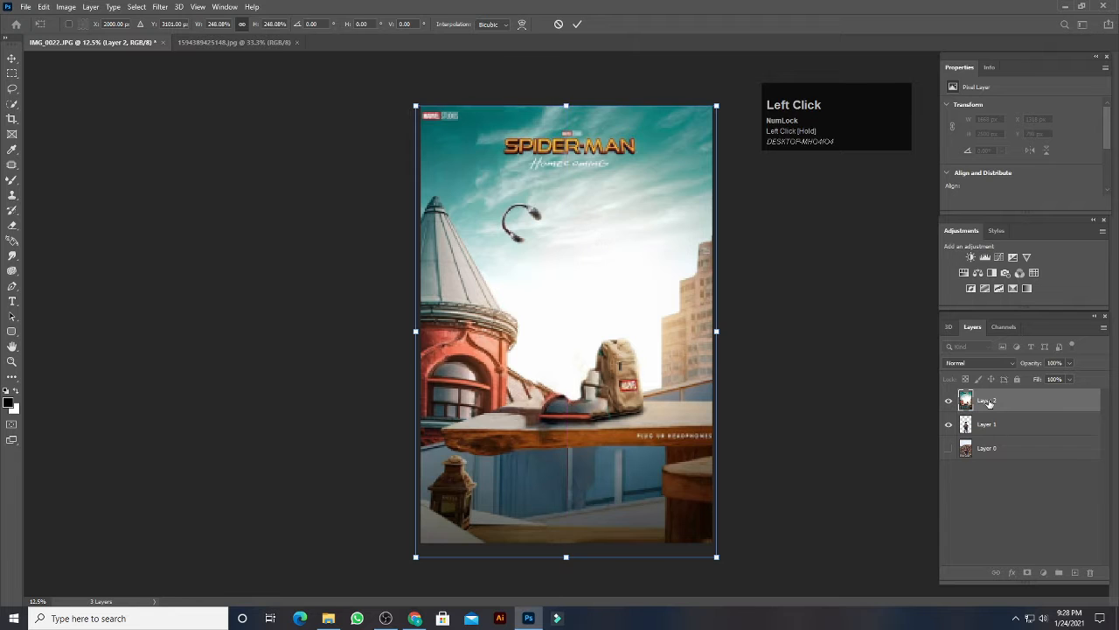
Apply the transform and place the background layer beneath the man's cutout layer.
left_click(989, 402)
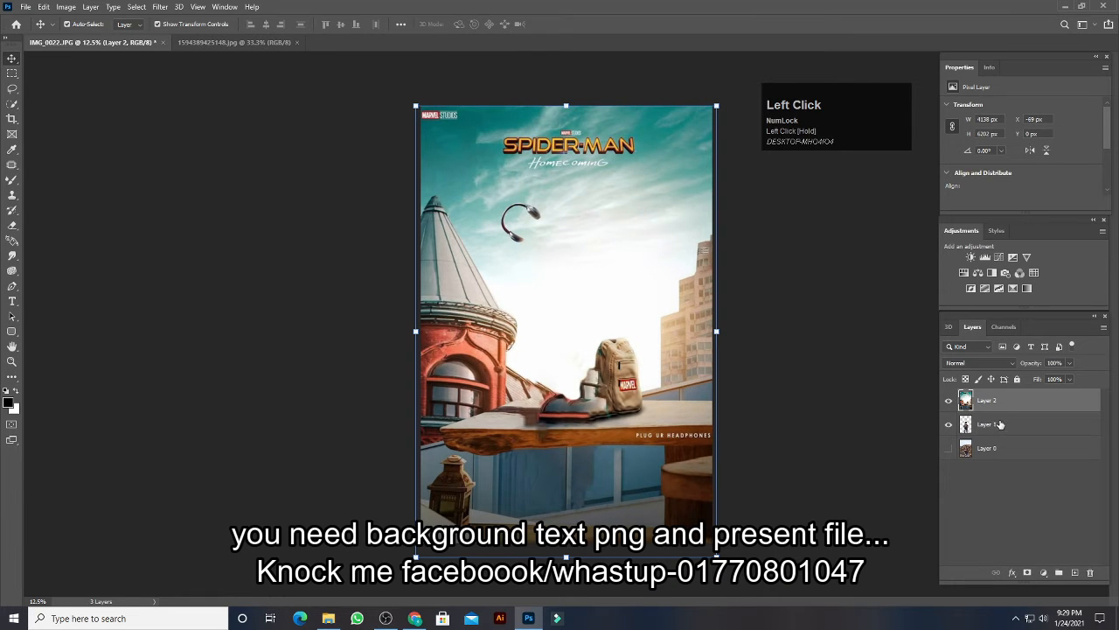
left_click_drag(1002, 409, 1004, 432)
left_click(807, 422, "ctrl")
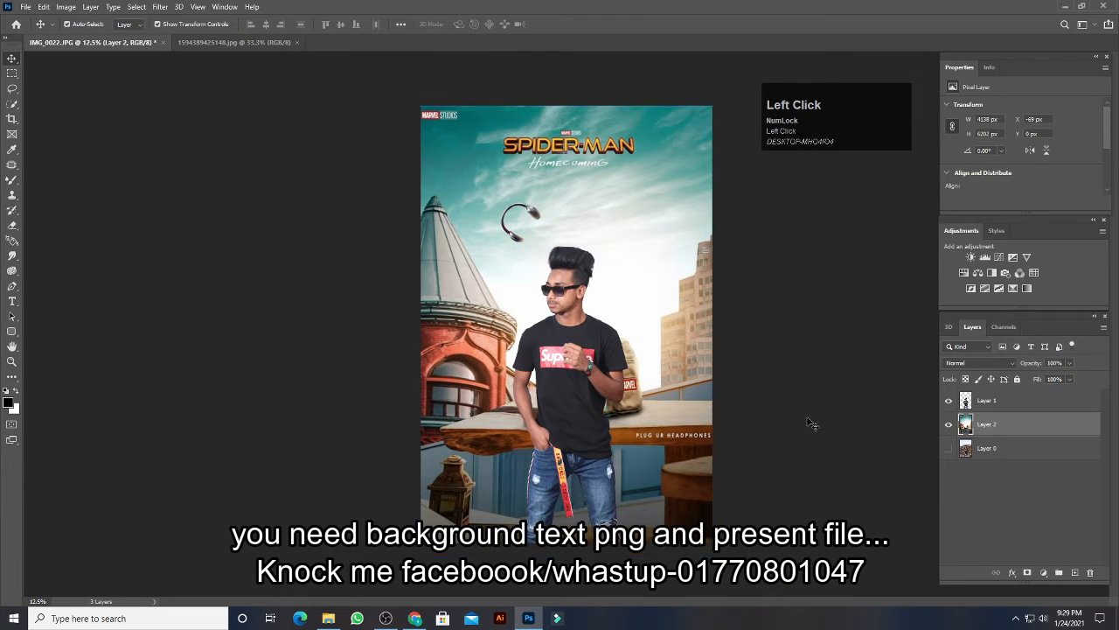
Remove the Spider-Man Homecoming title from the background layer by patching it with clear sky using the Patch tool.
key("ctrl+plus")
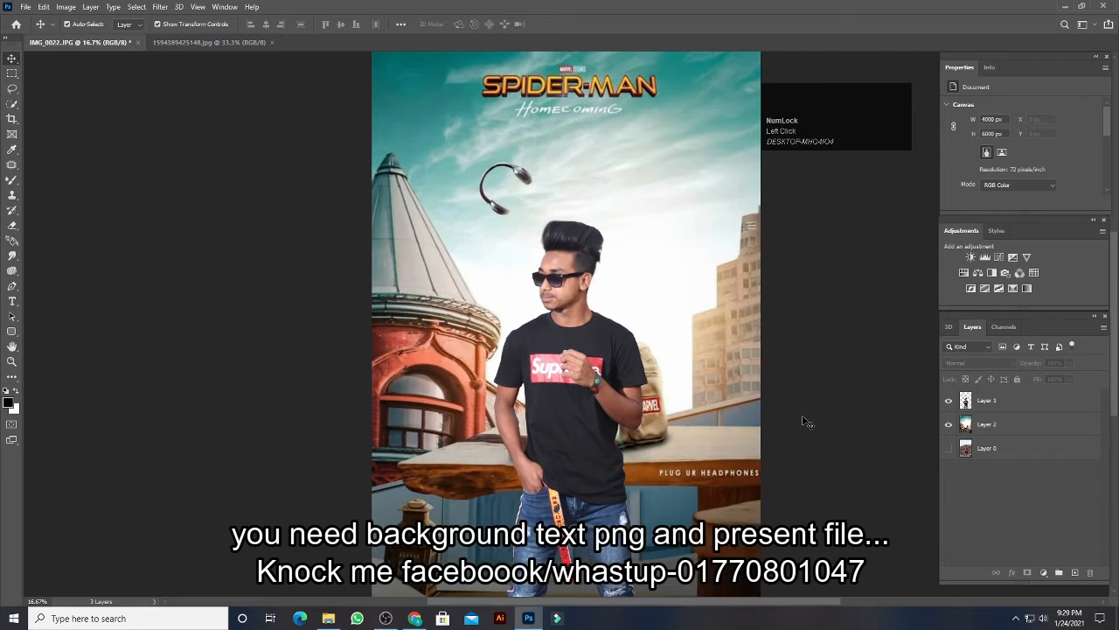
left_click(1001, 423)
left_click(11, 165)
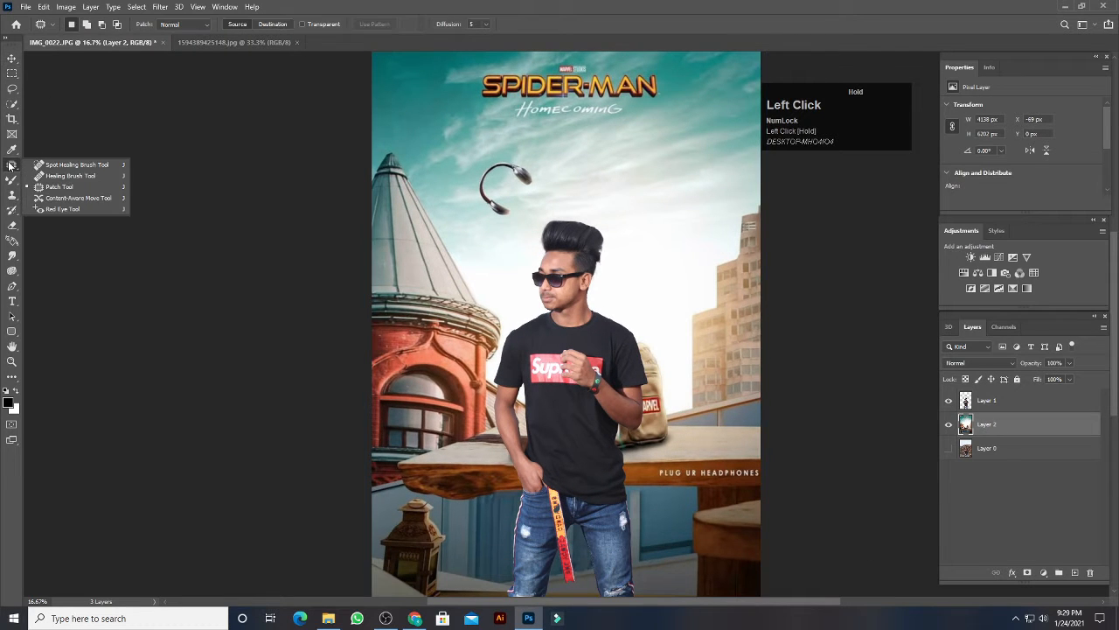
key("space")
left_click_drag(455, 159, 467, 248)
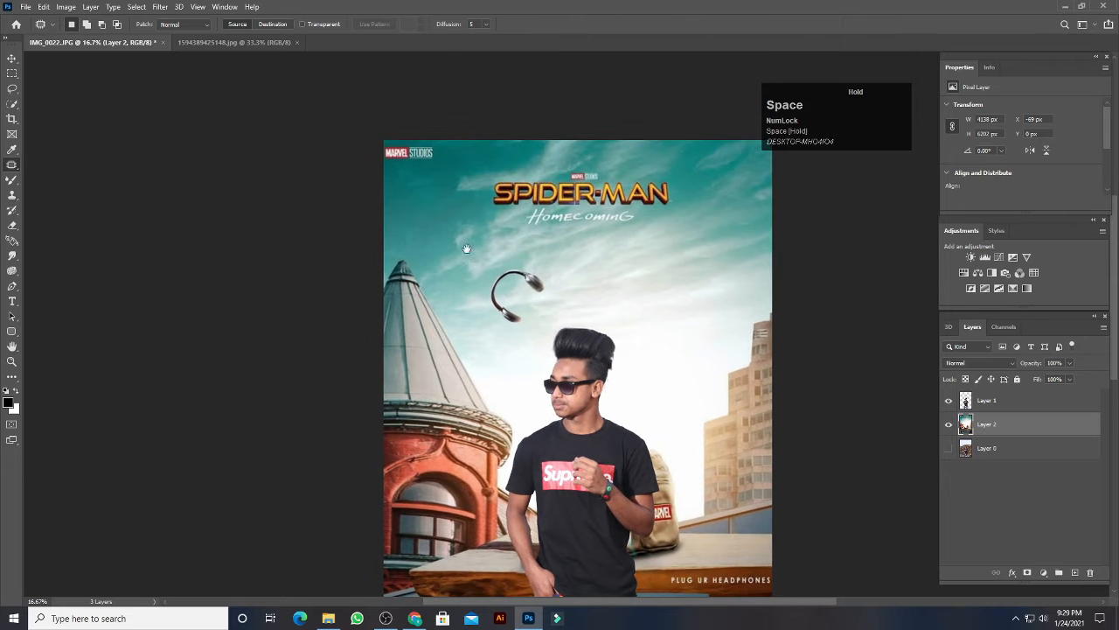
left_click(502, 171)
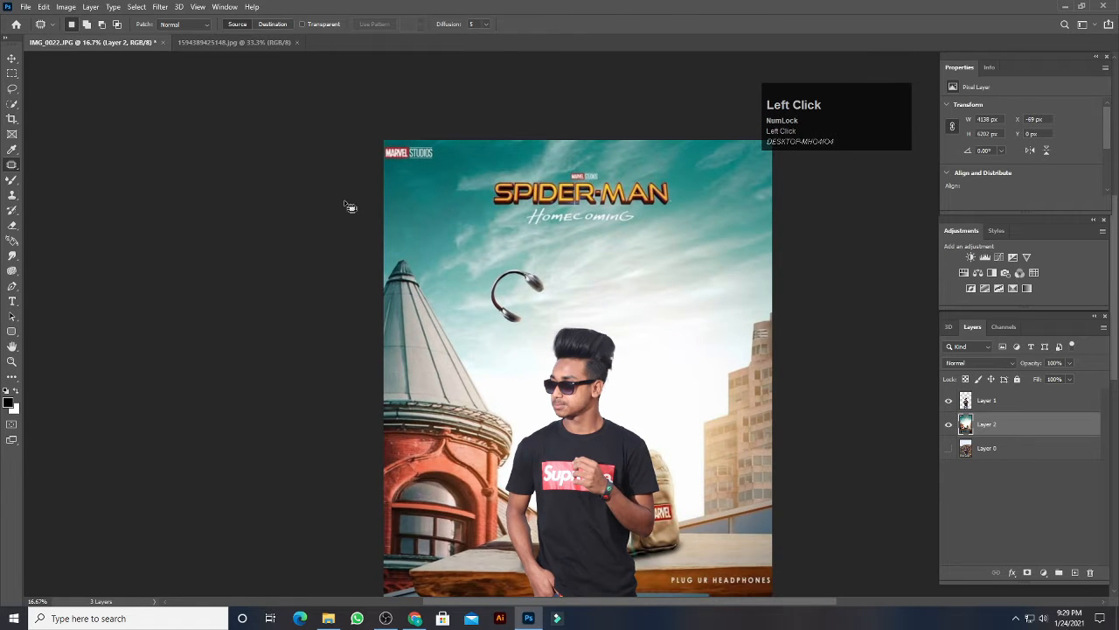
mouse_move(503, 183)
left_mouse_down()
mouse_move(529, 161)
mouse_move(606, 165)
left_mouse_up()
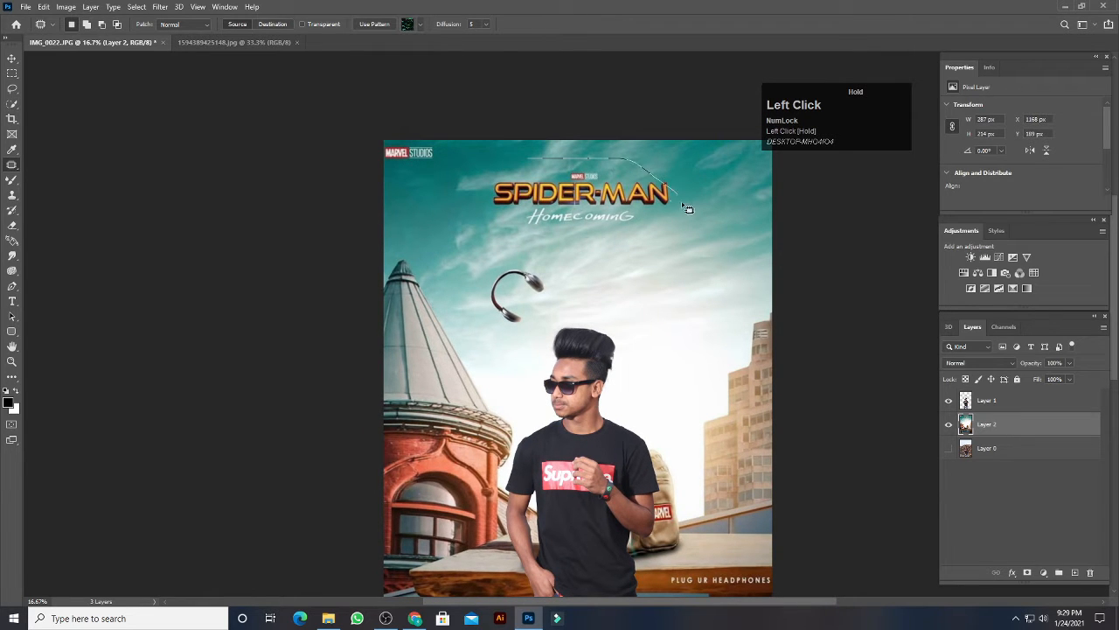
mouse_move(683, 204)
left_mouse_down()
mouse_move(517, 264)
mouse_move(476, 210)
mouse_move(535, 158)
mouse_move(678, 201)
left_mouse_up()
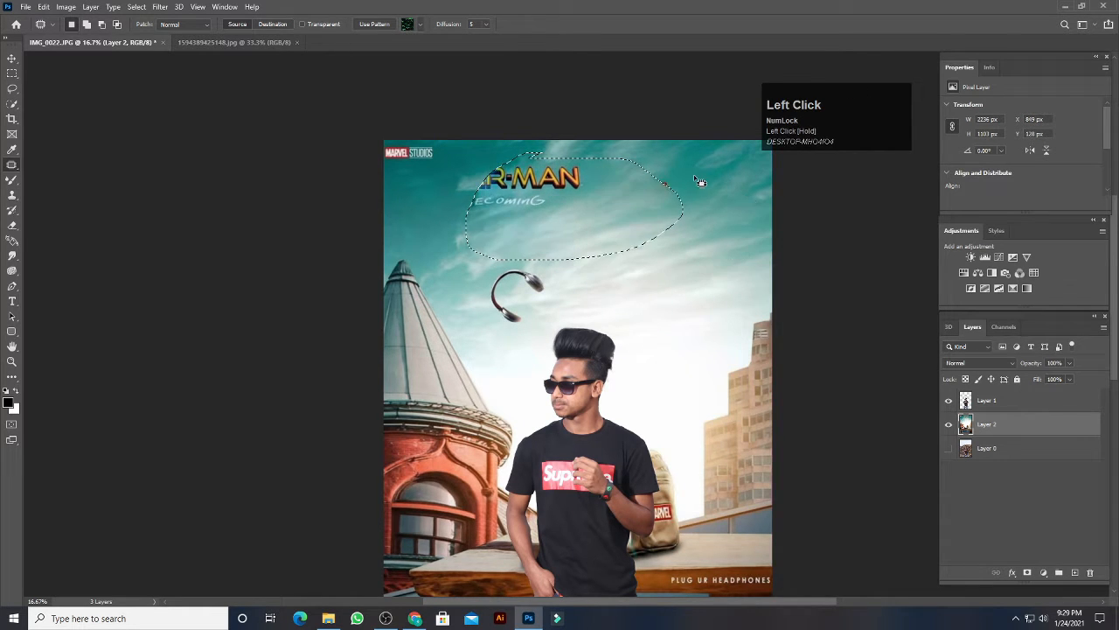
left_click_drag(600, 186, 688, 252)
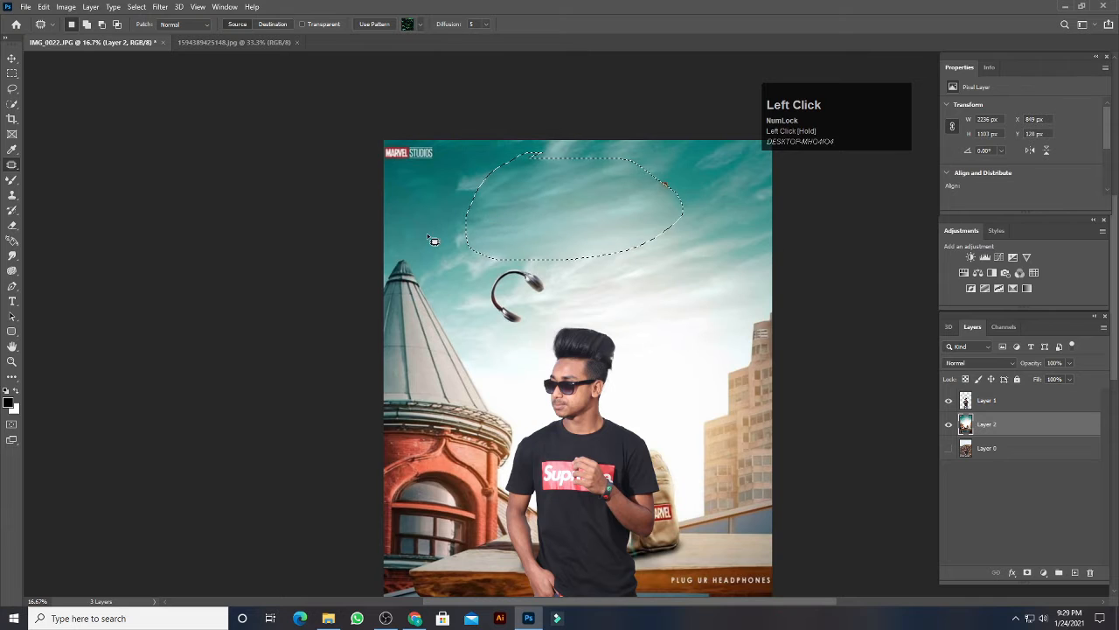
Patch the leftover title traces in the upper sky and clear the selection.
mouse_move(643, 200)
left_mouse_down()
mouse_move(687, 187)
mouse_move(607, 227)
mouse_move(577, 184)
mouse_move(681, 253)
mouse_move(680, 243)
left_mouse_up()
left_click(628, 204)
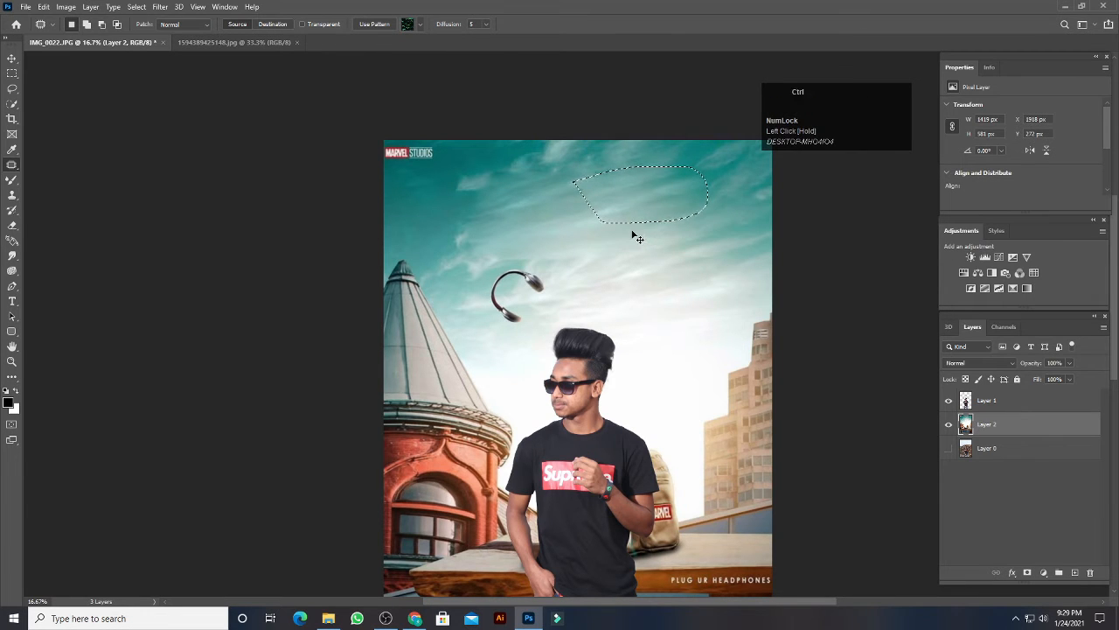
key("ctrl+d")
Patch out the Marvel Studios logo in the background's corner with clean sky and clear the selection.
mouse_move(461, 150)
left_mouse_down()
mouse_move(406, 150)
mouse_move(564, 184)
mouse_move(720, 180)
mouse_move(683, 190)
left_mouse_up()
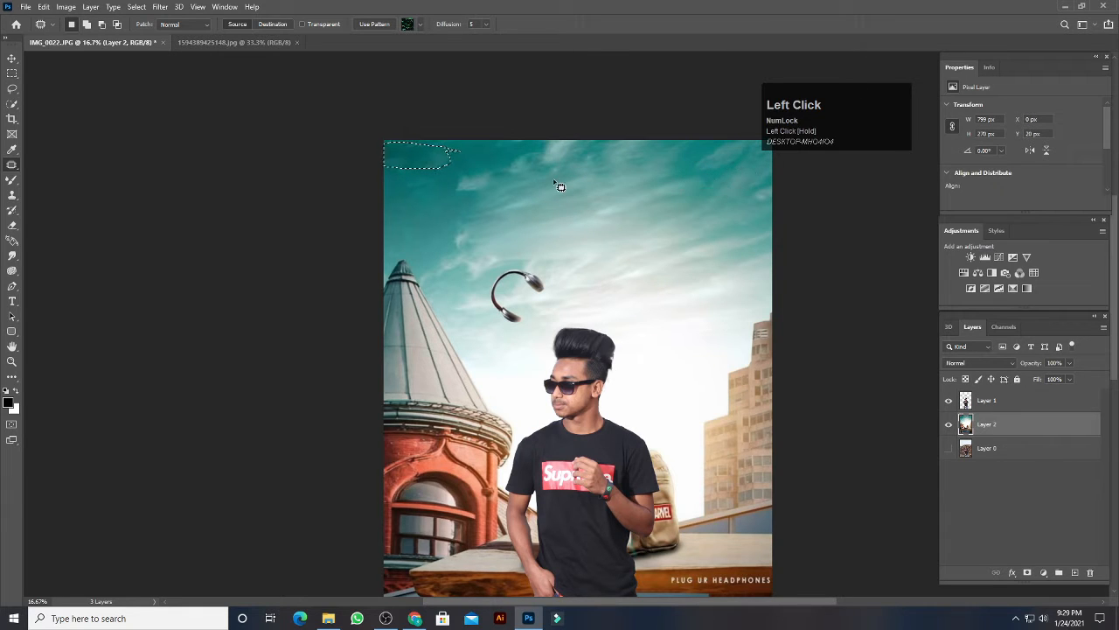
key("ctrl+d")
scroll(556, 177, "down", 1)
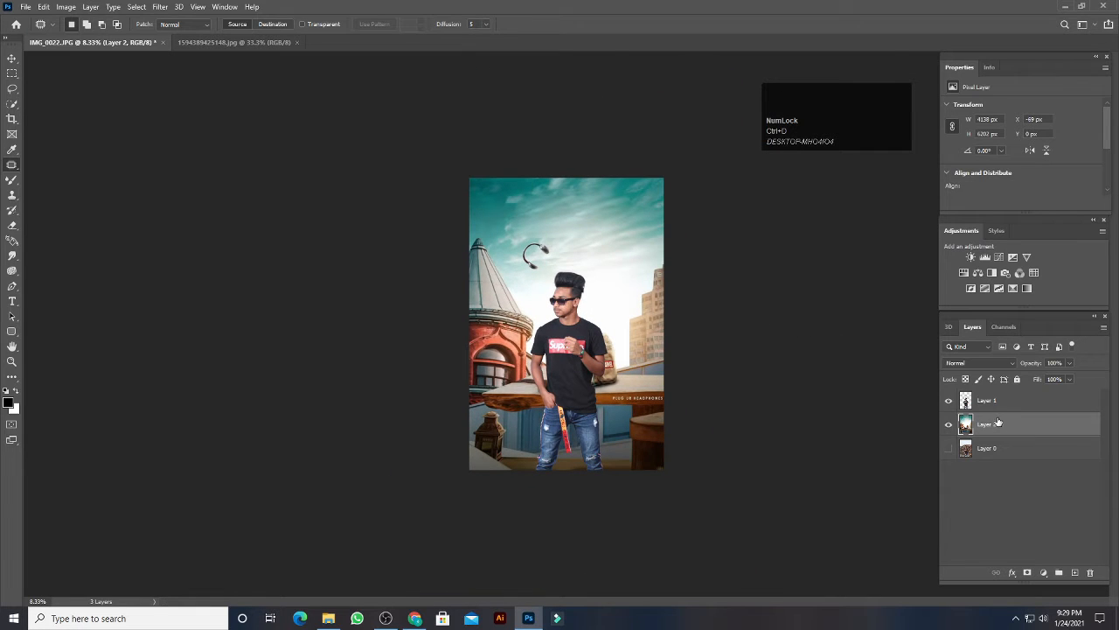
Start a Tilt-Shift blur on the background layer and move its focus band below the bottom edge of the image.
left_click(160, 6)
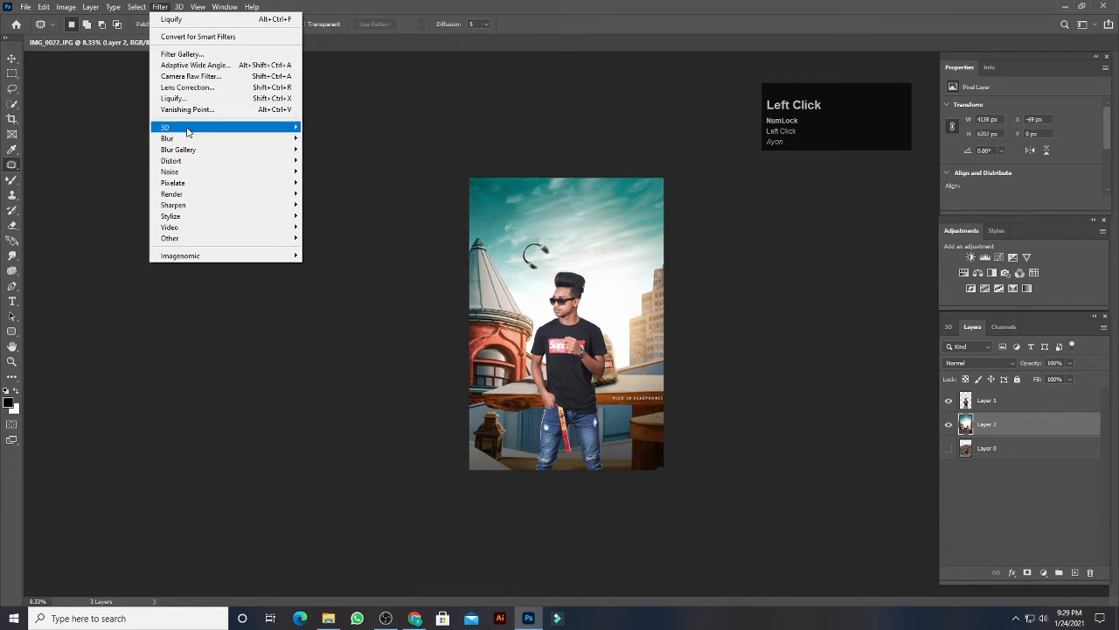
mouse_move(201, 149)
left_click(328, 172)
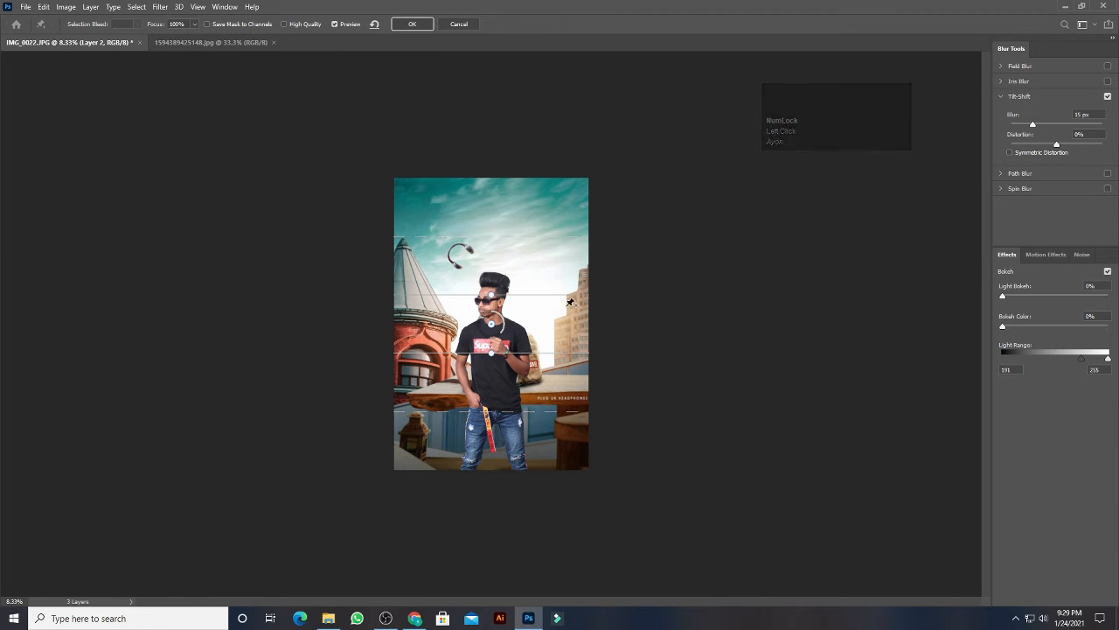
key("ctrl+plus")
key("ctrl+plus")
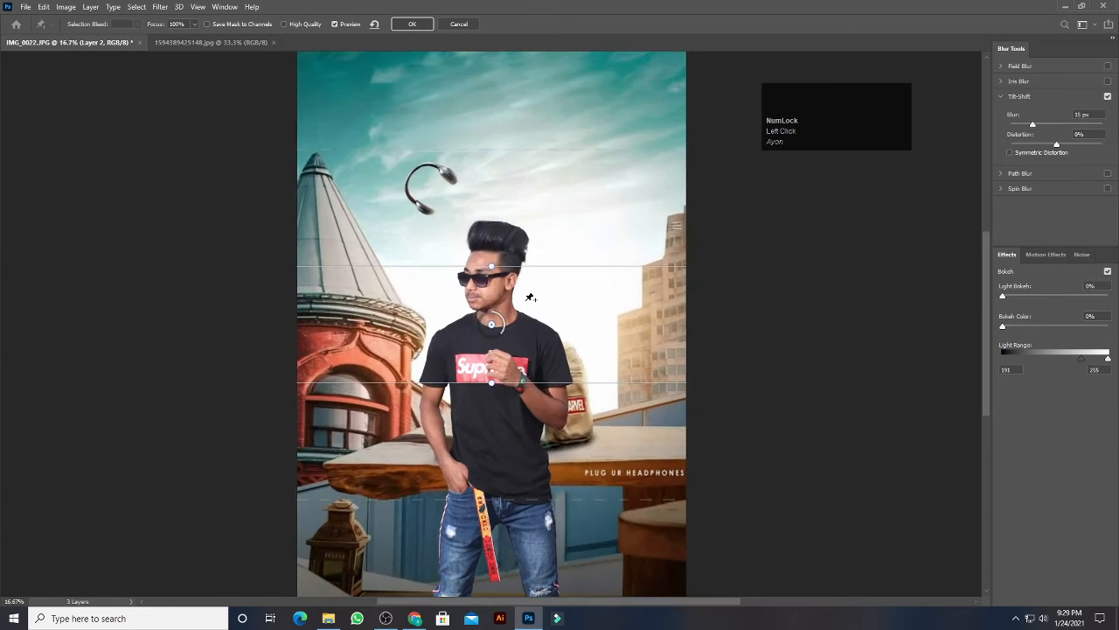
left_click_drag(495, 327, 508, 490)
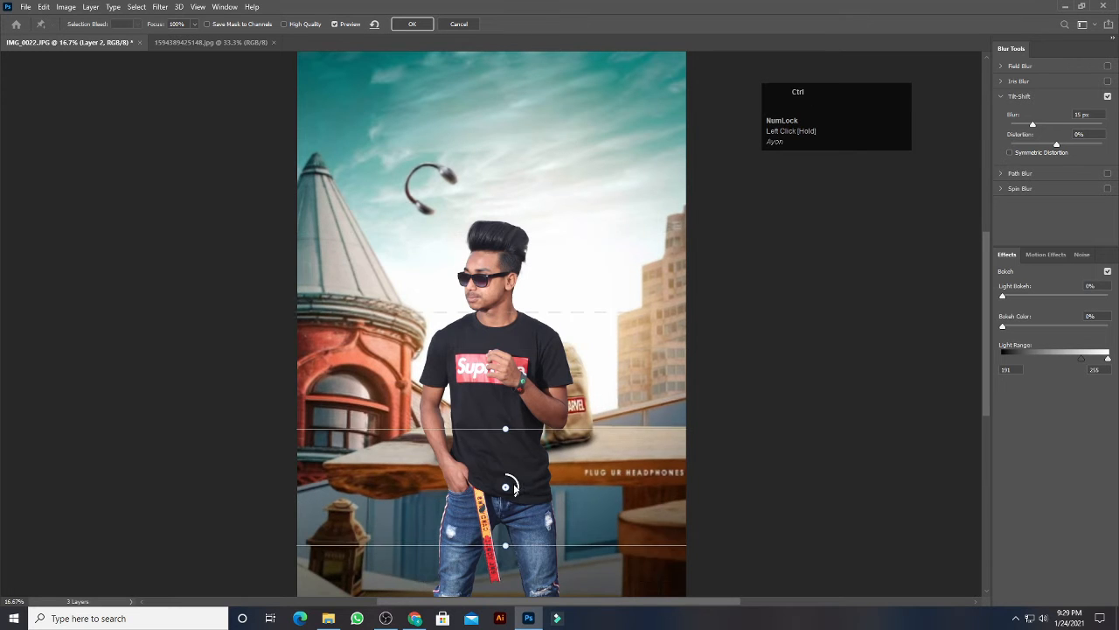
key("ctrl+minus")
left_click_drag(503, 448, 502, 585)
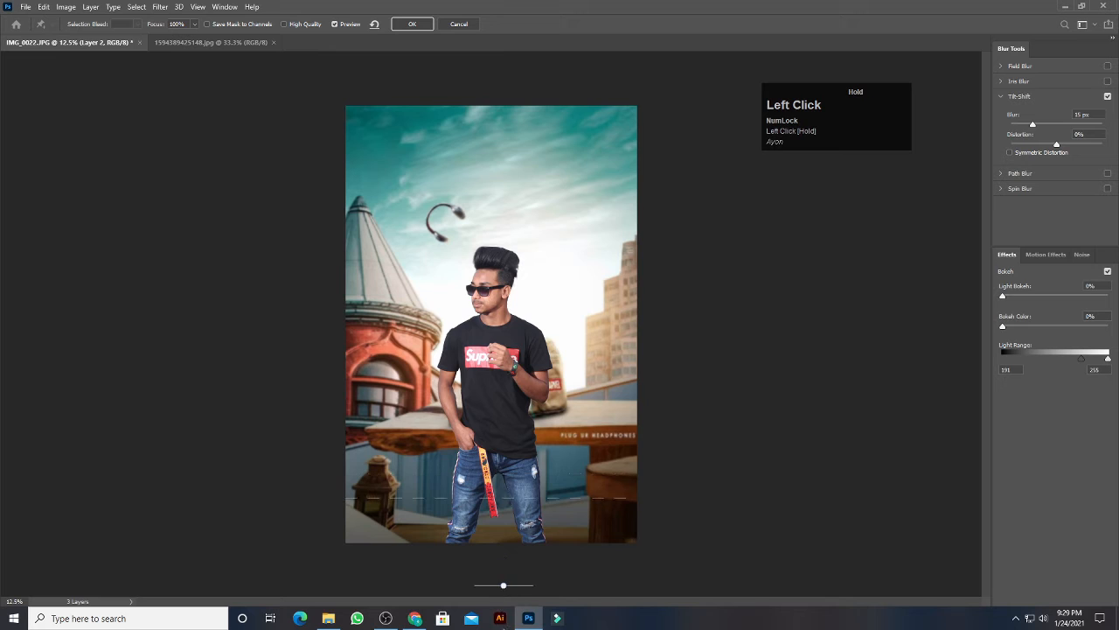
Strengthen the Tilt-Shift blur to heavily soften the background, keep light bokeh at 0%, and apply the blur.
left_click_drag(1051, 127, 1054, 123)
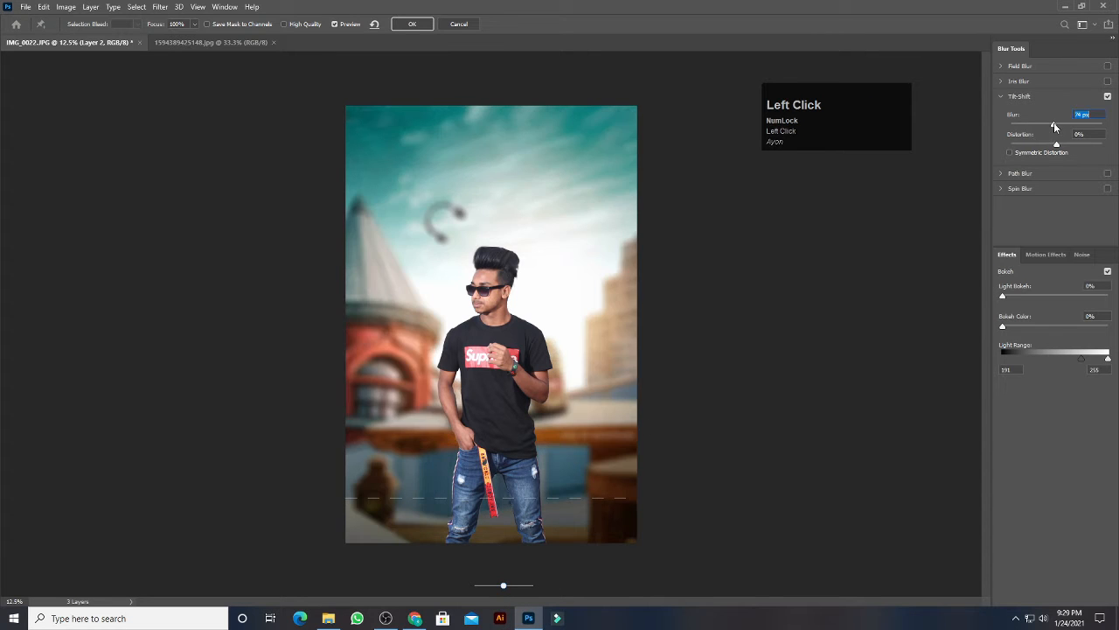
left_click_drag(1025, 296, 981, 298)
left_click_drag(1053, 125, 1054, 126)
left_click(407, 25)
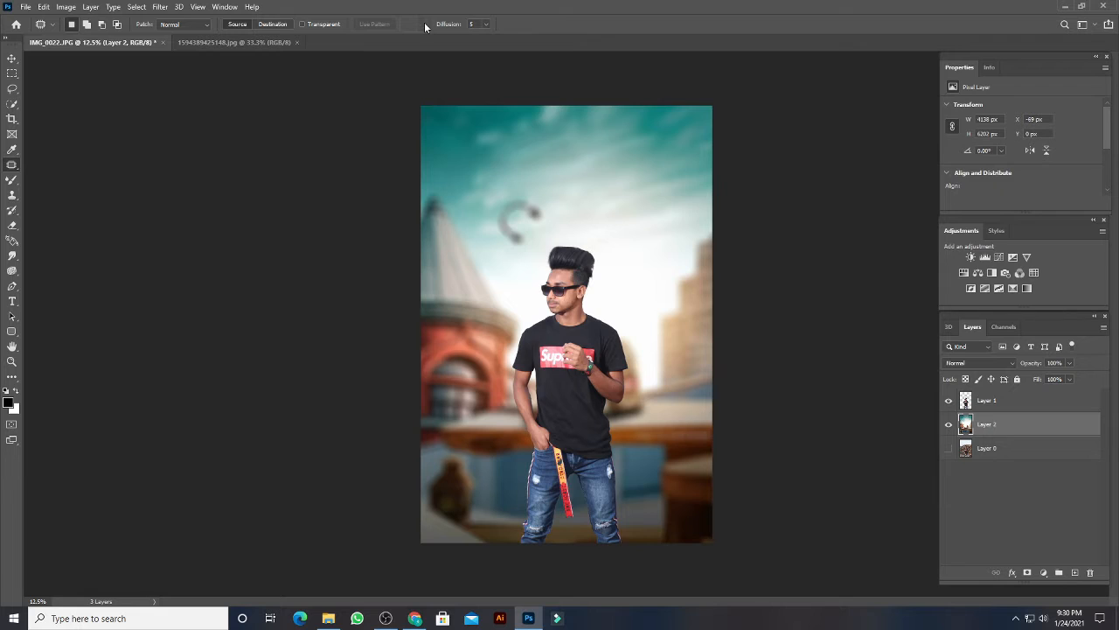
Hide the background on Layer 2 and make the man's Layer 1 the active layer.
left_click(948, 425)
left_click(67, 7)
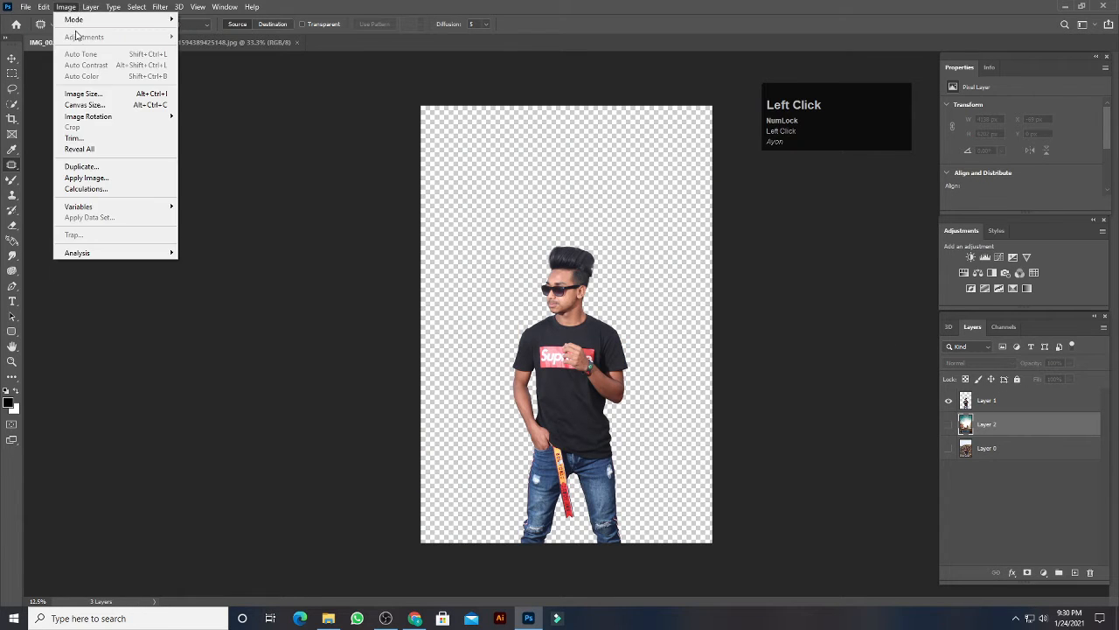
left_click(1026, 404)
left_click(1026, 402)
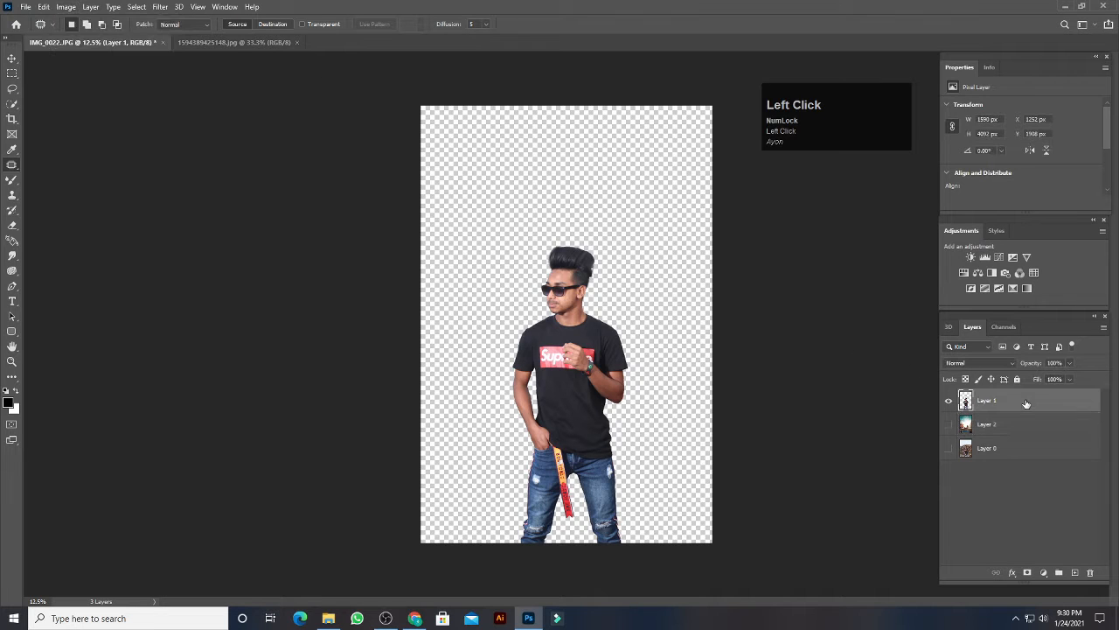
Lighten the shadows of the man's cutout with a Shadows/Highlights adjustment.
left_click(67, 7)
mouse_move(87, 37)
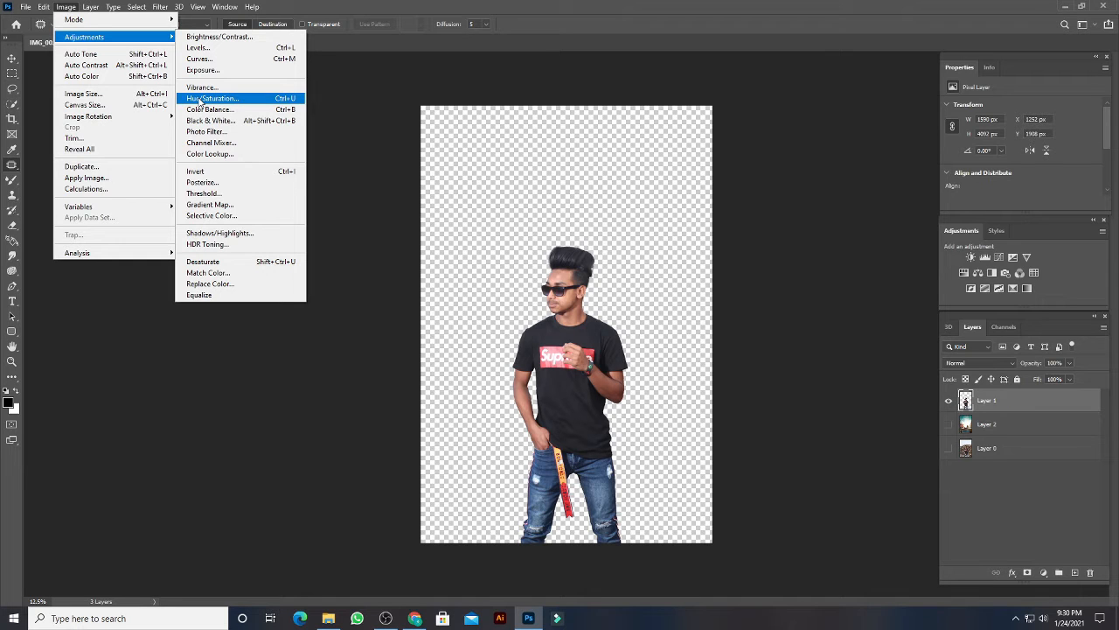
left_click(233, 237)
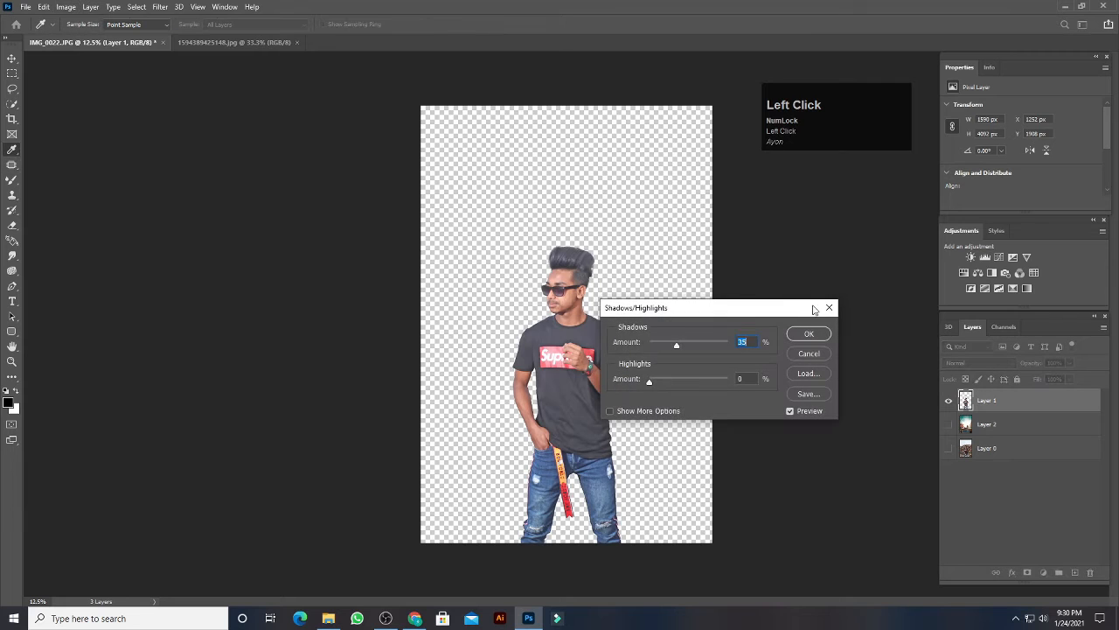
key("Return")
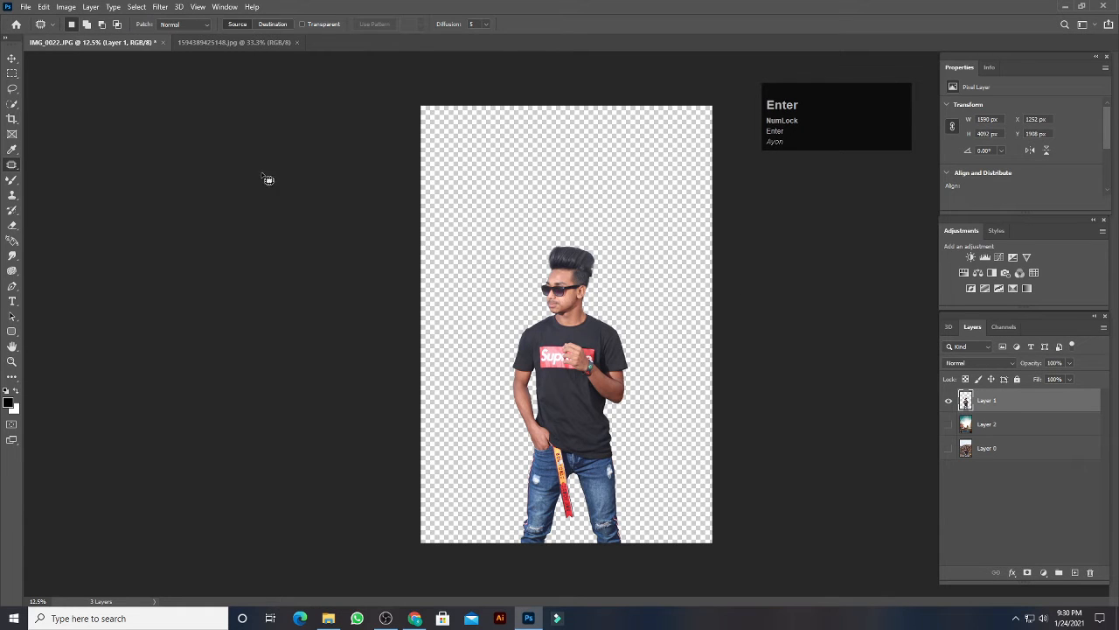
Brighten the man's skin with a Selective Color adjustment, setting Black to -12% in the Reds.
left_click(65, 7)
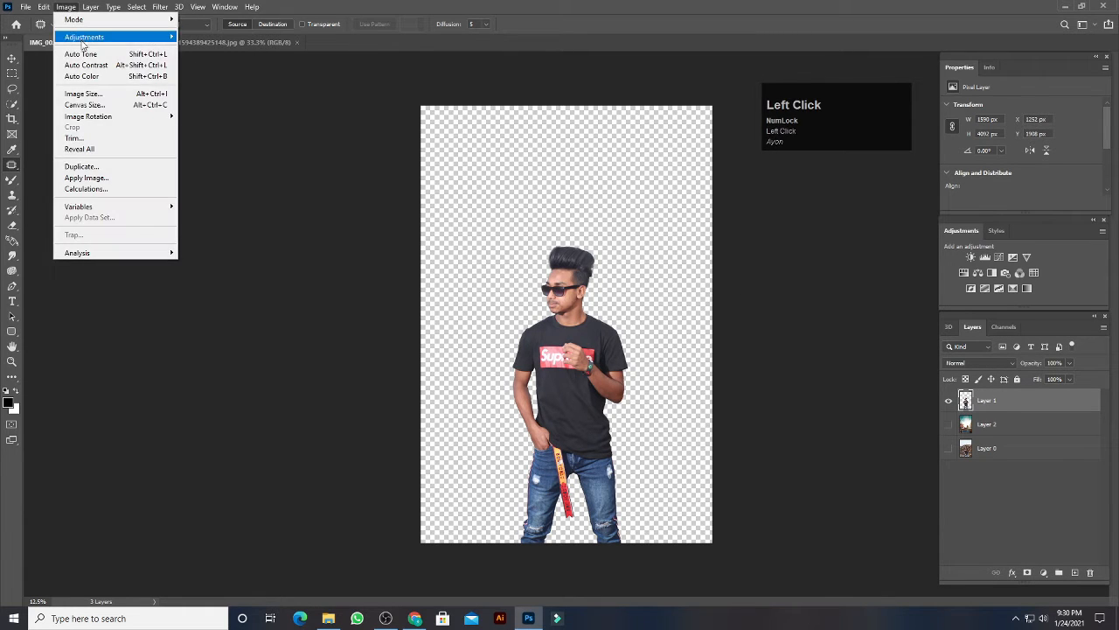
mouse_move(166, 36)
left_click(264, 216)
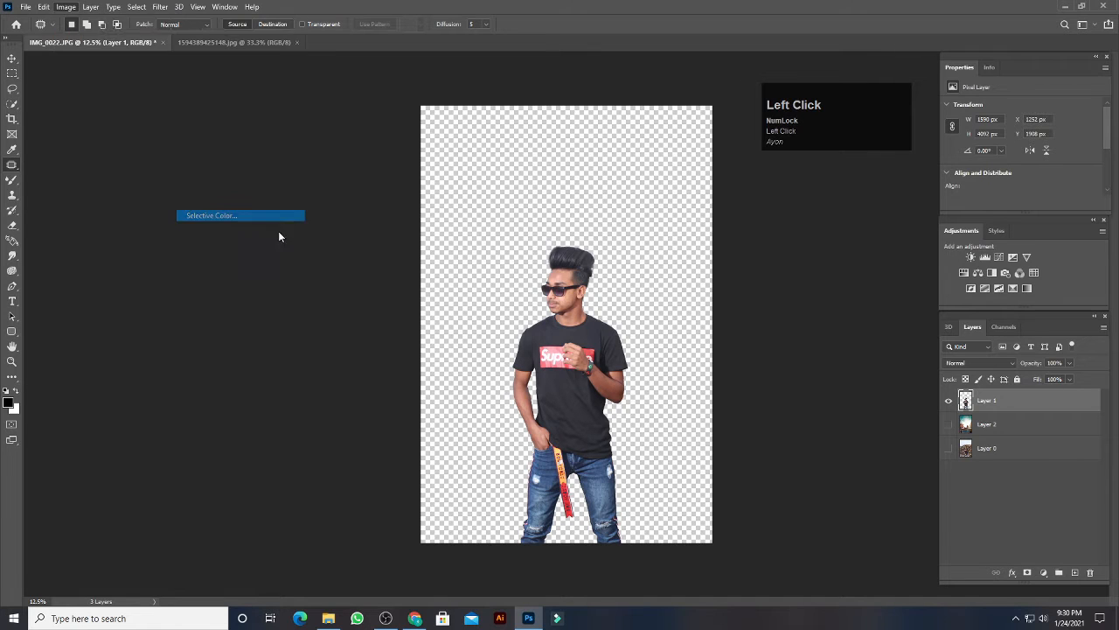
left_click_drag(819, 360, 812, 360)
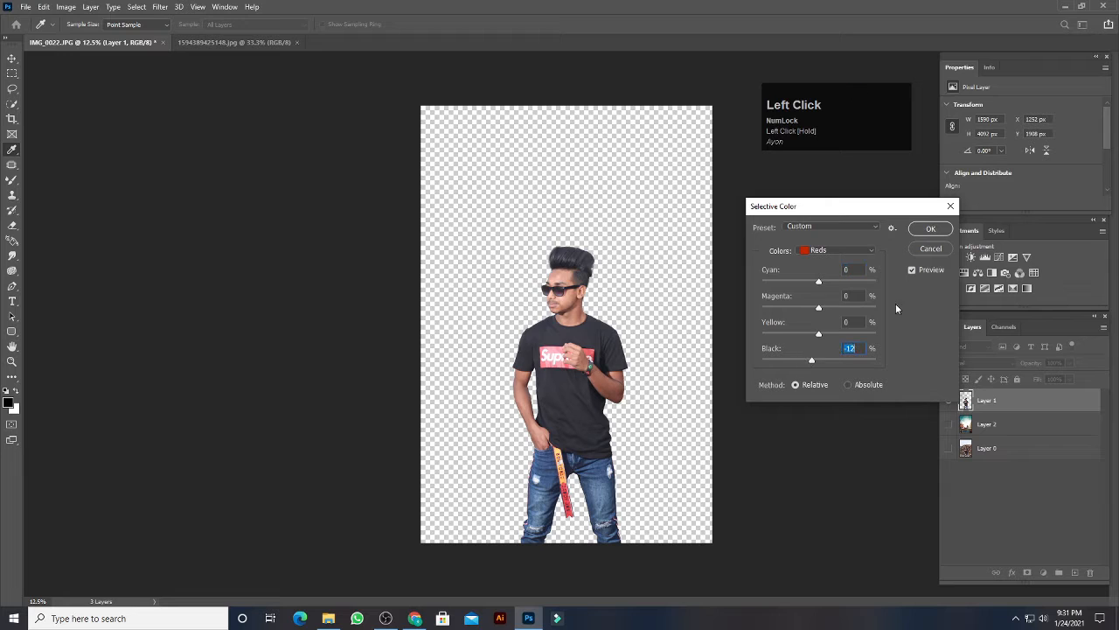
left_click(940, 230)
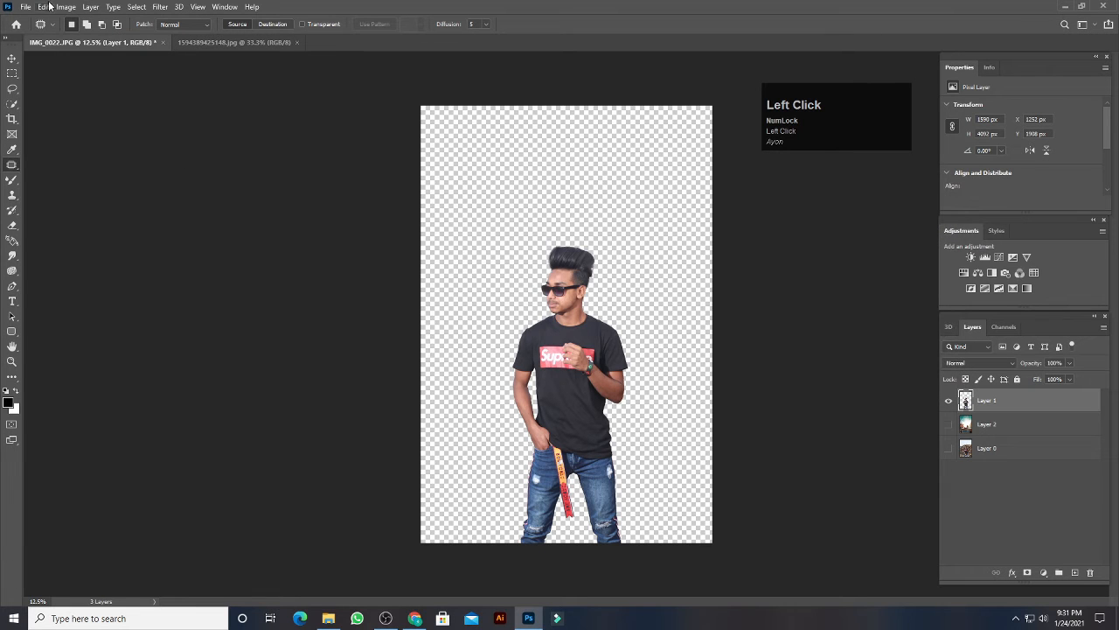
Apply a second Selective Color adjustment to the man, setting Black in the Reds to about -11%.
left_click(66, 6)
left_click(236, 215)
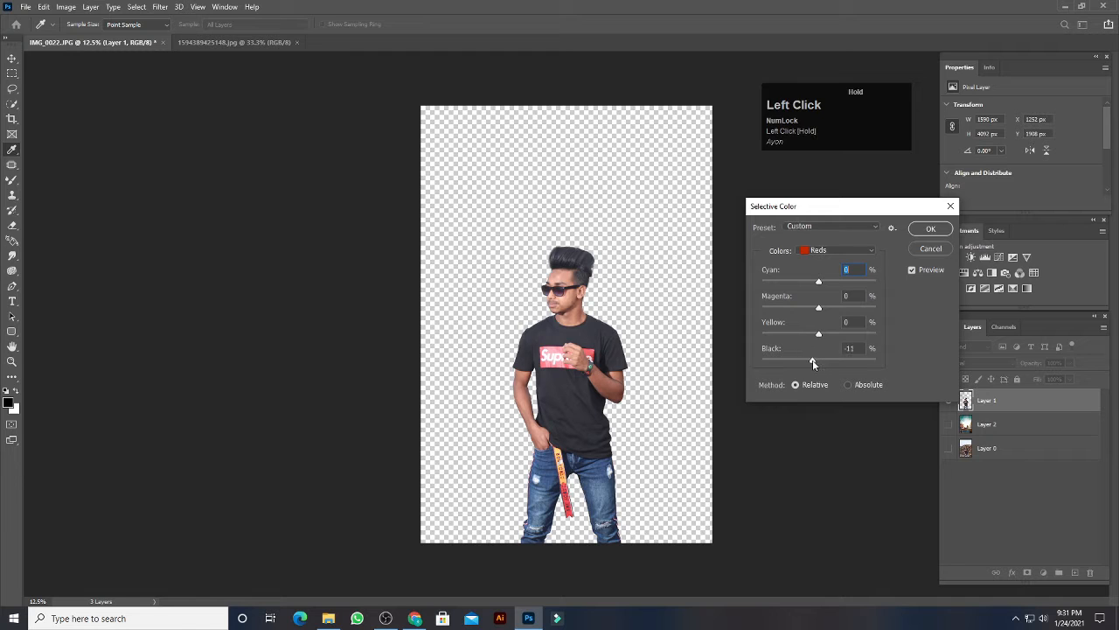
left_click_drag(812, 359, 812, 359)
left_click(929, 231)
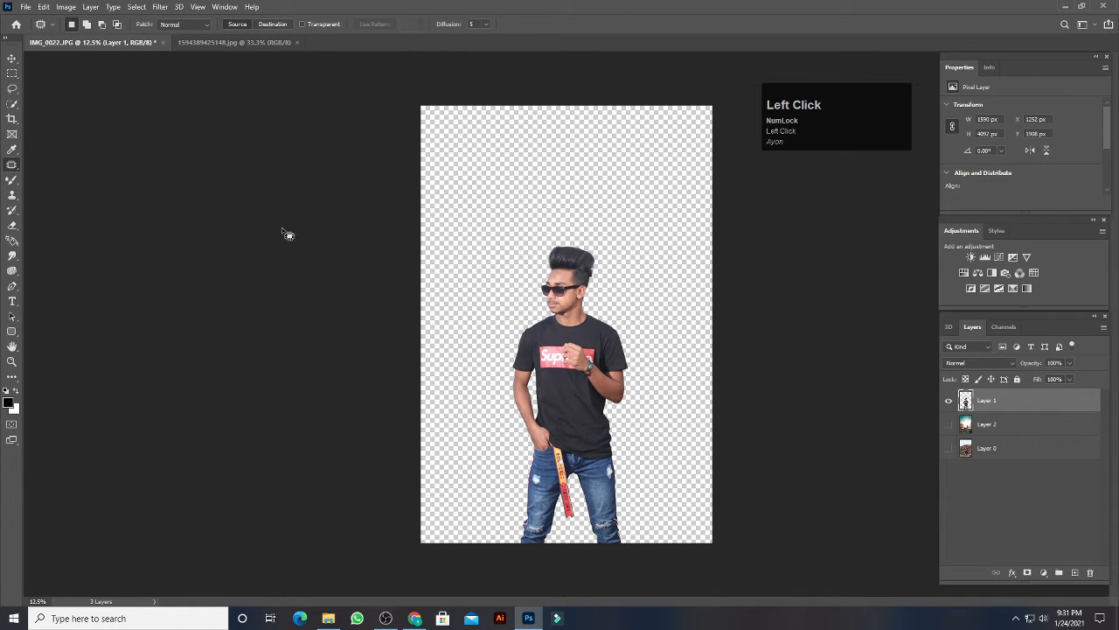
Smooth the skin on the man's forehead with the Mixer Brush, adjusting the brush size to fit the area.
left_click(13, 181)
key("ctrl+plus")
key("ctrl+plus")
key("ctrl+plus")
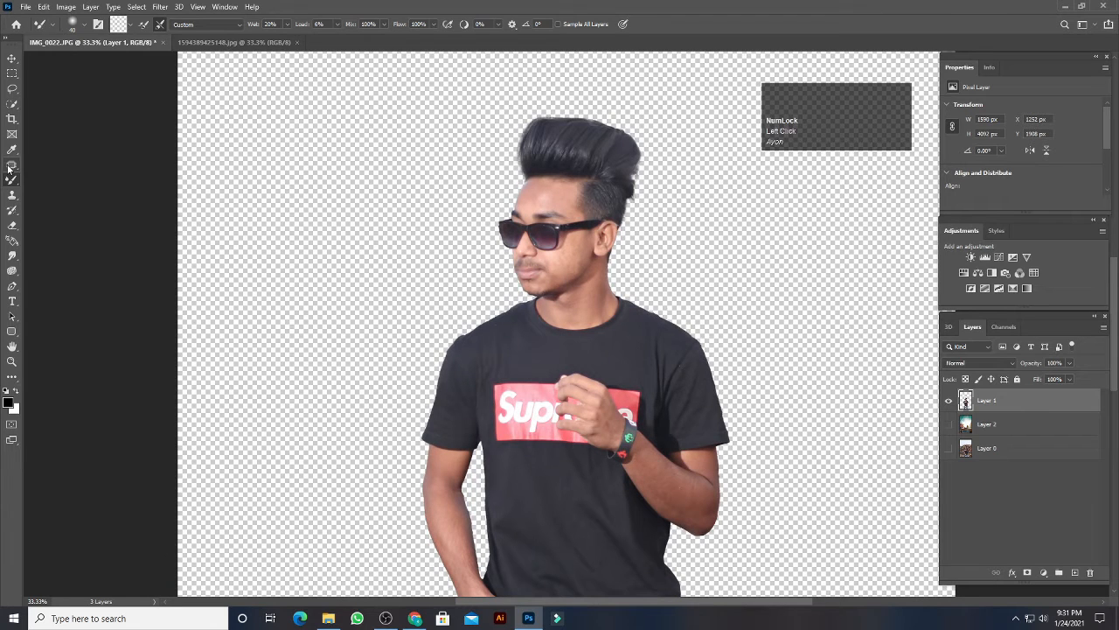
left_click(10, 166)
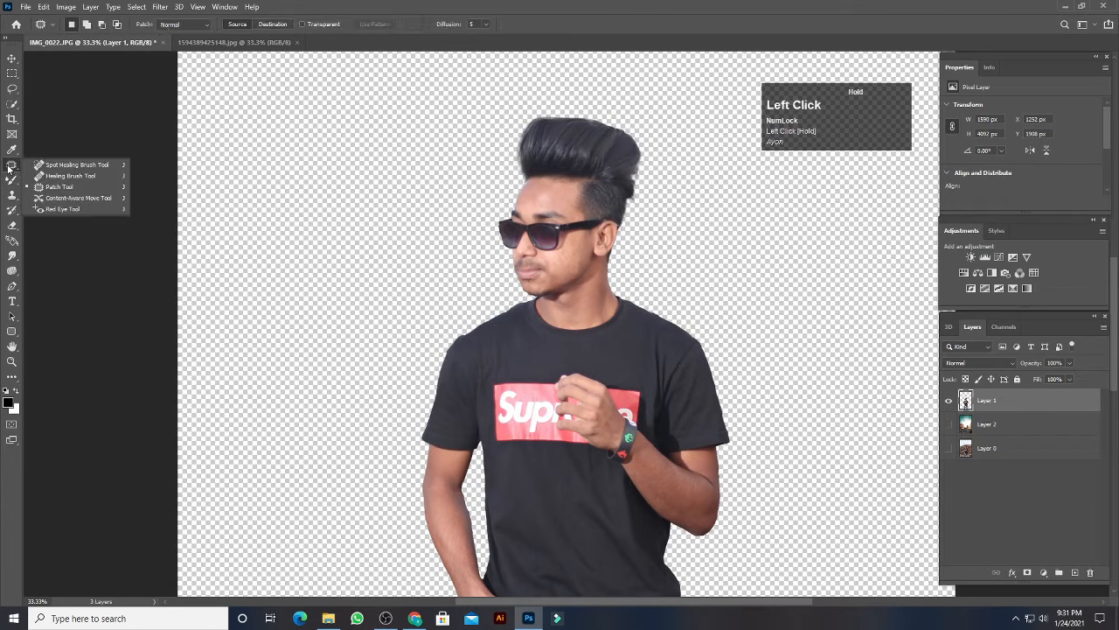
left_click(48, 188)
left_click(10, 180)
key("ctrl+plus")
key("ctrl+plus")
key("ctrl+plus")
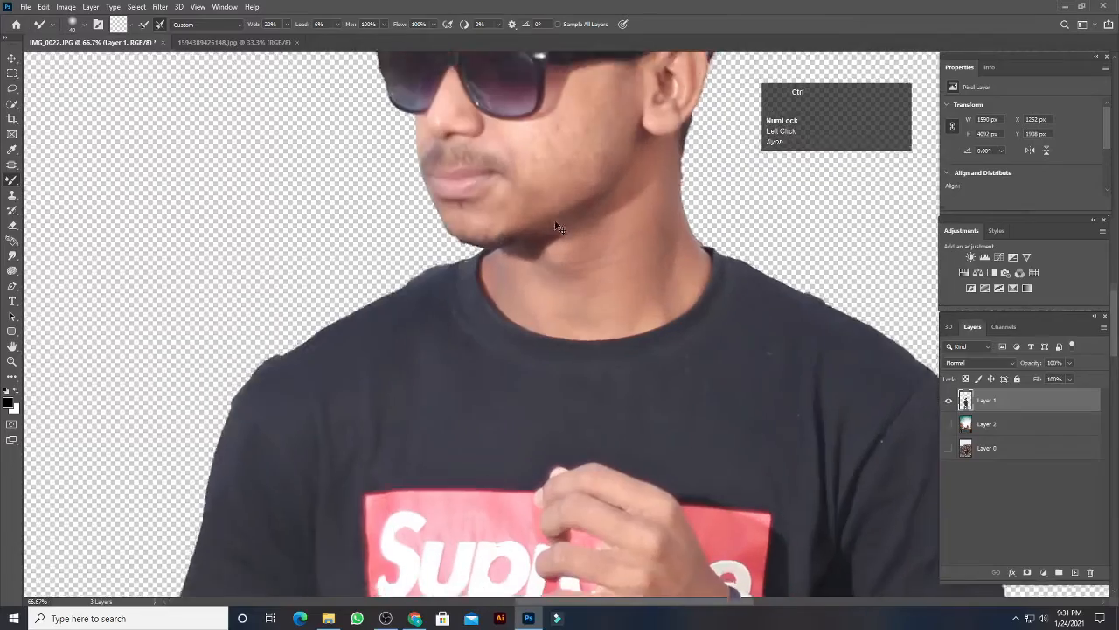
key("space")
left_click_drag(522, 221, 473, 506)
key("ctrl+plus")
key("space")
mouse_move(444, 401)
left_mouse_down()
mouse_move(565, 533)
mouse_move(655, 530)
left_mouse_up()
left_click_drag(621, 215, 579, 219)
key("bracketleft")
key("bracketleft")
key("bracketleft")
key("bracketleft")
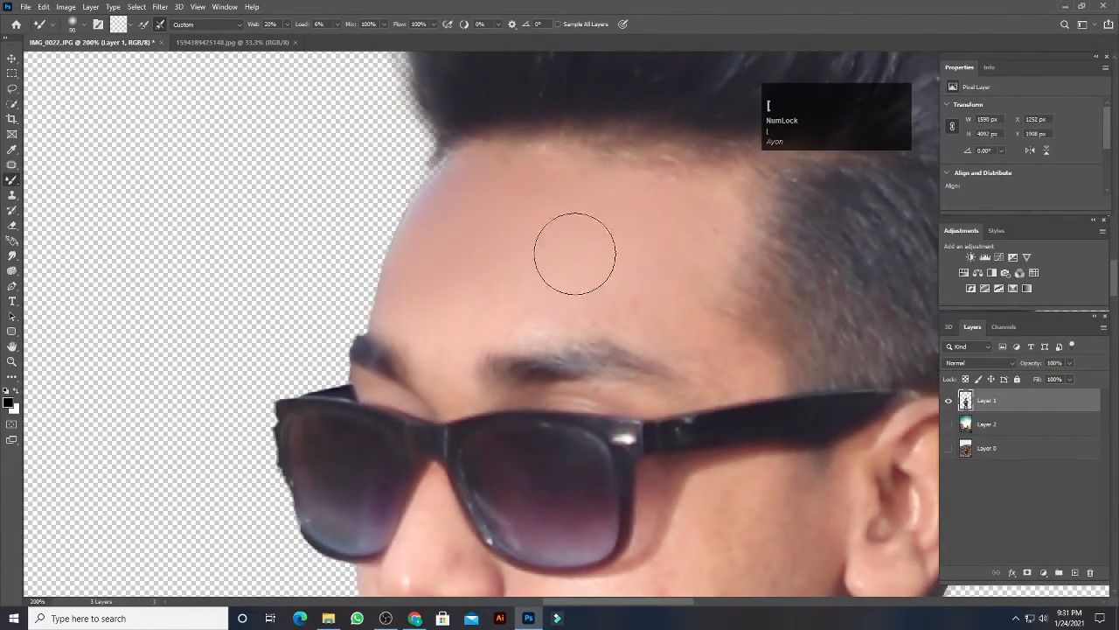
key("bracketright")
left_click_drag(550, 307, 474, 317)
key("bracketright")
key("bracketright")
Smooth the skin on the man's cheek and nose around the sunglasses with the Mixer Brush.
key("space")
left_click_drag(736, 517, 682, 335)
key("space")
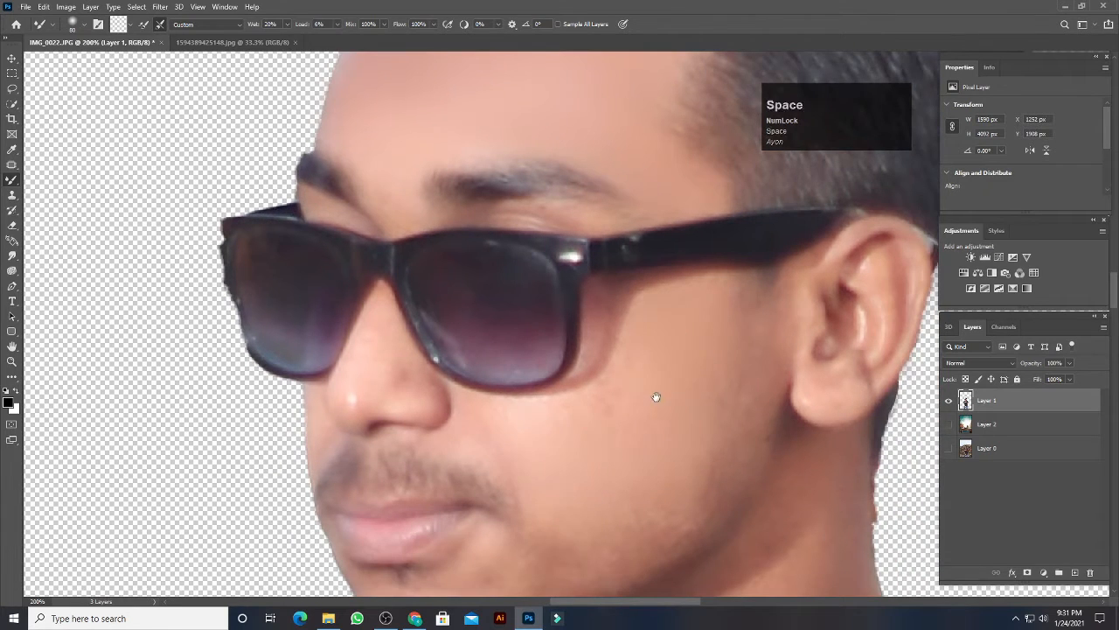
left_click_drag(656, 397, 699, 336)
left_click_drag(643, 284, 569, 343)
key("bracketleft")
key("bracketleft")
key("bracketleft")
left_click(550, 355)
key("bracketleft")
mouse_move(418, 254)
left_mouse_down()
mouse_move(459, 329)
mouse_move(401, 324)
left_mouse_up()
Blend the skin of the lower cheek, jaw and chin with larger and smaller Mixer Brush sizes.
key("space")
mouse_move(615, 367)
left_mouse_down()
mouse_move(522, 320)
mouse_move(545, 292)
left_mouse_up()
key("bracketright")
key("bracketright")
key("bracketright")
key("bracketright")
key("bracketright")
left_click_drag(549, 402, 537, 405)
key("[")
key("[")
key("[")
key("[")
mouse_move(404, 463)
left_mouse_down()
mouse_move(461, 469)
mouse_move(348, 521)
left_mouse_up()
Smooth the man's neck from below the ear down to the shirt collar with the Mixer Brush.
mouse_move(700, 215)
left_mouse_down()
mouse_move(706, 222)
mouse_move(678, 240)
left_mouse_up()
left_click_drag(612, 481, 635, 171)
key("]")
key("]")
key("]")
mouse_move(385, 342)
left_mouse_down()
mouse_move(447, 290)
mouse_move(700, 237)
mouse_move(512, 280)
mouse_move(540, 413)
mouse_move(526, 564)
left_mouse_up()
key("[")
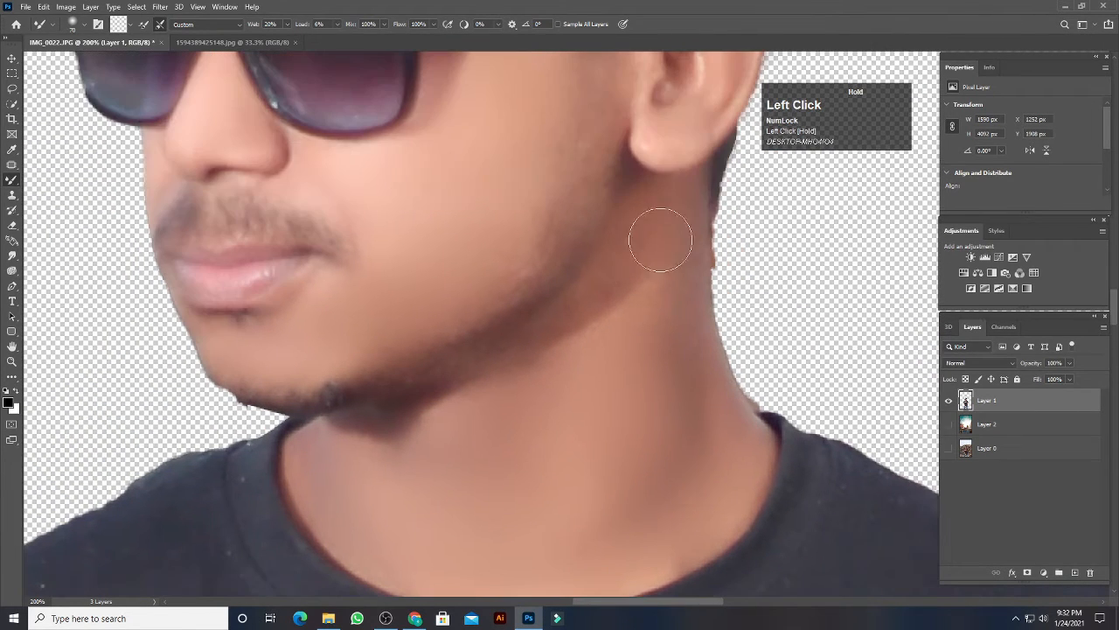
left_click_drag(659, 239, 572, 342)
key("ctrl+minus")
key("ctrl+minus")
left_click_drag(592, 453, 576, 303)
key("ctrl+z")
scroll(577, 310, "up", 2)
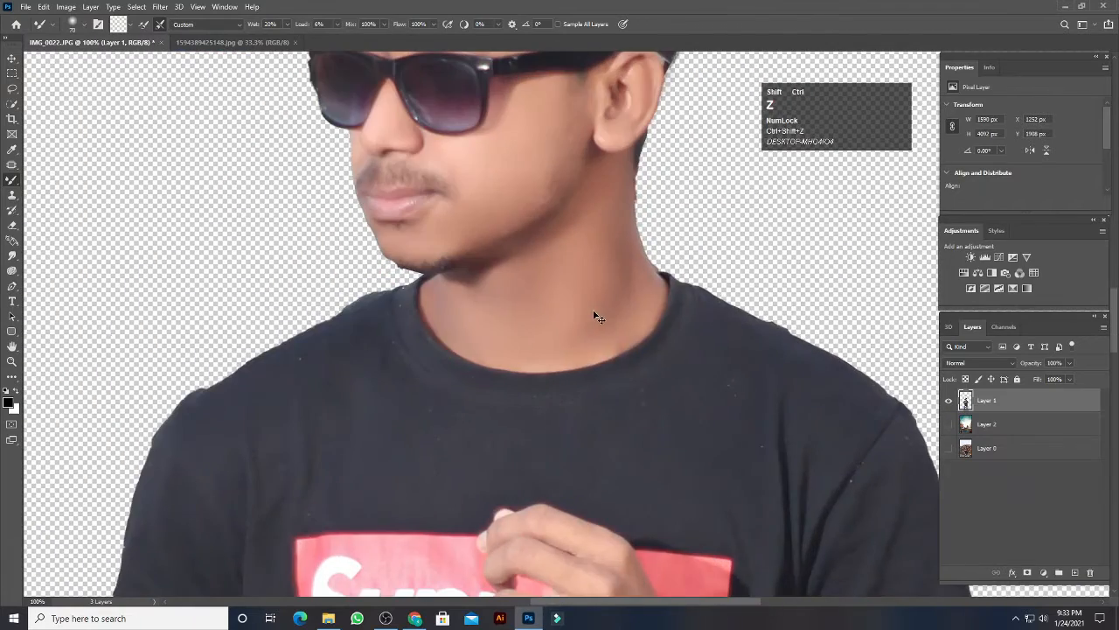
left_click(661, 343)
Smooth the skin on the back and fingers of the raised hand, up to the wristband.
left_click_drag(597, 533, 547, 70)
key("[")
key("[")
key("[")
scroll(548, 379, "down", 1)
key("]")
key("]")
mouse_move(556, 446)
left_mouse_down()
mouse_move(465, 355)
mouse_move(512, 320)
mouse_move(396, 301)
left_mouse_up()
left_click_drag(570, 384, 495, 319)
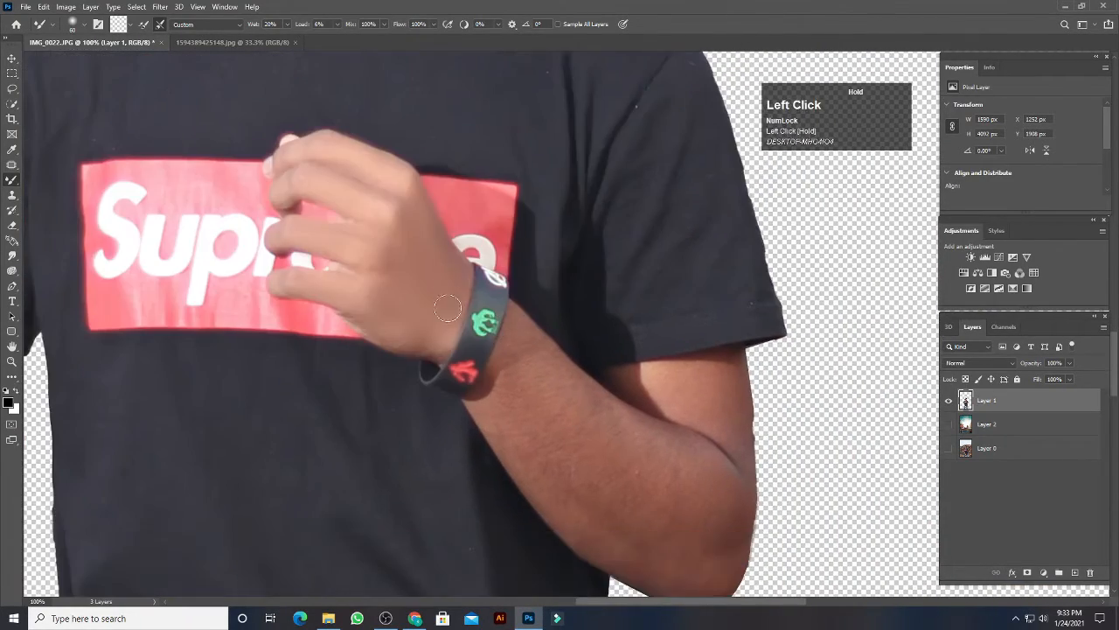
Smooth the forearm skin of the raised arm beside the wristband with resized Mixer Brush strokes.
key("]")
key("]")
key("]")
key("]")
key("]")
left_click(525, 400)
scroll(525, 400, "up", 1)
key("[")
key("[")
mouse_move(525, 400)
left_mouse_down()
mouse_move(412, 254)
mouse_move(532, 298)
mouse_move(390, 268)
mouse_move(348, 295)
left_mouse_up()
key("[")
key("[")
left_click_drag(379, 233, 344, 148)
left_click_drag(598, 521, 564, 447)
Blend the rough skin on the lower forearm and elbow of the raised arm with a larger Mixer Brush.
key("]")
key("]")
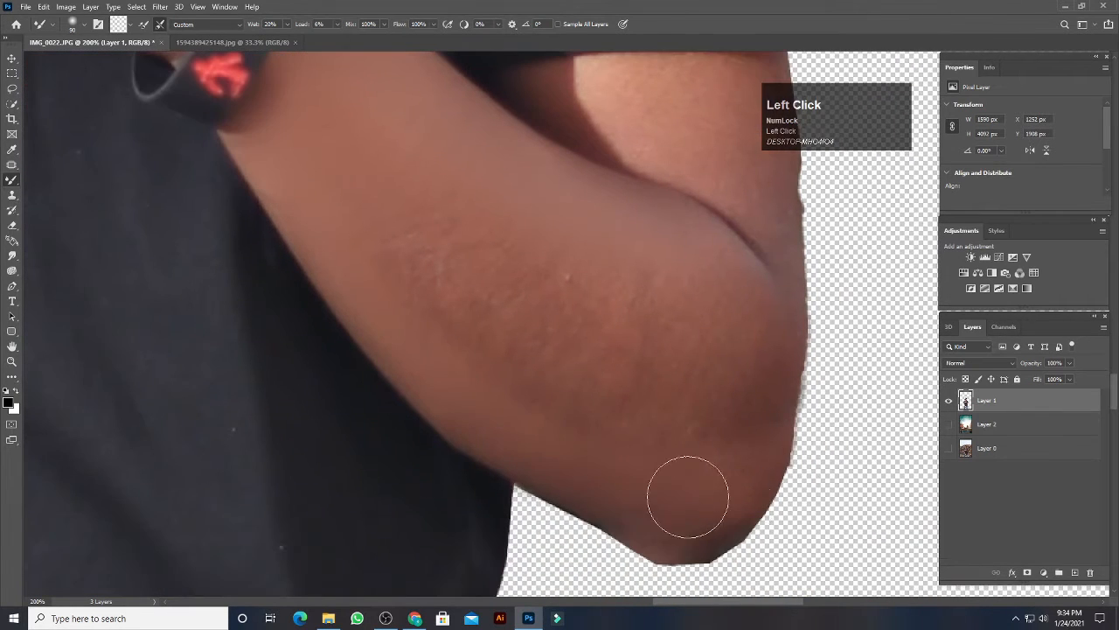
left_click_drag(688, 495, 709, 470)
left_click_drag(721, 306, 794, 403)
mouse_move(794, 403)
left_mouse_down()
mouse_move(546, 361)
mouse_move(504, 331)
left_mouse_up()
mouse_move(607, 394)
left_mouse_down()
mouse_move(580, 340)
mouse_move(561, 333)
left_mouse_up()
left_click_drag(752, 380, 452, 358)
left_click_drag(618, 195, 491, 303)
Smooth the upper part of the lowered arm, around the elbow, with the Mixer Brush.
key("[")
key("[")
mouse_move(492, 303)
left_mouse_down()
mouse_move(552, 243)
mouse_move(648, 308)
mouse_move(515, 248)
left_mouse_up()
mouse_move(514, 247)
left_mouse_down()
mouse_move(490, 382)
mouse_move(612, 559)
left_mouse_up()
key("]")
key("]")
left_click_drag(335, 187, 351, 301)
mouse_move(407, 223)
left_mouse_down()
mouse_move(501, 213)
mouse_move(368, 288)
mouse_move(467, 342)
left_mouse_up()
key("[")
left_click_drag(432, 461, 445, 225)
left_click_drag(428, 322, 436, 270)
left_click_drag(504, 261, 524, 375)
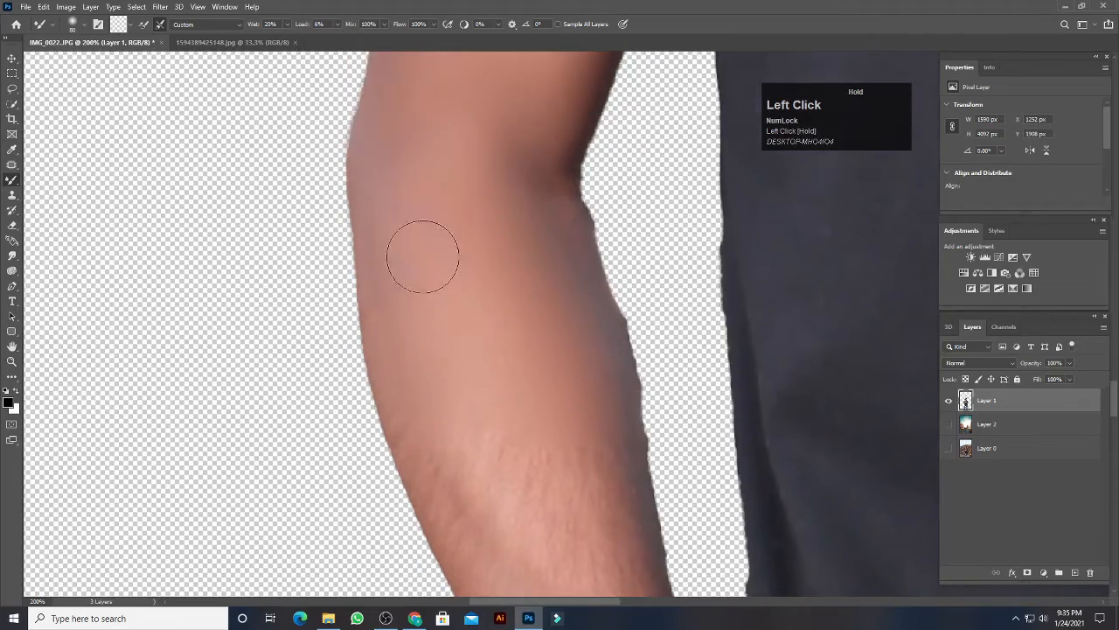
Smooth the lowered arm's forearm toward the wrist with a larger Mixer Brush.
key("ctrl+minus")
left_click_drag(422, 258, 574, 394)
key("ctrl+plus")
key("]")
mouse_move(461, 391)
left_mouse_down()
mouse_move(460, 317)
mouse_move(525, 344)
left_mouse_up()
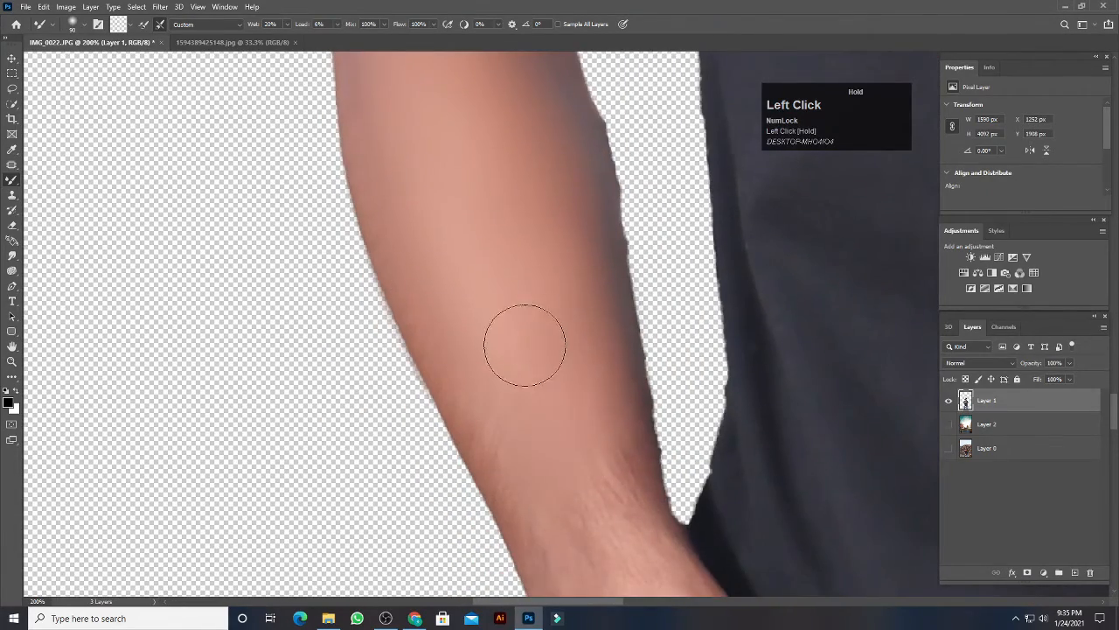
left_click_drag(569, 507, 549, 395)
Blend the remaining skin on the lowered arm's wrist and the hand in the pocket.
key("[")
key("[")
key("[")
mouse_move(443, 267)
left_mouse_down()
mouse_move(433, 252)
mouse_move(494, 329)
left_mouse_up()
left_click_drag(494, 329, 477, 232)
key("]")
mouse_move(550, 334)
left_mouse_down()
mouse_move(595, 342)
mouse_move(563, 435)
left_mouse_up()
mouse_move(624, 441)
left_mouse_down()
mouse_move(597, 348)
mouse_move(743, 381)
left_mouse_up()
mouse_move(547, 402)
left_mouse_down()
mouse_move(519, 320)
mouse_move(671, 351)
left_mouse_up()
mouse_move(532, 335)
left_mouse_down()
mouse_move(524, 252)
mouse_move(732, 342)
mouse_move(755, 465)
left_mouse_up()
left_click_drag(473, 114, 557, 577)
left_click(538, 209)
Erase the jagged inner edge of the lowered arm with the Eraser, along the gap beside the shirt.
left_click(11, 224)
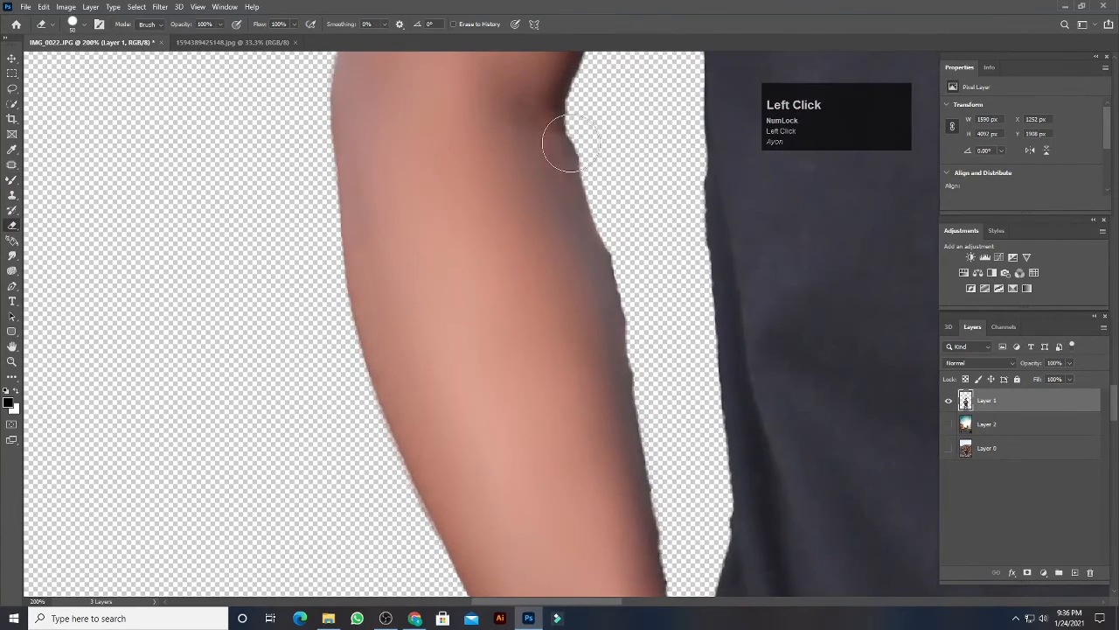
left_click_drag(596, 123, 606, 152)
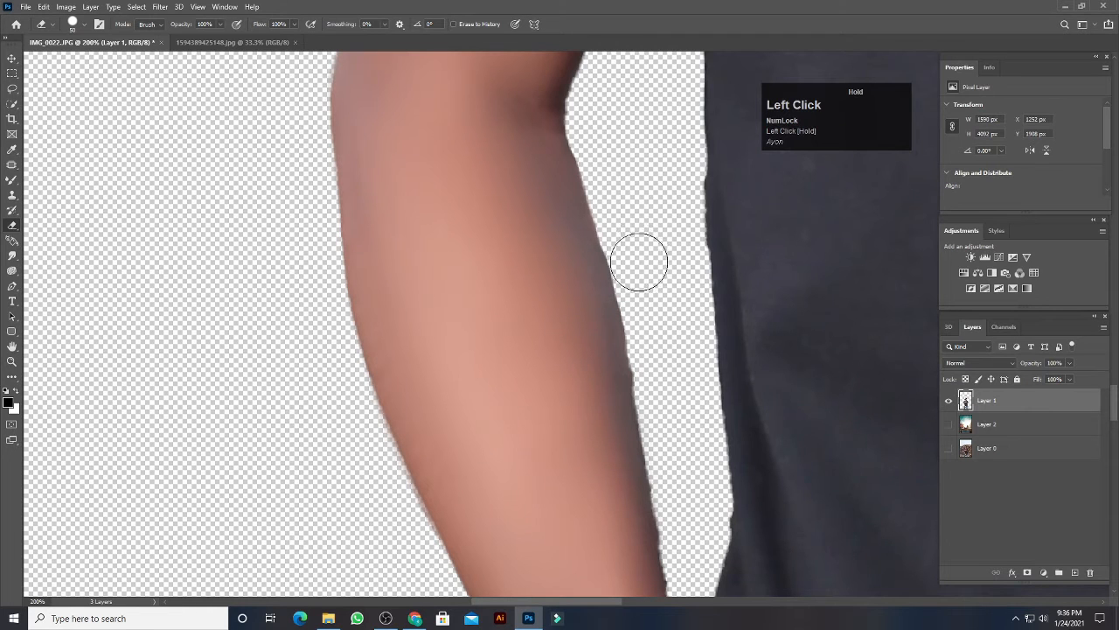
key("space")
left_click_drag(656, 370, 600, 272)
left_click(585, 206)
left_click_drag(586, 206, 600, 288)
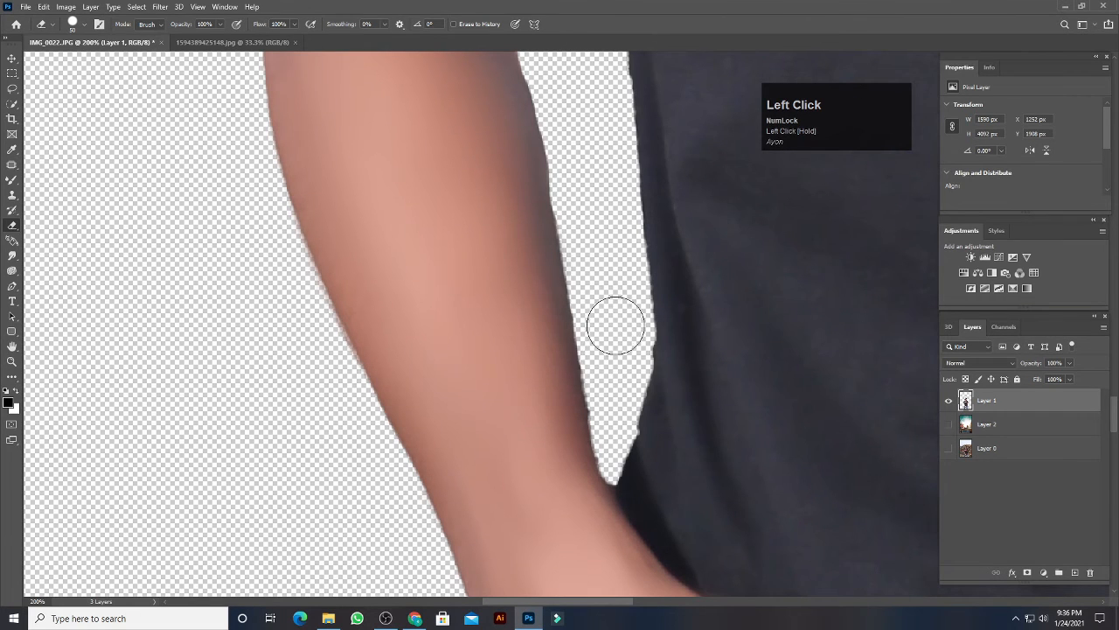
Show the blurred background on Layer 2 behind the man and delete Layer 0.
scroll(631, 323, "down", 7)
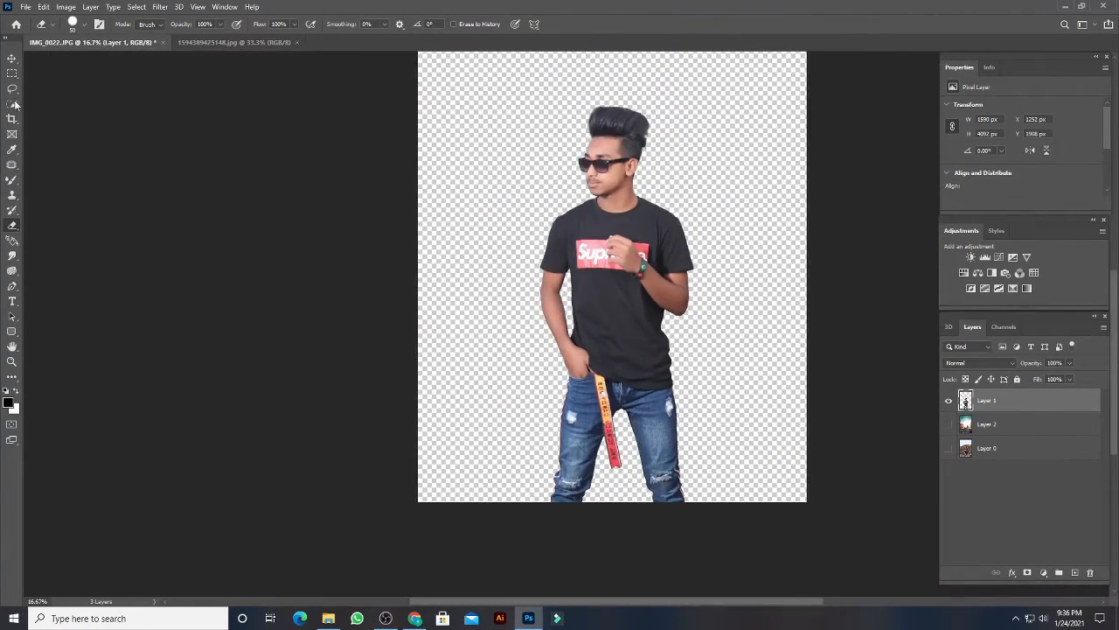
left_click(11, 58)
left_click(949, 424)
left_click(348, 340, "ctrl")
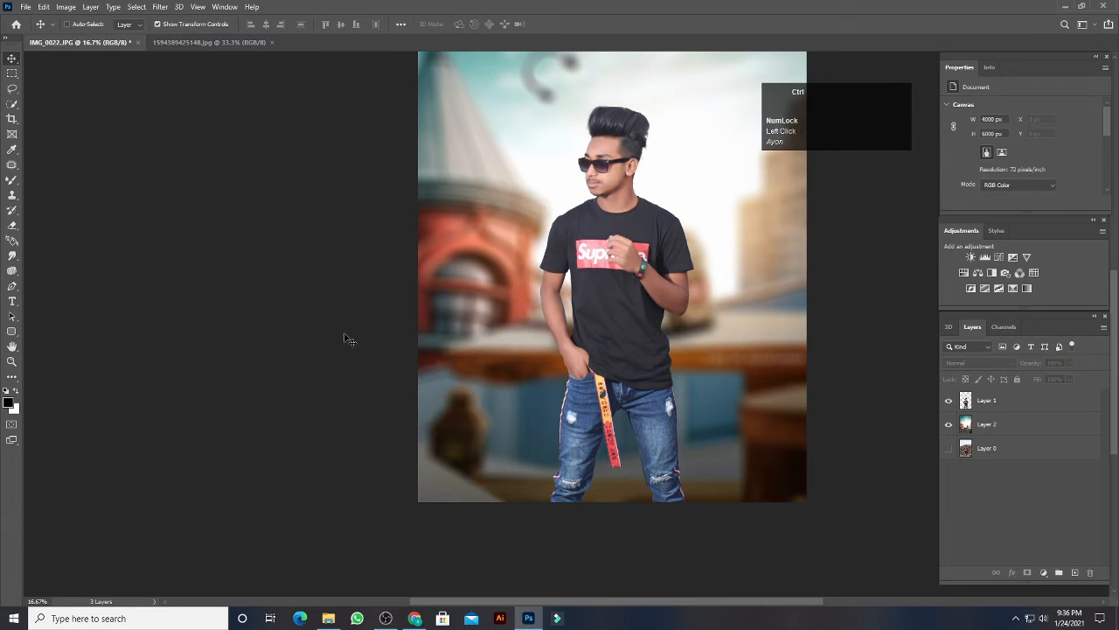
key("ctrl+minus")
left_click_drag(987, 441, 1090, 573)
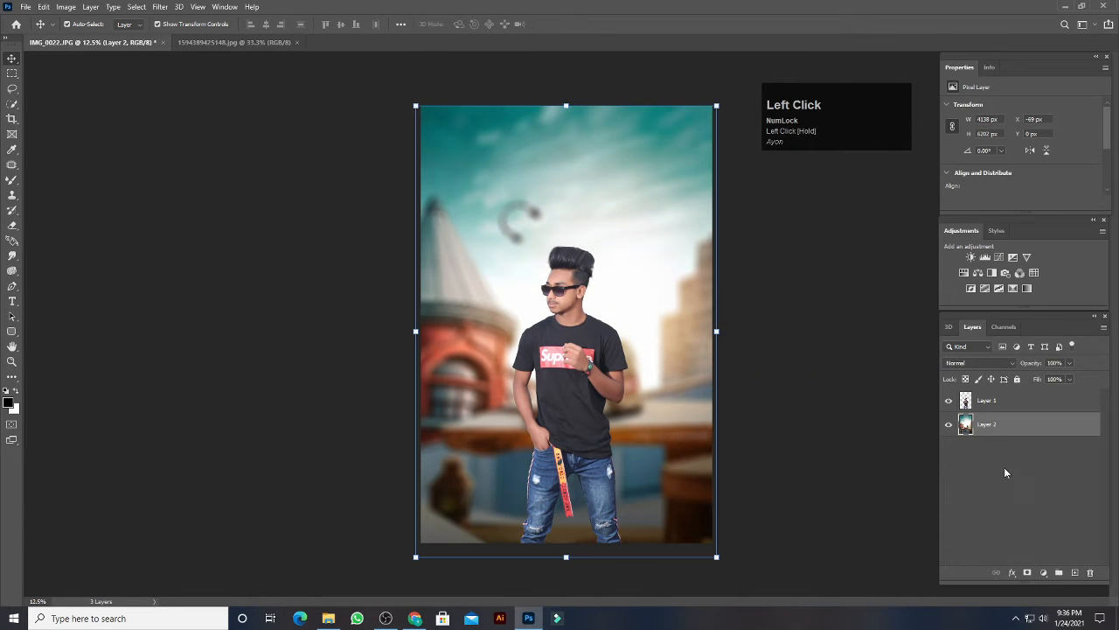
Merge the visible man and background layers into a single layer.
mouse_move(666, 357)
left_mouse_down()
mouse_move(661, 348)
mouse_move(674, 358)
left_mouse_up()
right_click(1003, 424)
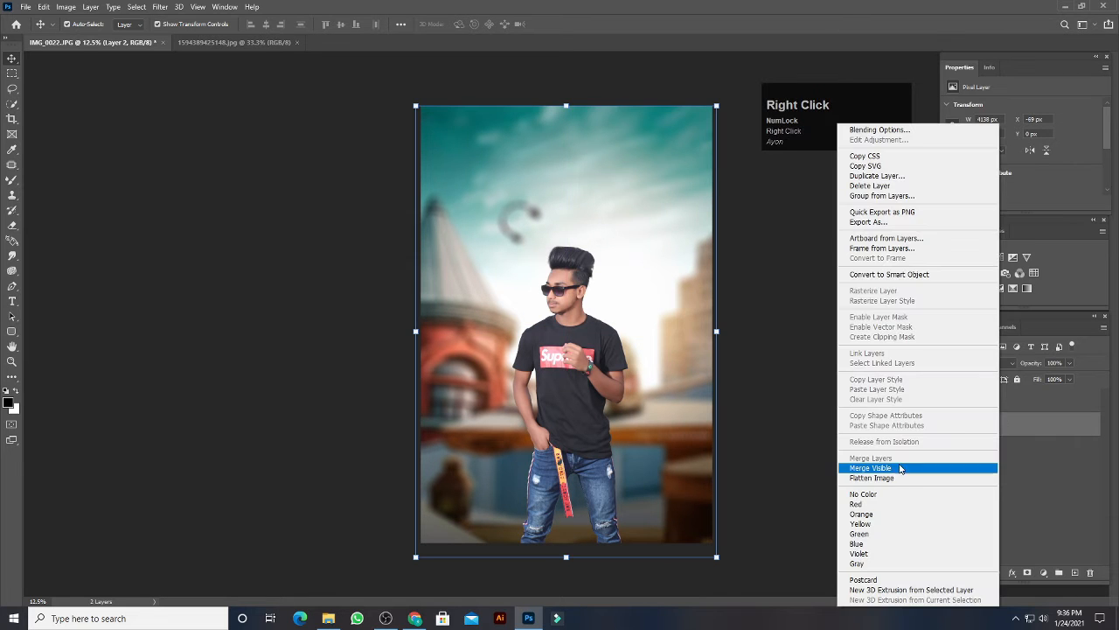
left_click(892, 469)
Open the Camera Raw Filter on the merged layer and load the saved preset with Highlights +47, Shadows +100 and Blacks -54.
left_click(160, 7)
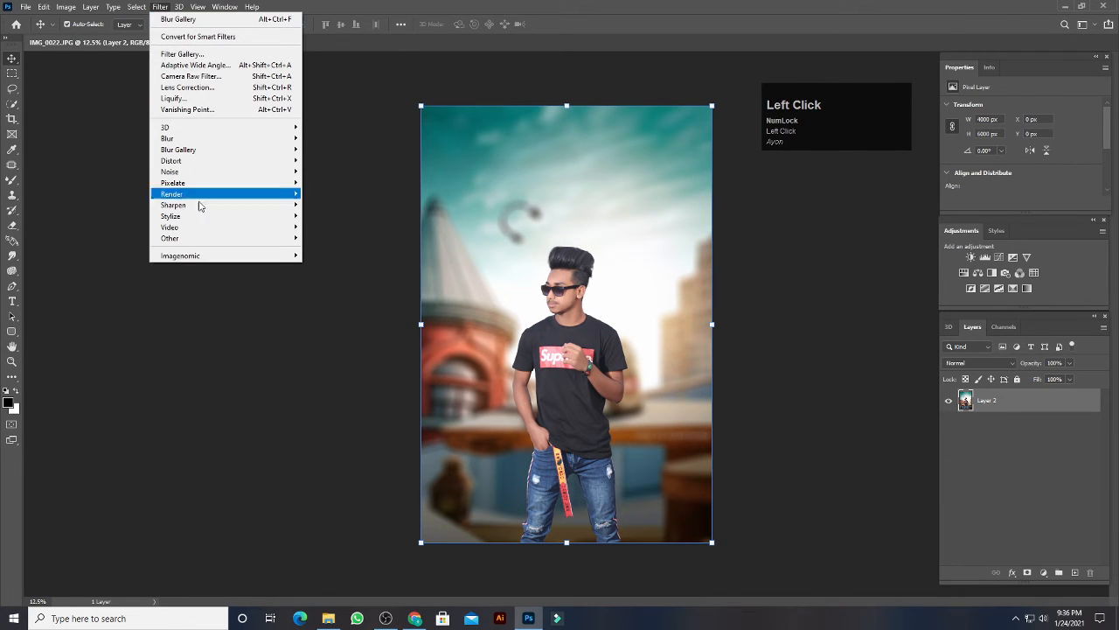
mouse_move(198, 252)
left_click(190, 76)
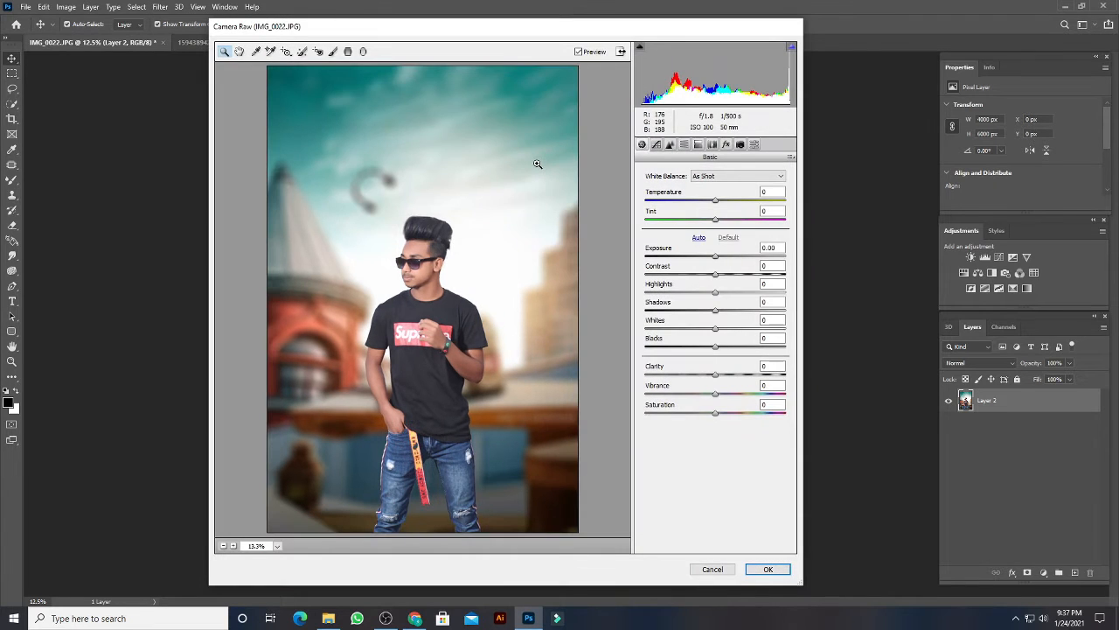
left_click(793, 158)
left_click(843, 271)
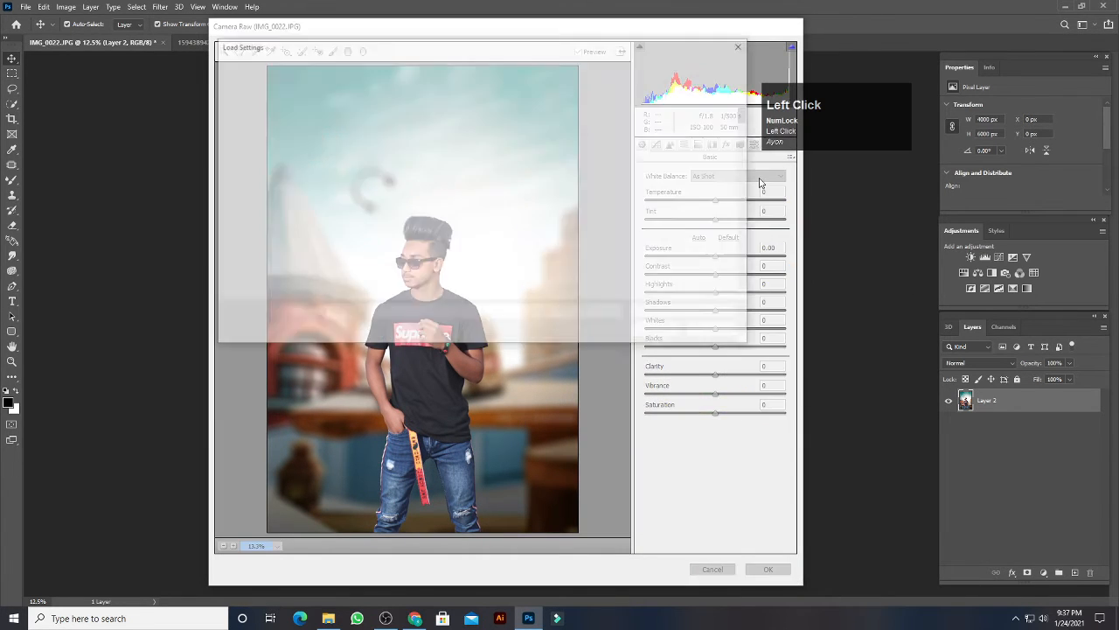
scroll(372, 214, "down", 5)
double_click(372, 215)
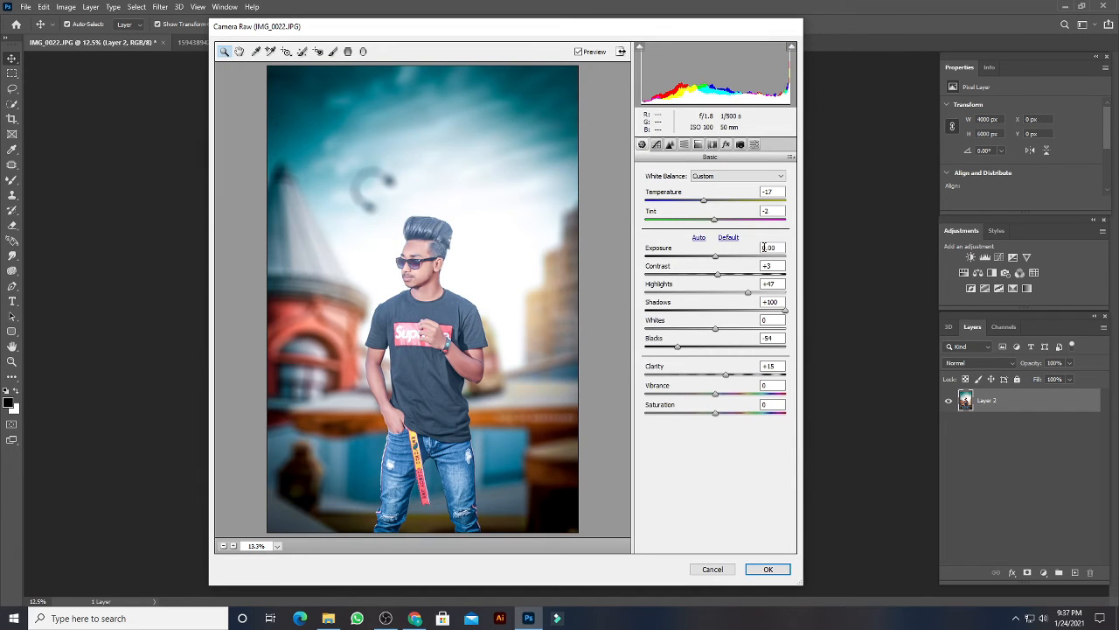
Set the preset's Temperature, Tint and Post Crop Vignetting Amount to 0 and apply the Camera Raw adjustment.
left_click(776, 192)
type("0")
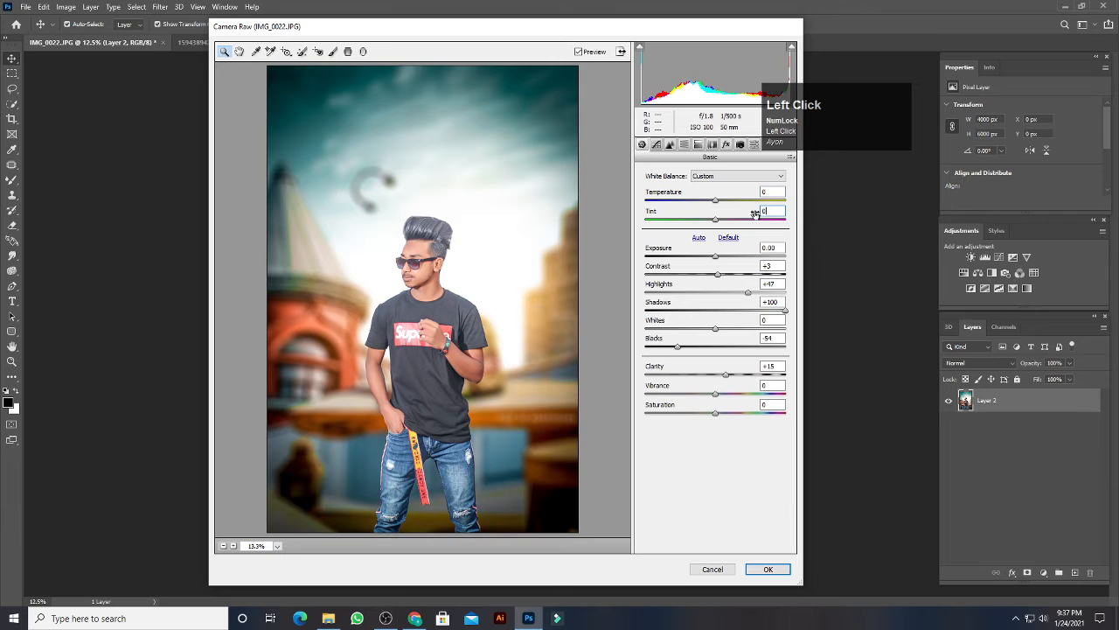
left_click(743, 145)
left_click(727, 145)
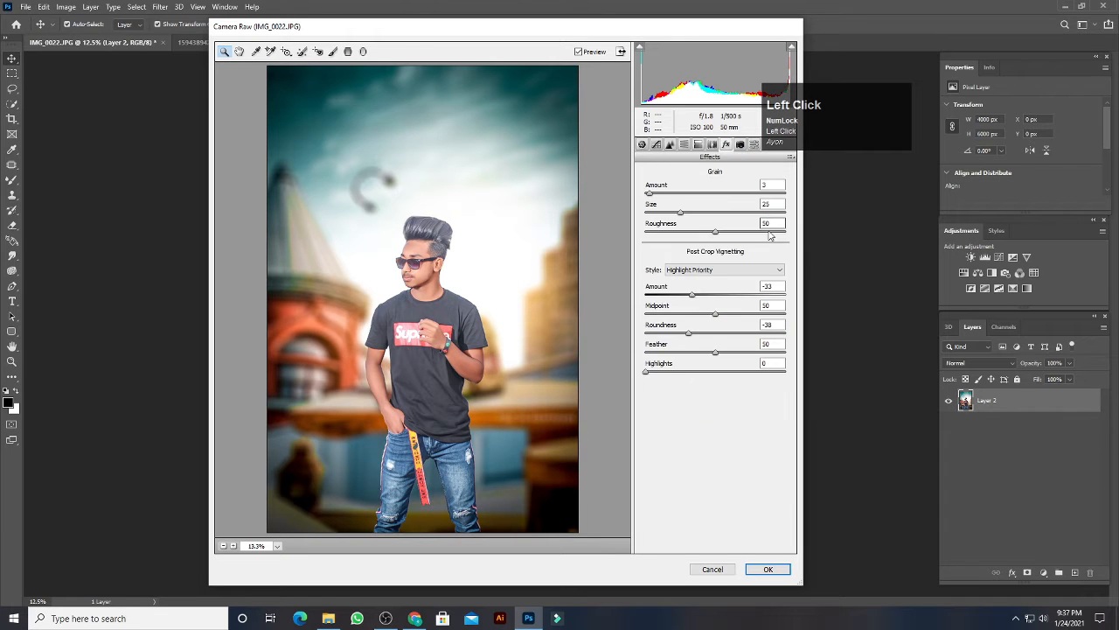
left_click(772, 287)
type("0")
left_click(771, 571)
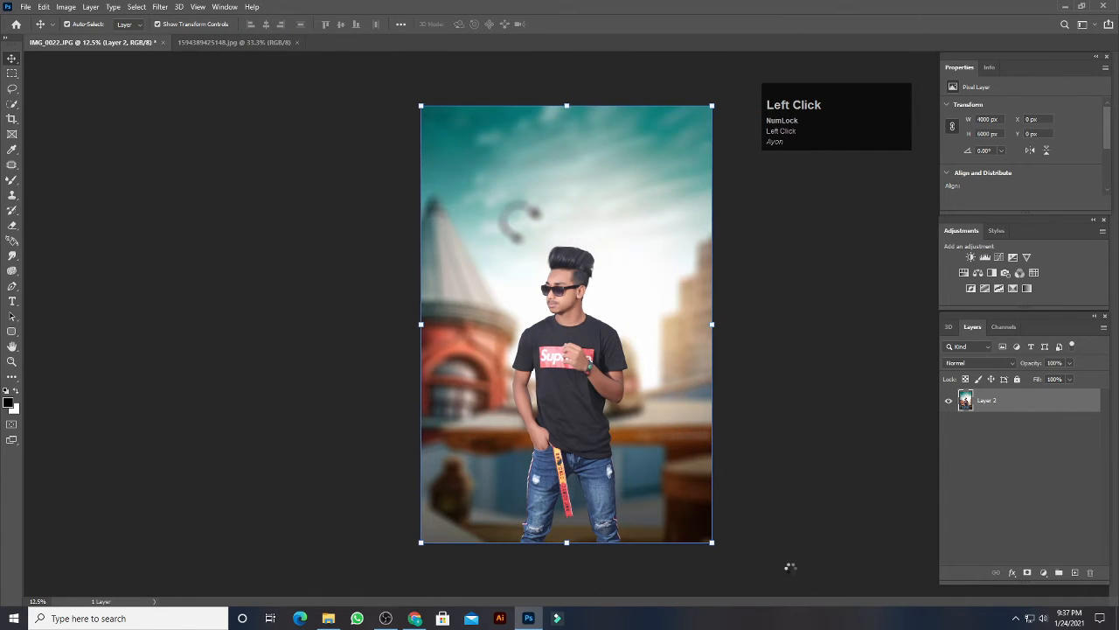
Open the Camera Raw Filter on Layer 2 and load the Pakka Editz Yellow settings file.
left_click(160, 7)
left_click(476, 196)
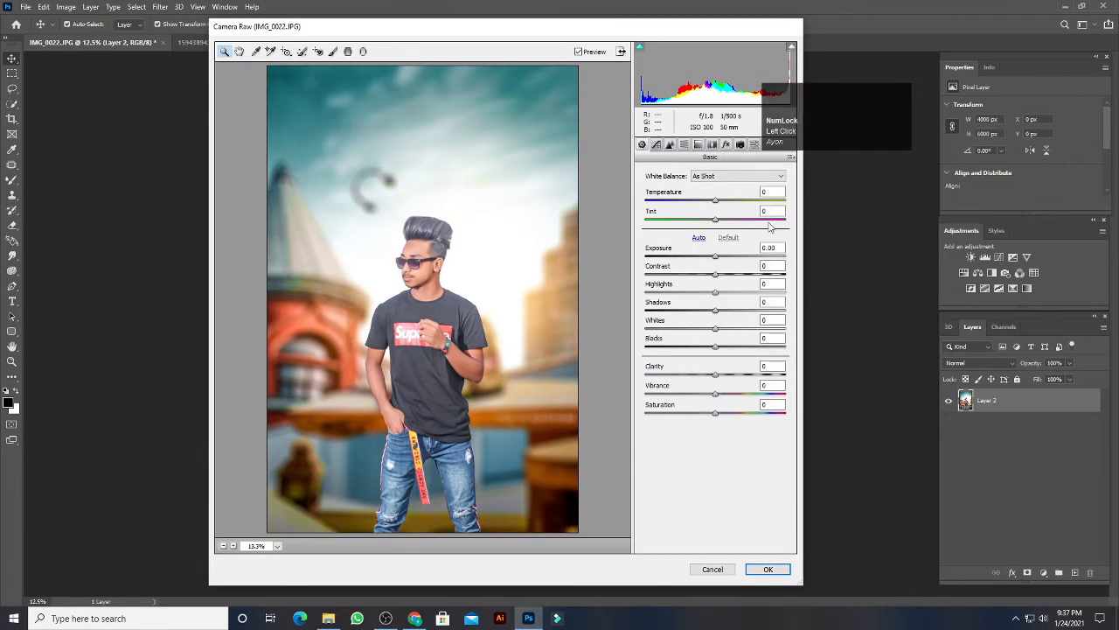
left_click(779, 142)
left_click(830, 265)
scroll(503, 211, "down", 2)
scroll(503, 210, "down", 5)
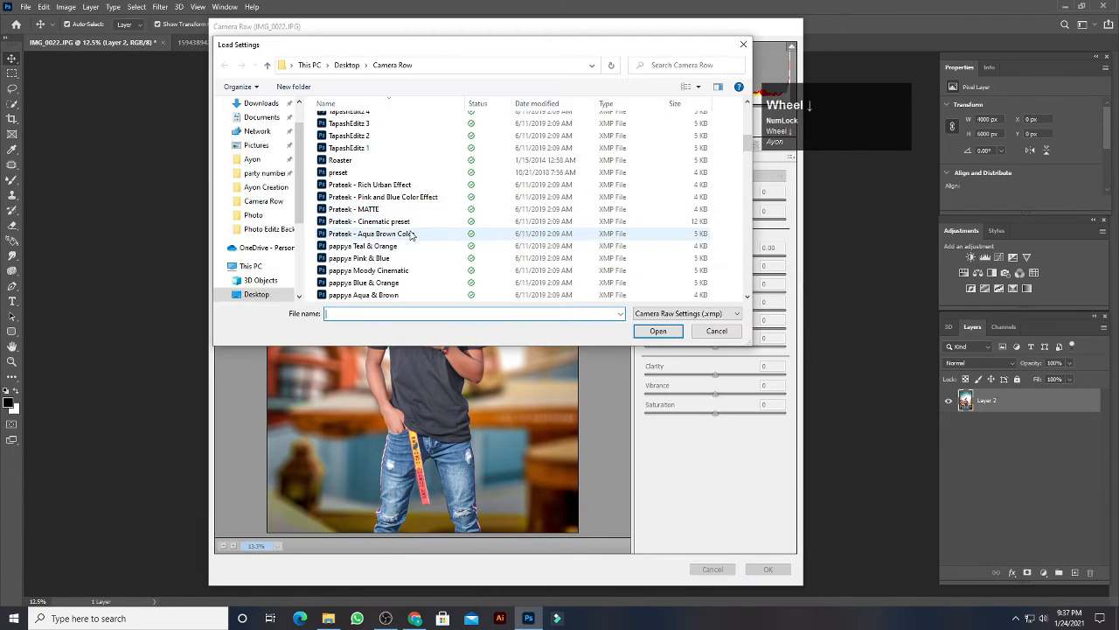
double_click(374, 269)
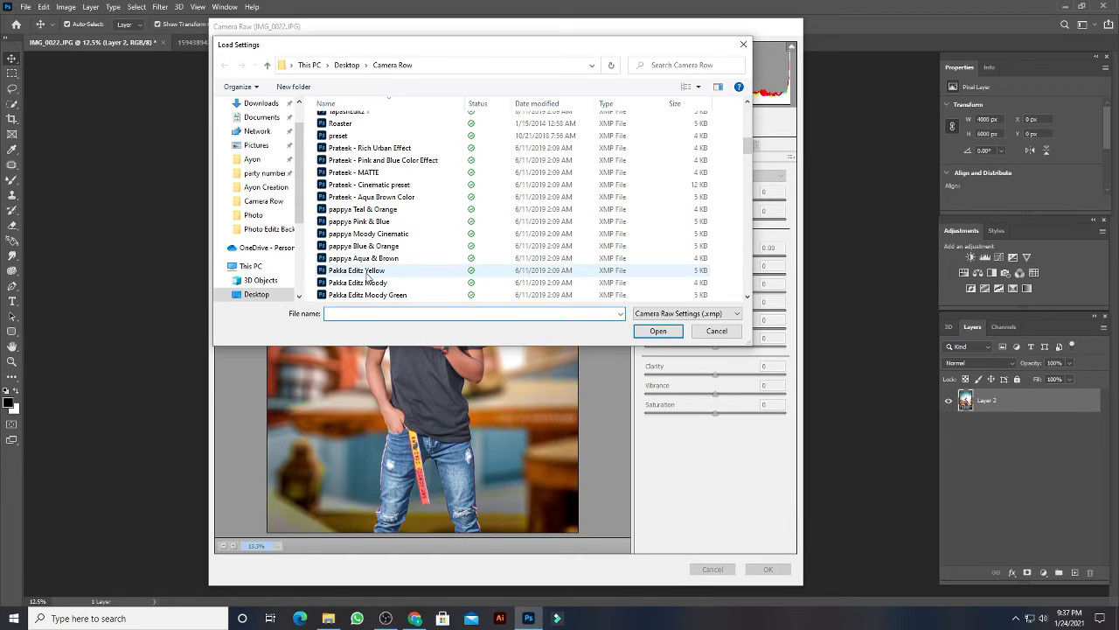
Load the Pakka Editz Green settings in its place and lower Contrast to about -10.
left_click(790, 157)
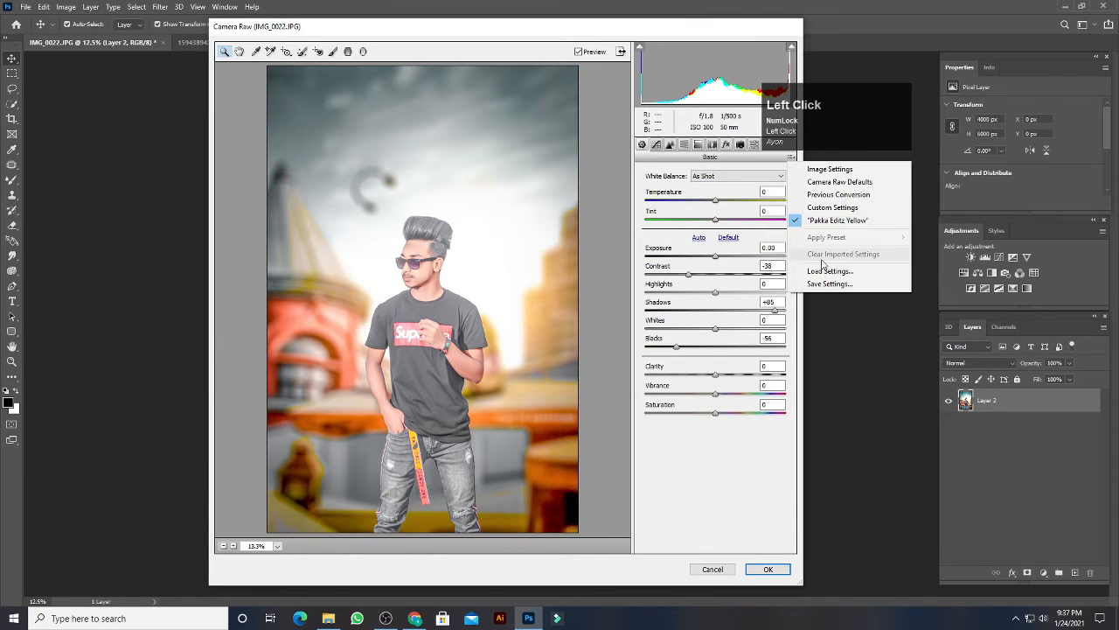
left_click(831, 263)
scroll(427, 229, "down", 5)
scroll(427, 229, "down", 3)
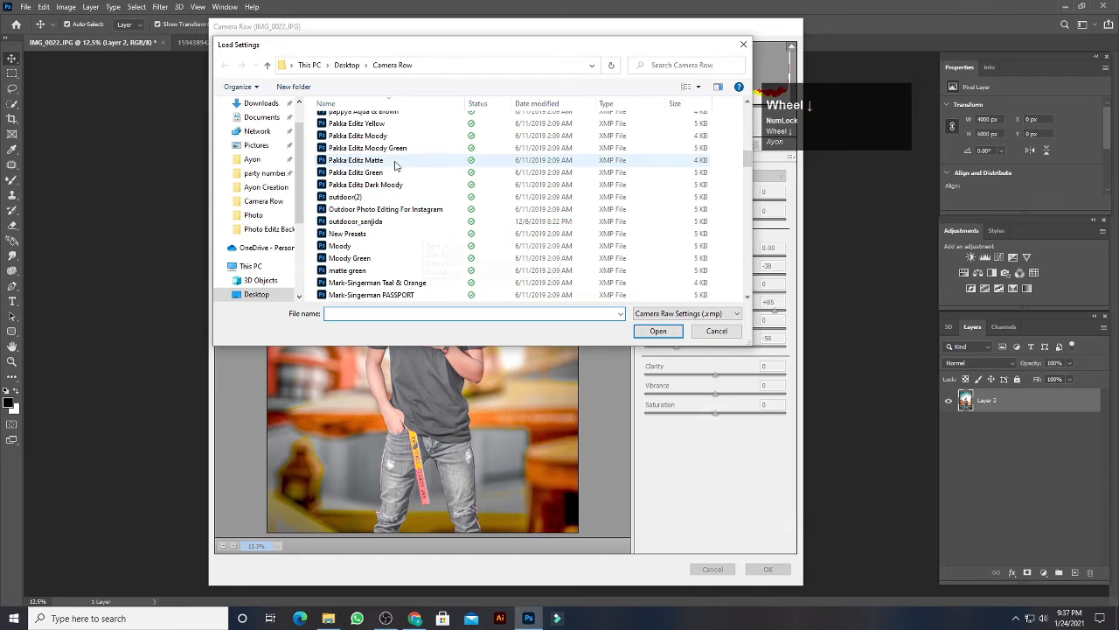
double_click(391, 171)
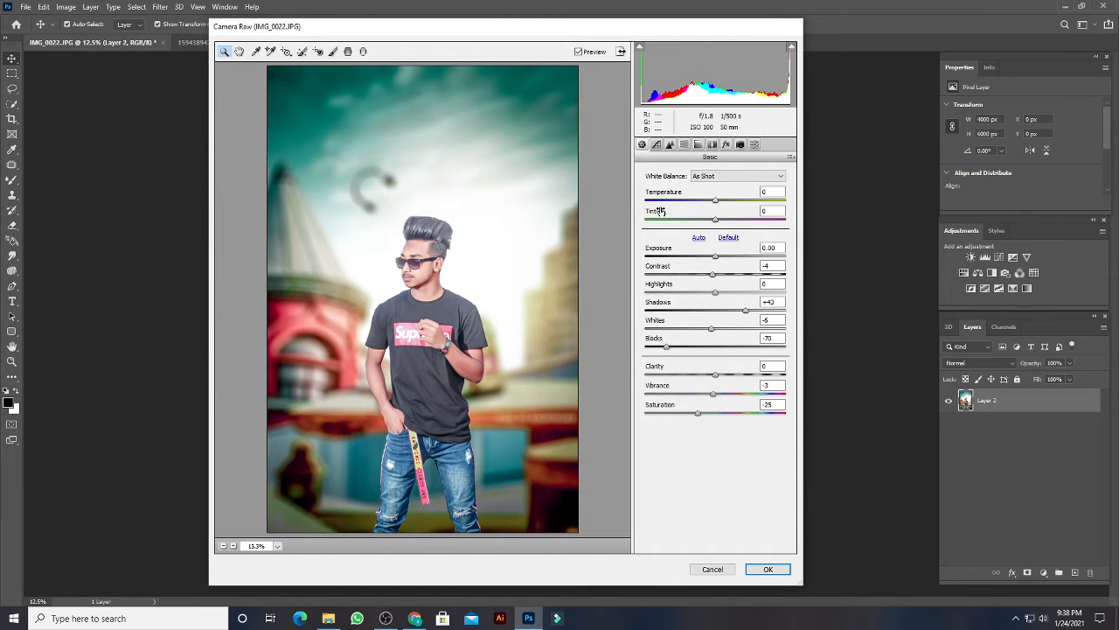
left_click(713, 272)
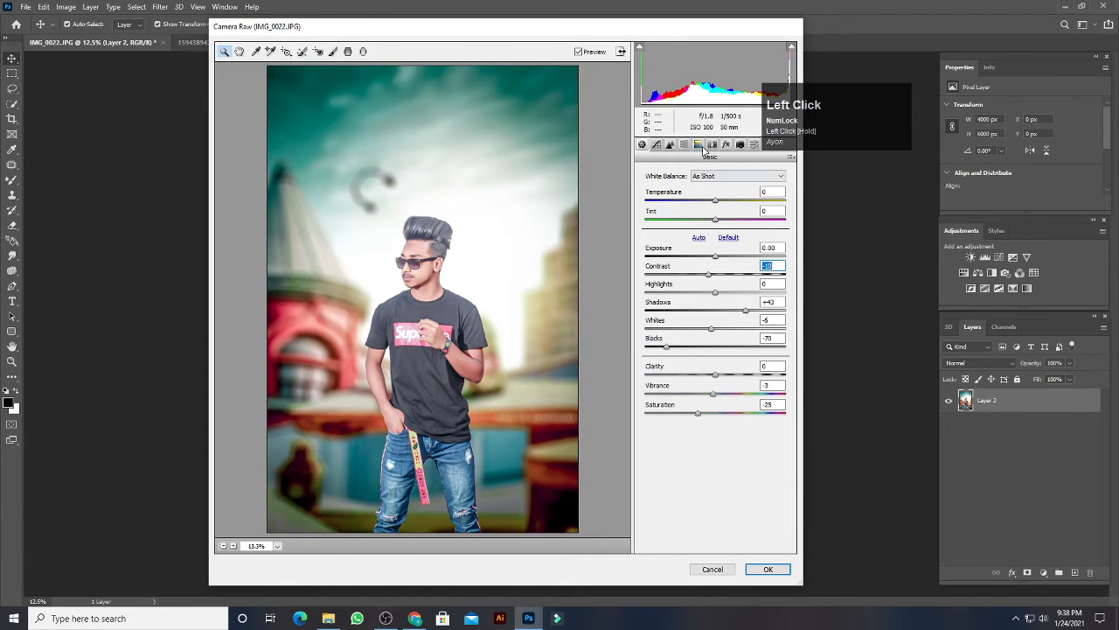
Raise the HSL Luminance of Reds to about +28.
left_click(726, 144)
left_click(670, 145)
left_click(684, 144)
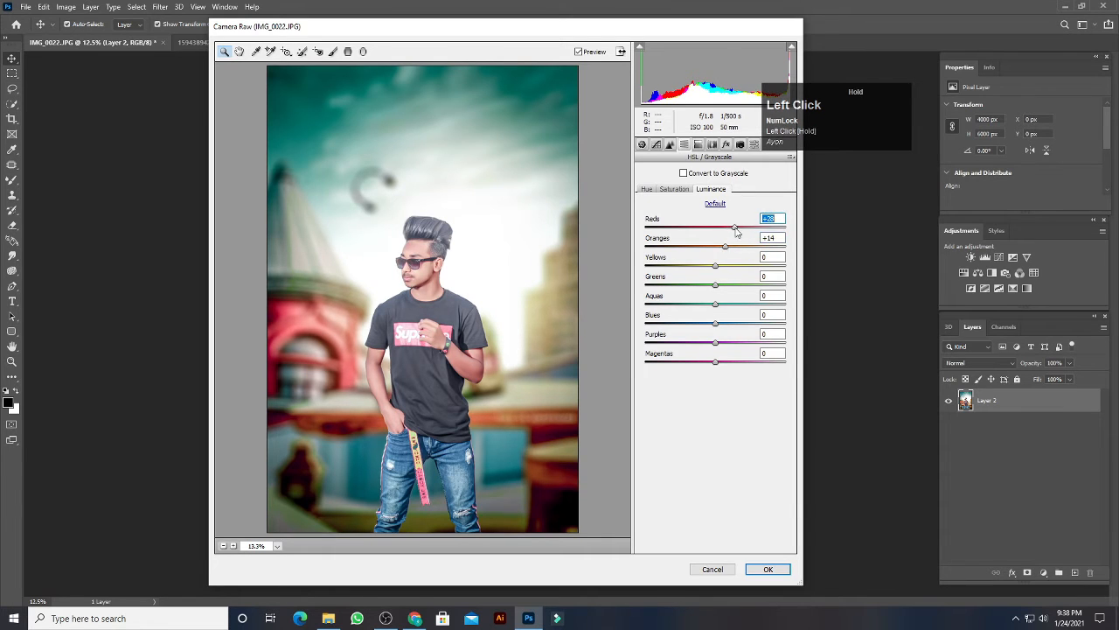
Set the HSL Saturation of Blues to +60 and Yellows to +33, and slightly lower Oranges.
left_click(675, 189)
mouse_move(750, 324)
left_mouse_down()
mouse_move(722, 325)
mouse_move(763, 325)
left_mouse_up()
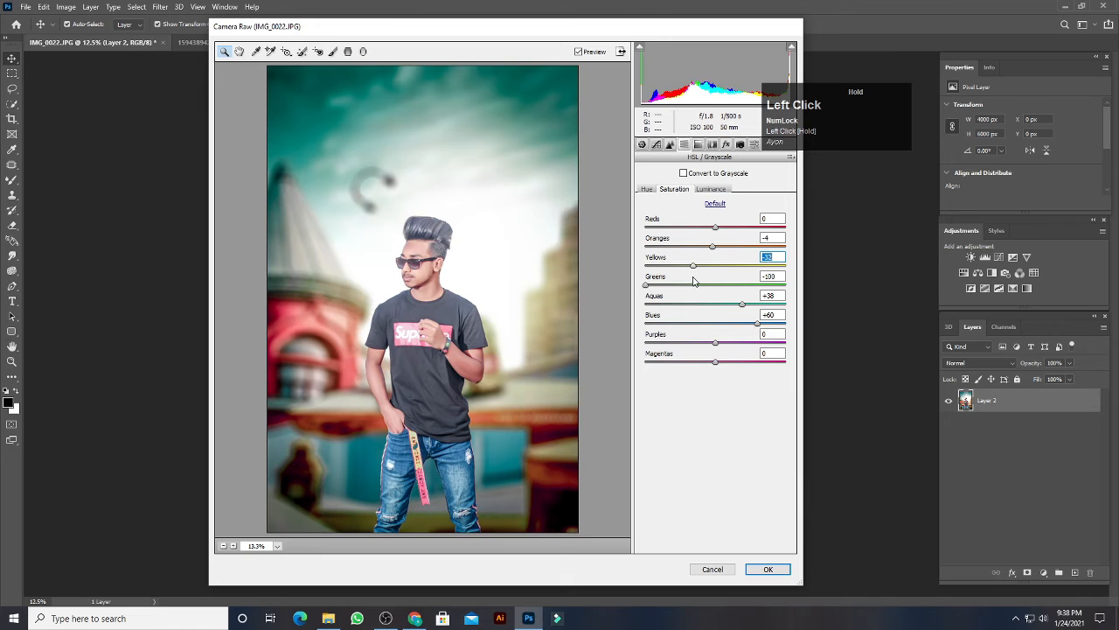
left_click_drag(782, 276, 691, 251)
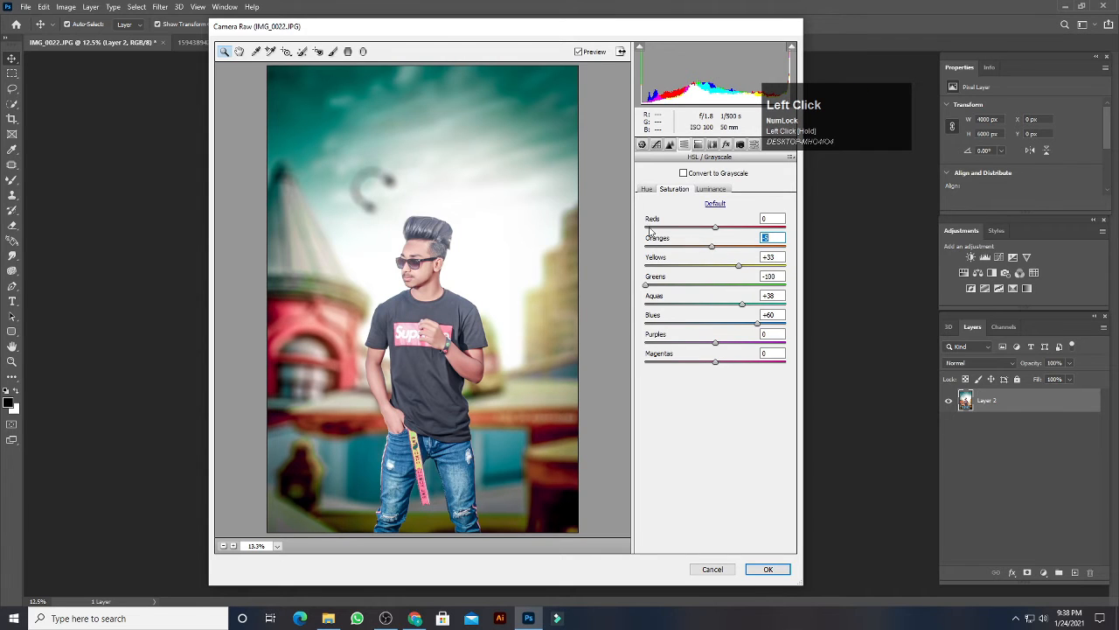
Set the HSL Hue of Reds to -100 and Blues to -3, and adjust the Aquas hue.
left_click(647, 189)
left_click_drag(687, 230, 787, 233)
left_click_drag(575, 248, 613, 243)
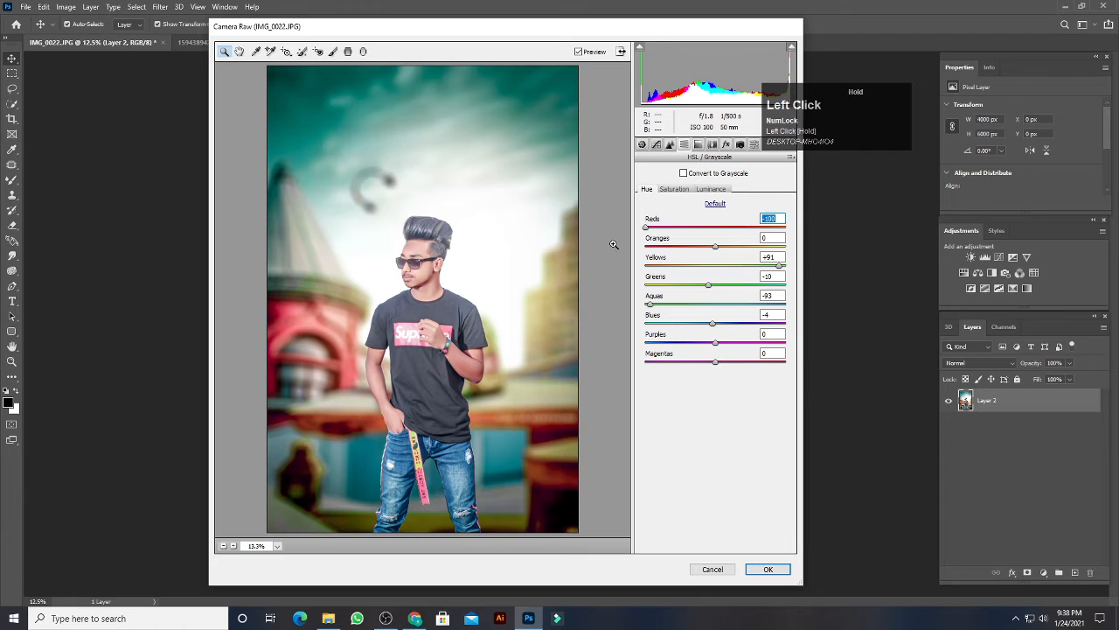
left_click_drag(704, 323, 631, 312)
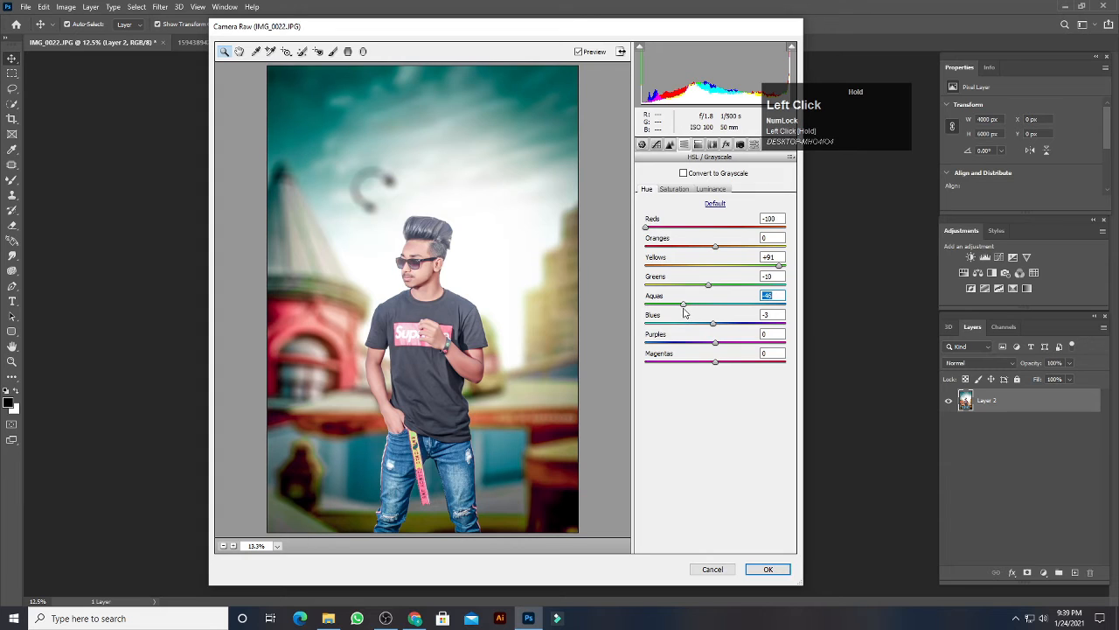
On the point tone curve, move the black point to input 9 for the Red channel and input 4 for the Green channel.
left_click(656, 144)
left_click(699, 208)
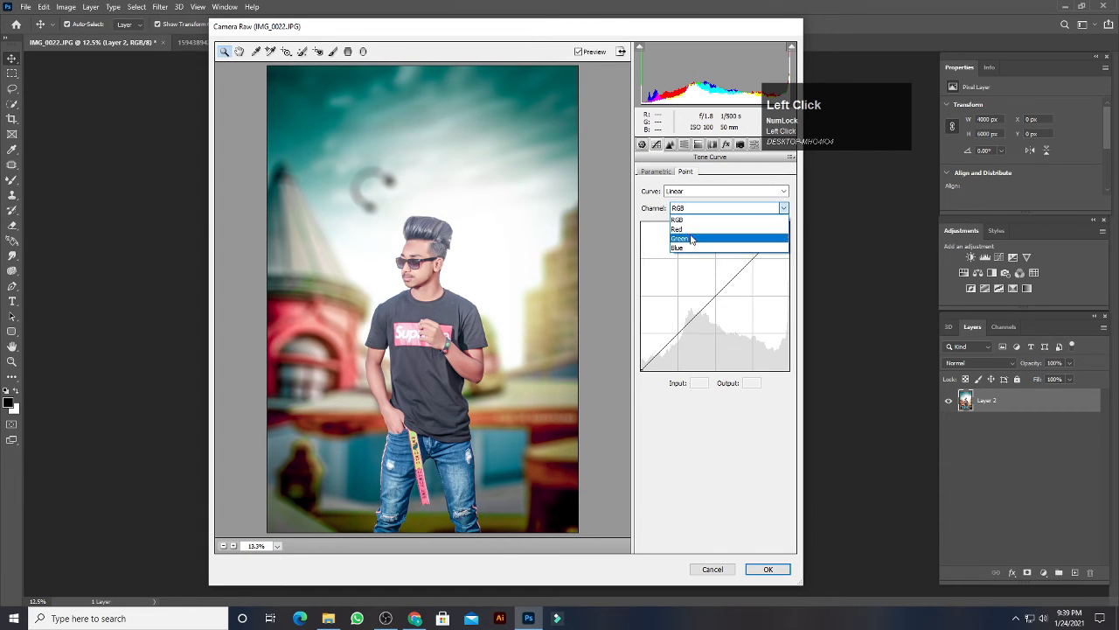
left_click(695, 228)
left_click_drag(650, 366, 645, 382)
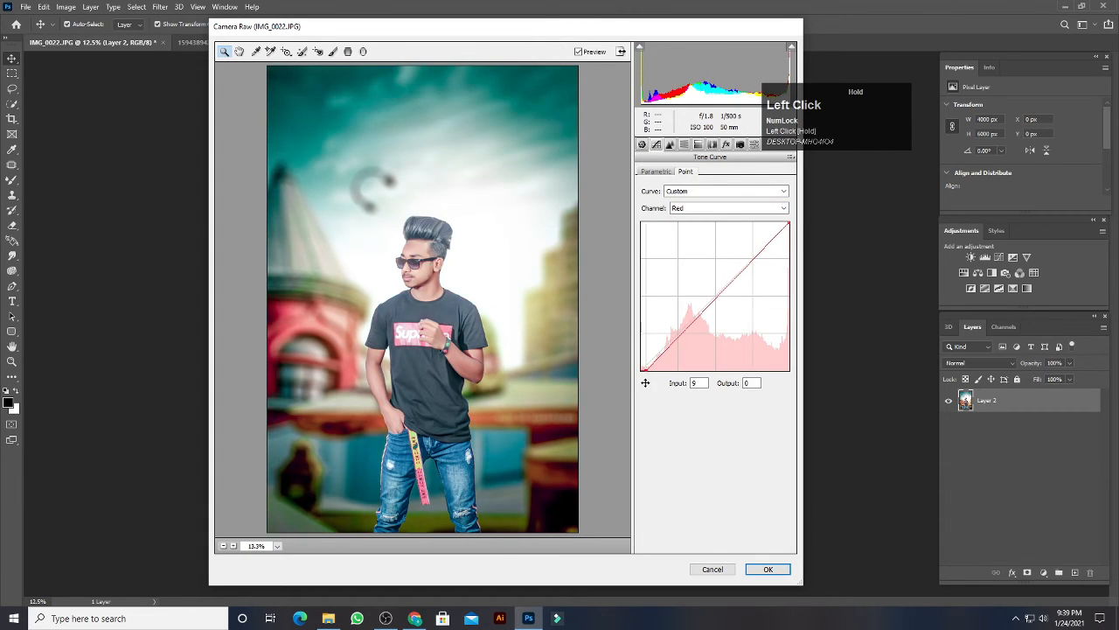
left_click(700, 208)
left_click(699, 238)
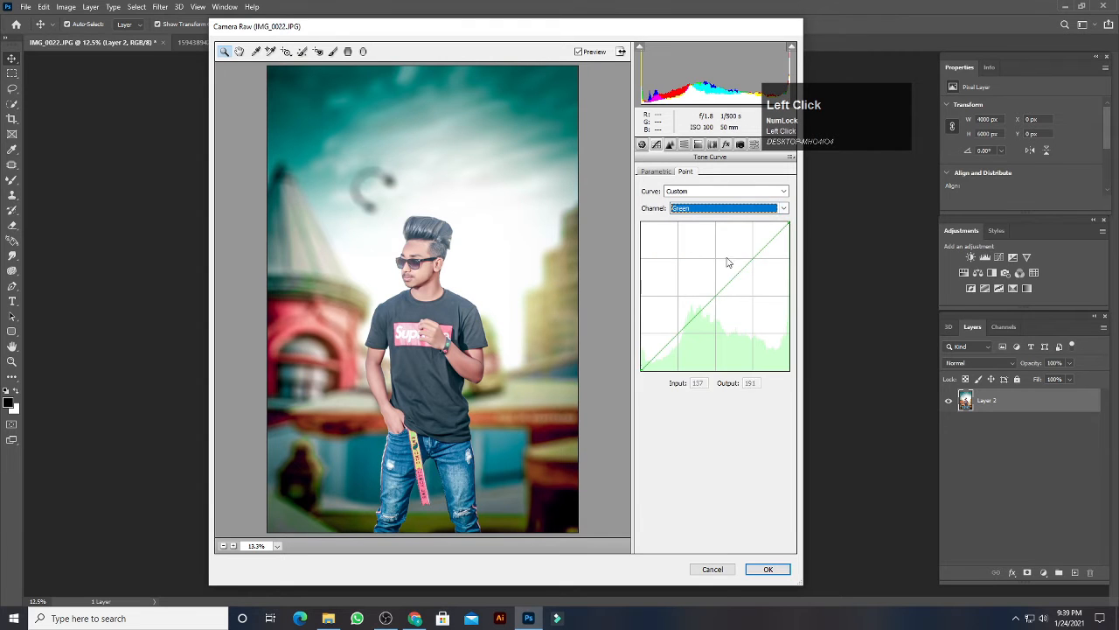
left_click_drag(643, 376, 644, 385)
left_click(703, 210)
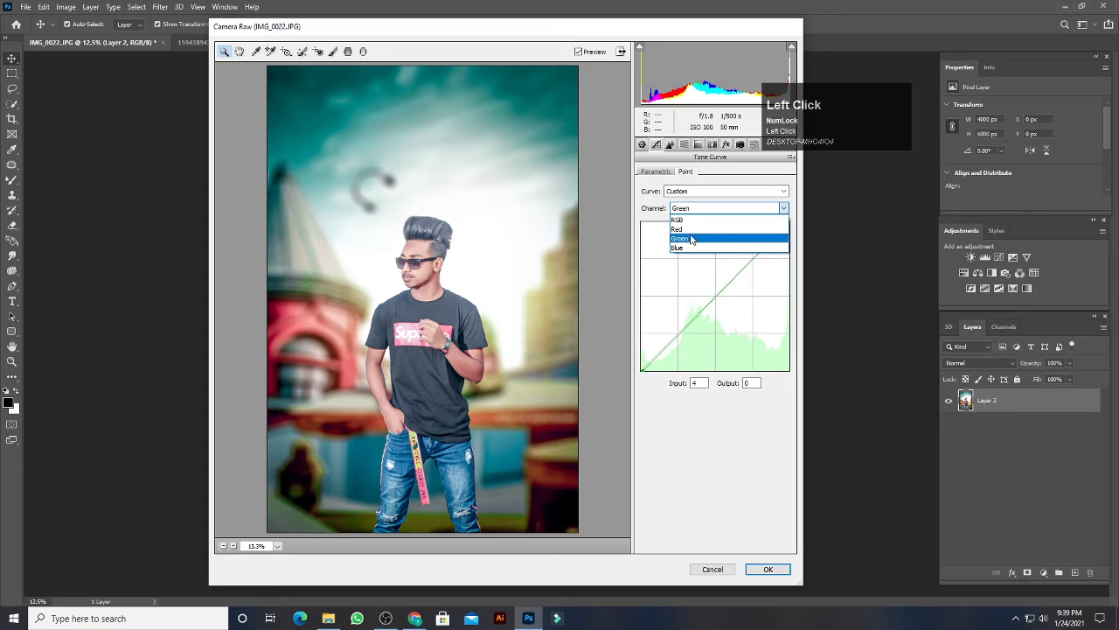
left_click(700, 226)
left_click_drag(789, 223, 797, 206)
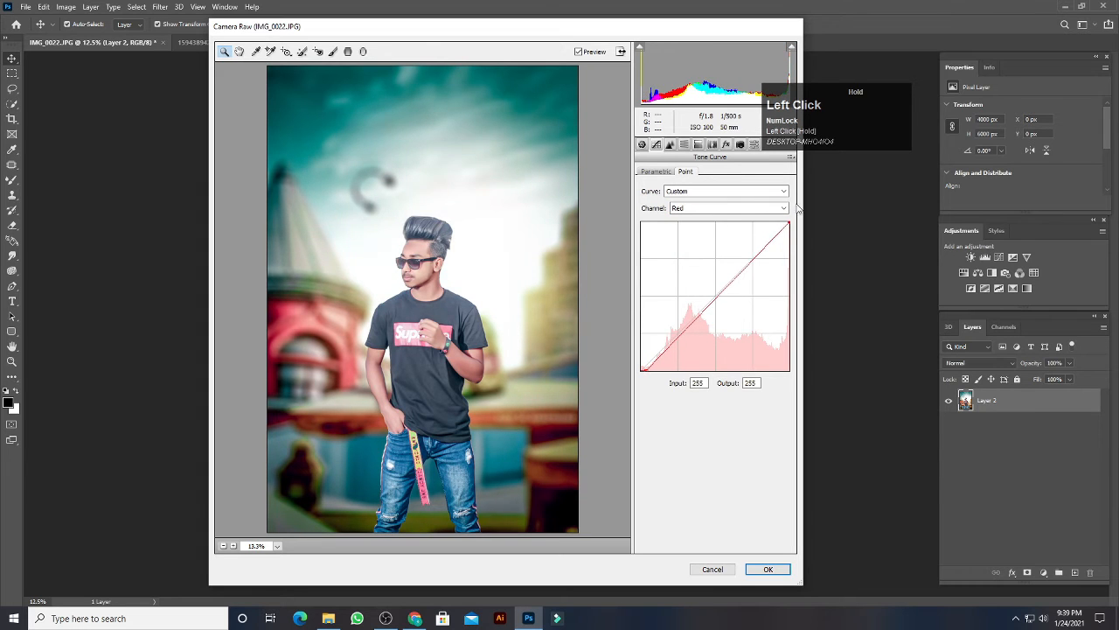
Lower the Blue channel curve's white point to an output of about 239 and apply the Camera Raw adjustment.
left_click(700, 210)
left_click(699, 248)
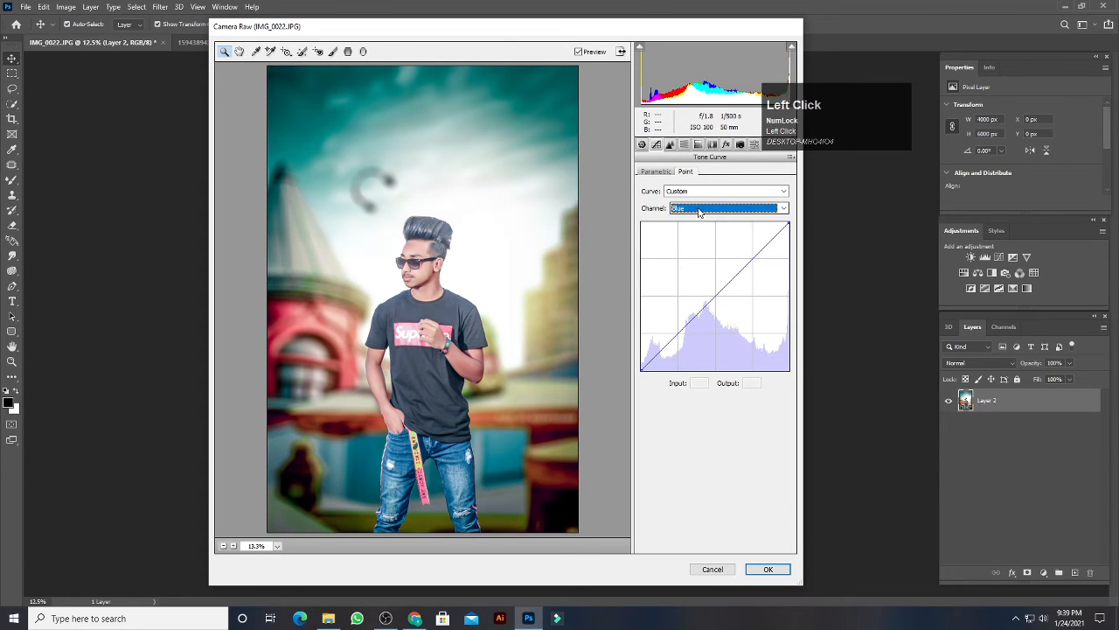
left_click_drag(641, 366, 631, 389)
left_click_drag(788, 226, 794, 230)
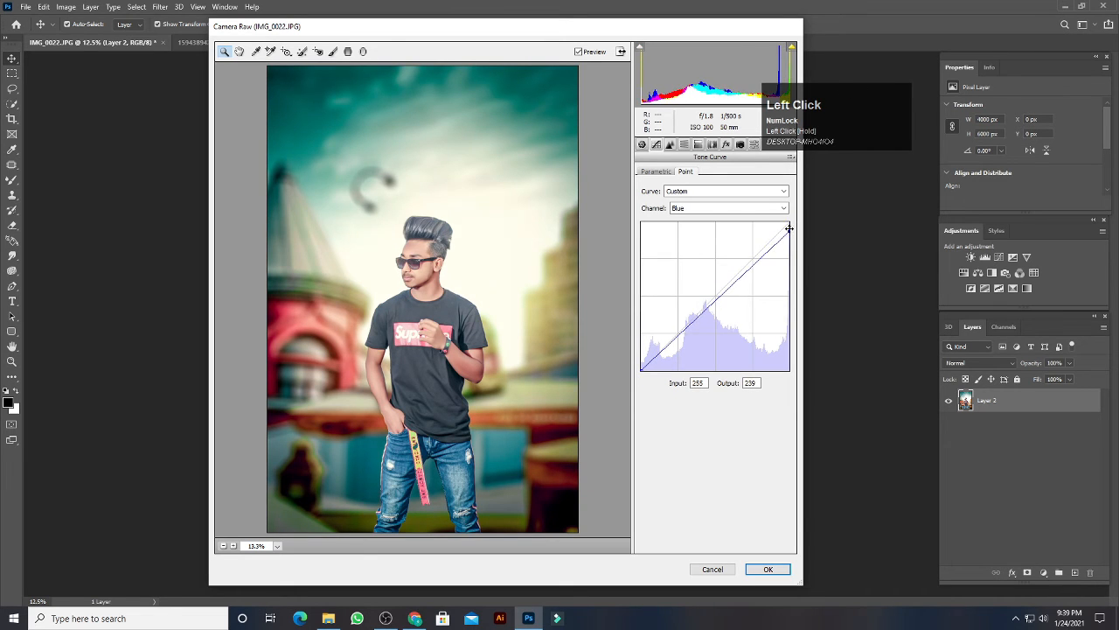
left_click(767, 569)
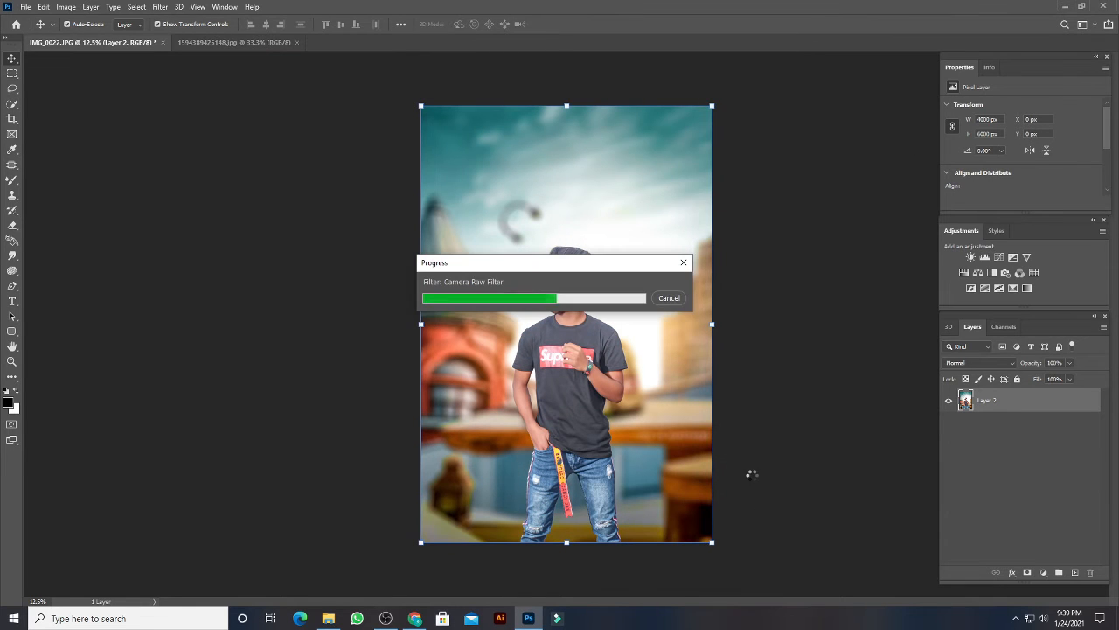
Smooth the man's skin with the Imagenomic Portraiture filter using the Smoothing: High preset.
key("ctrl+plus")
key("ctrl+plus")
key("ctrl+plus")
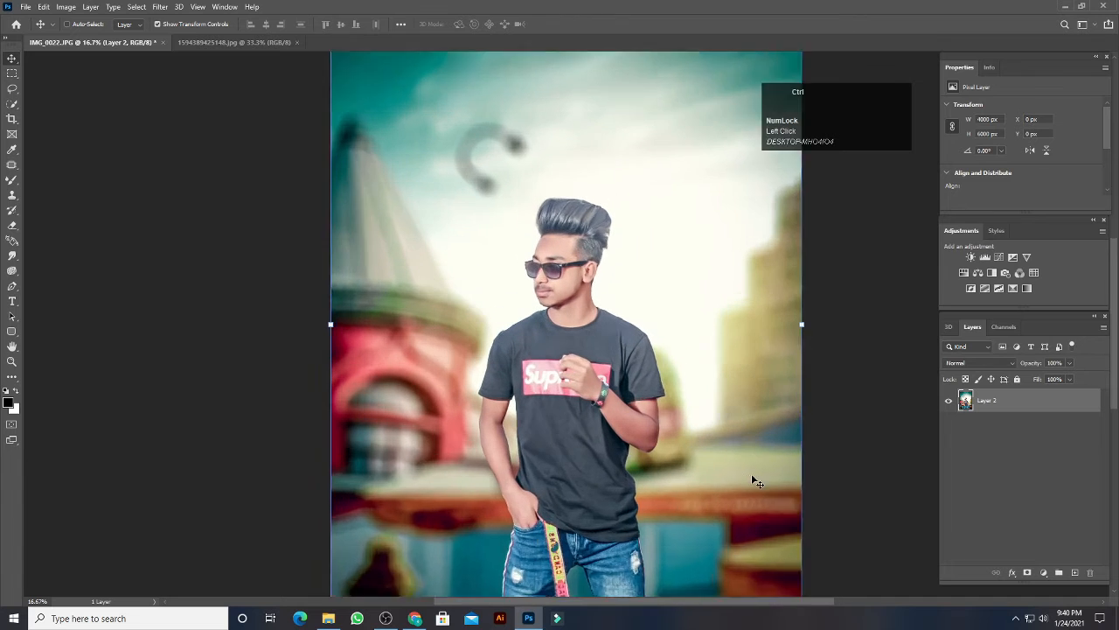
left_click(160, 7)
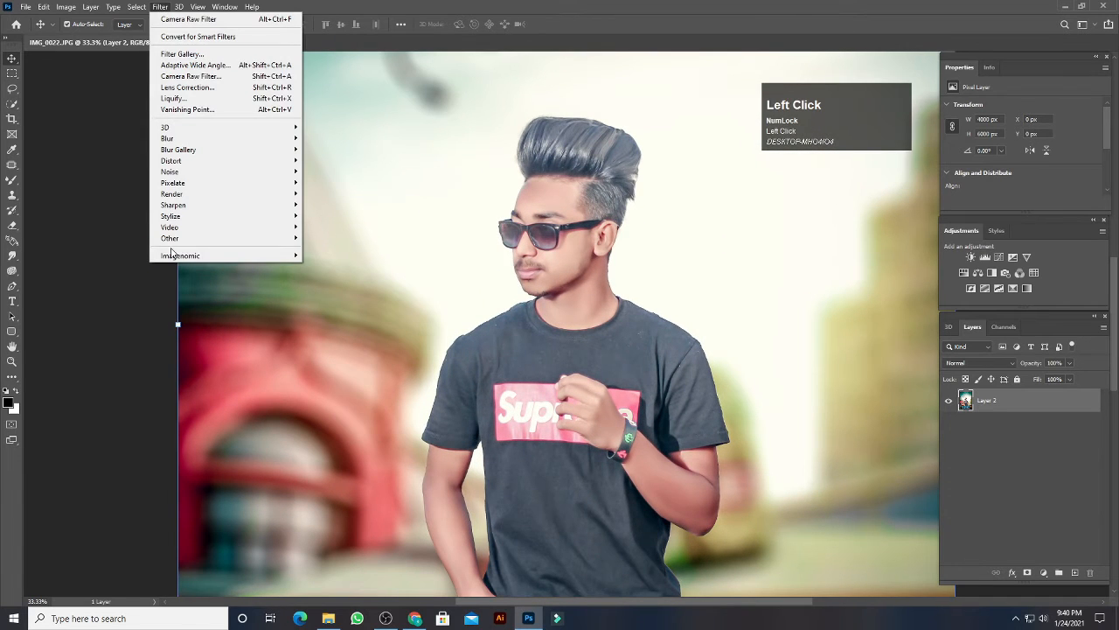
mouse_move(175, 255)
left_click(324, 254)
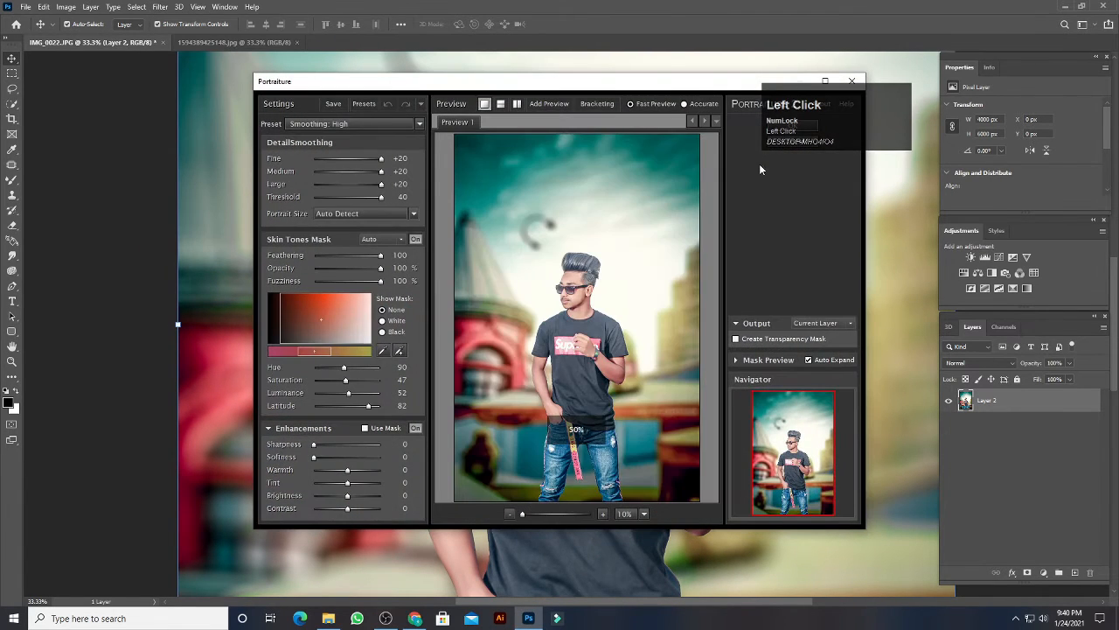
left_click(794, 105)
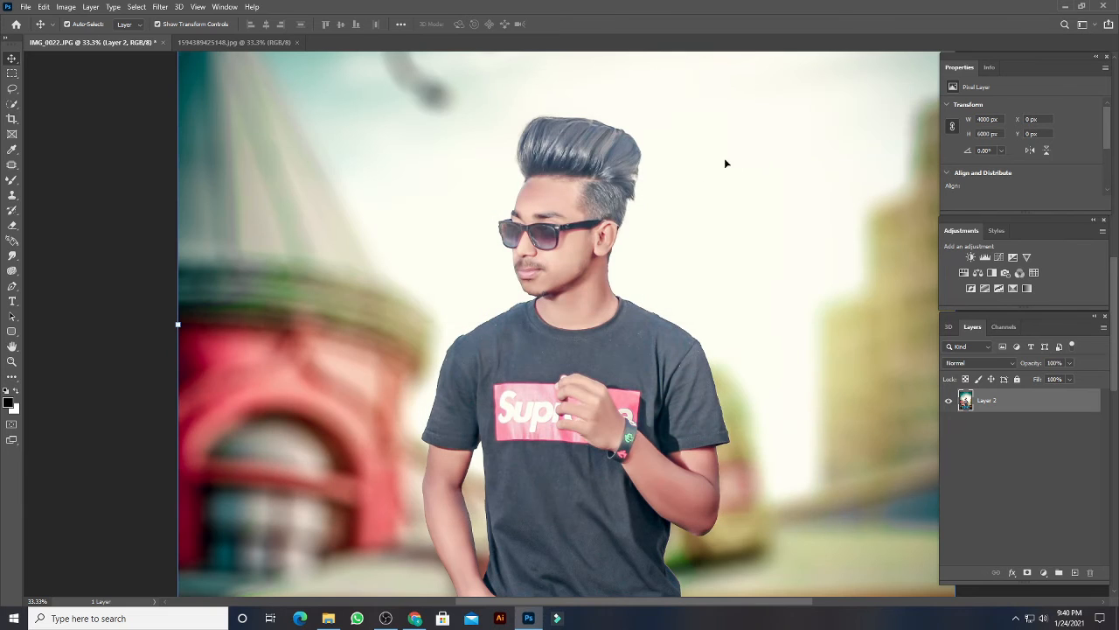
Blend the skin on the man's forehead with the Mixer Brush, adjusting the brush size to fit.
left_click(11, 179)
key("ctrl+plus")
key("ctrl+plus")
mouse_move(531, 131)
left_mouse_down()
mouse_move(519, 299)
mouse_move(556, 384)
left_mouse_up()
key("ctrl+plus")
key("ctrl+plus")
key("]")
key("]")
mouse_move(429, 184)
left_mouse_down()
mouse_move(351, 167)
mouse_move(412, 150)
mouse_move(345, 163)
left_mouse_up()
key("[")
key("[")
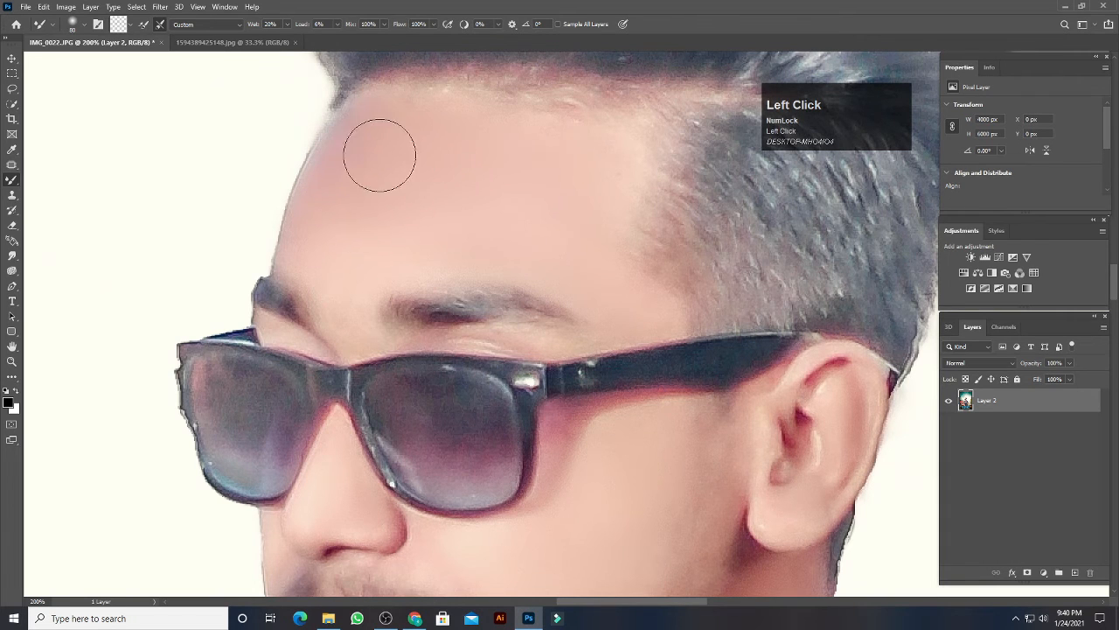
key("ctrl+minus")
key("ctrl+minus")
key("ctrl+minus")
key("ctrl+minus")
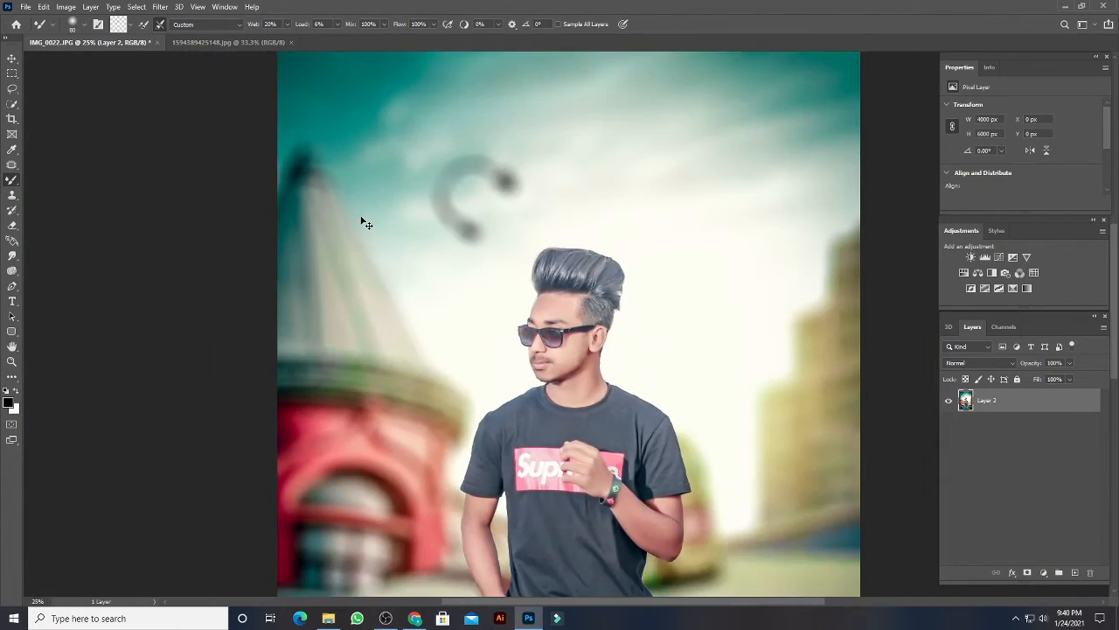
Blend the skin on the man's cheek below the sunglasses with the Mixer Brush.
key("ctrl+plus")
key("ctrl+plus")
key("ctrl+plus")
key("ctrl+plus")
left_click_drag(577, 425, 573, 444)
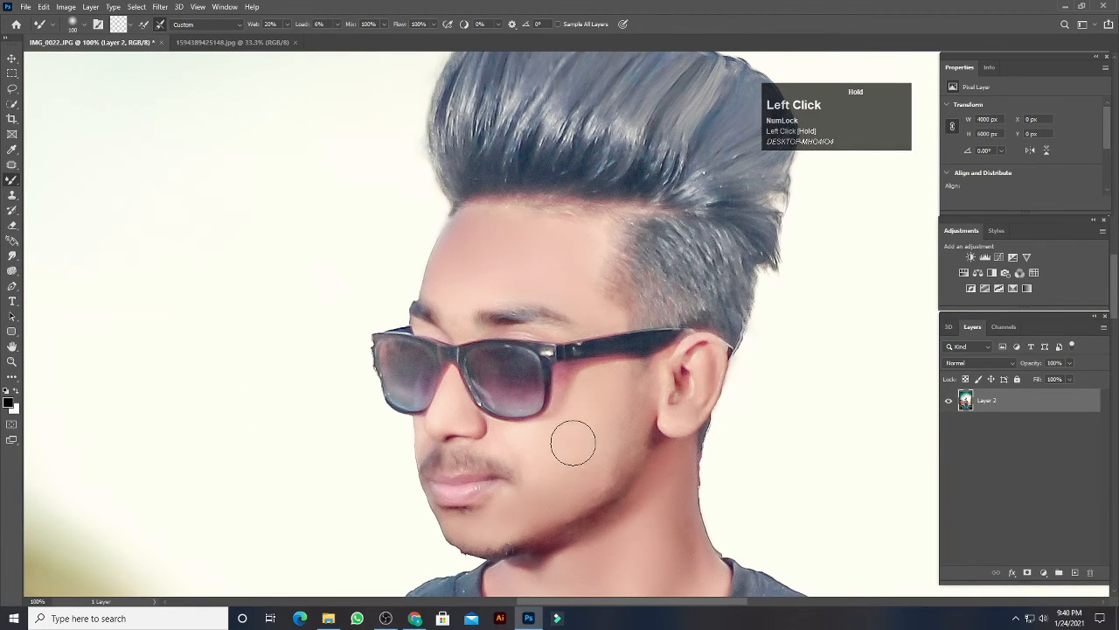
key("ctrl+minus")
key("ctrl+minus")
key("ctrl+minus")
key("ctrl+minus")
key("ctrl+minus")
key("ctrl+minus")
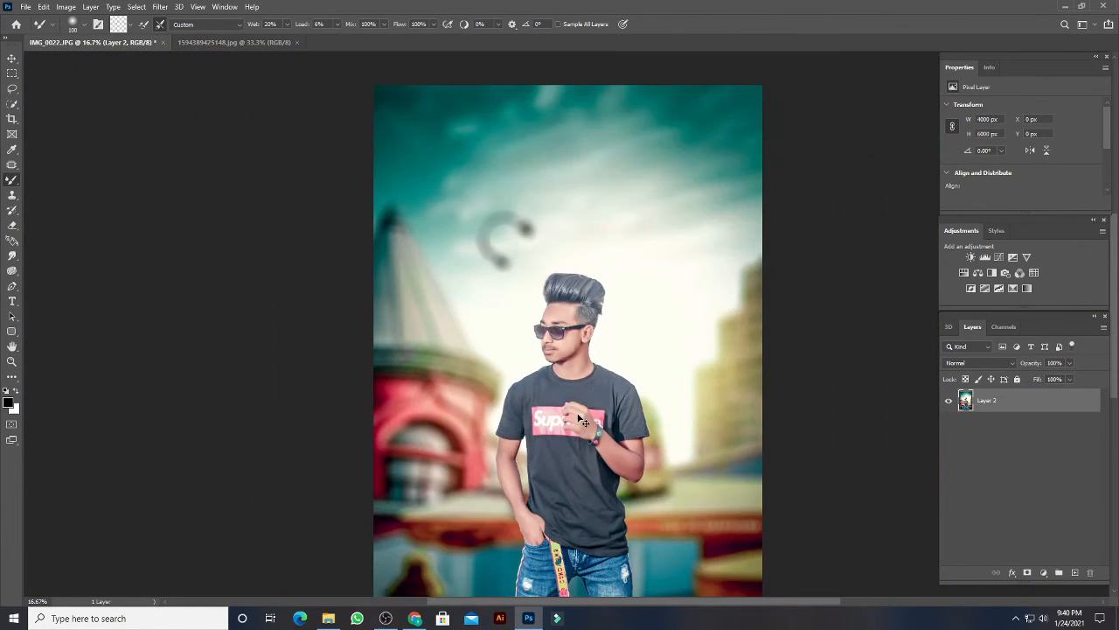
Deselect the layer, search the Photo Editz Background folder for "s.r" and open the light flare image S.R (59).
left_click(12, 57)
left_click(128, 124)
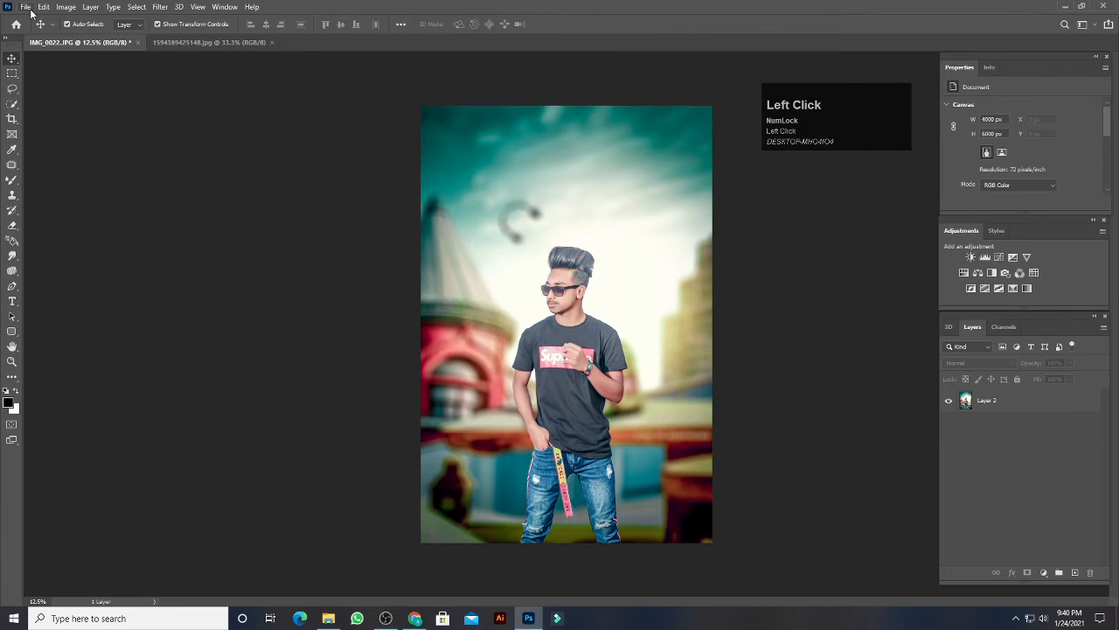
left_click(25, 6)
left_click(37, 30)
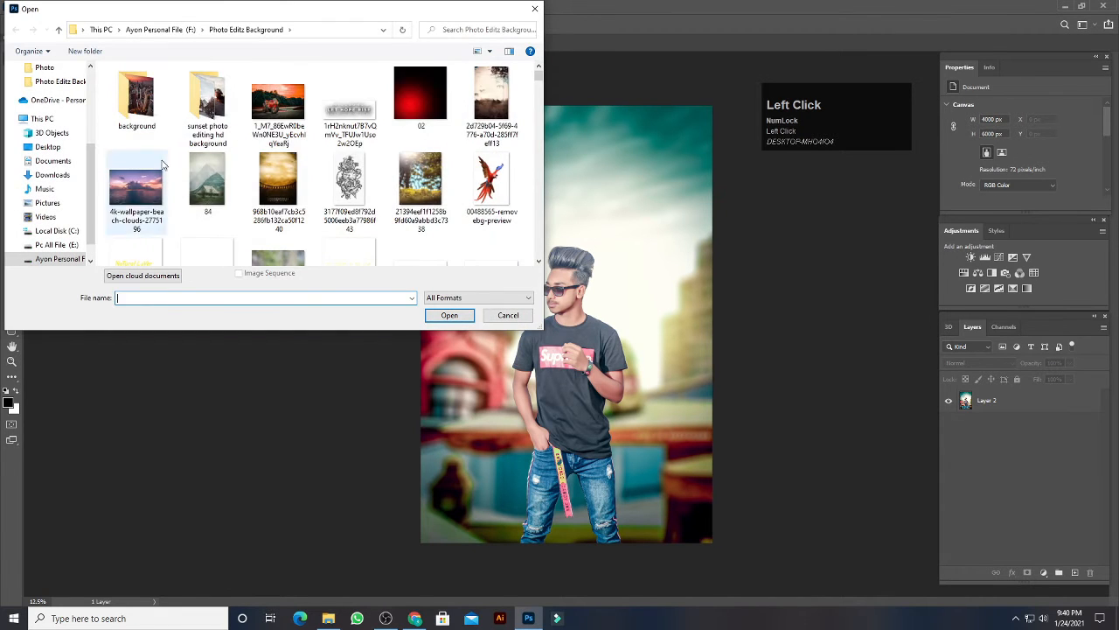
scroll(315, 166, "down", 3)
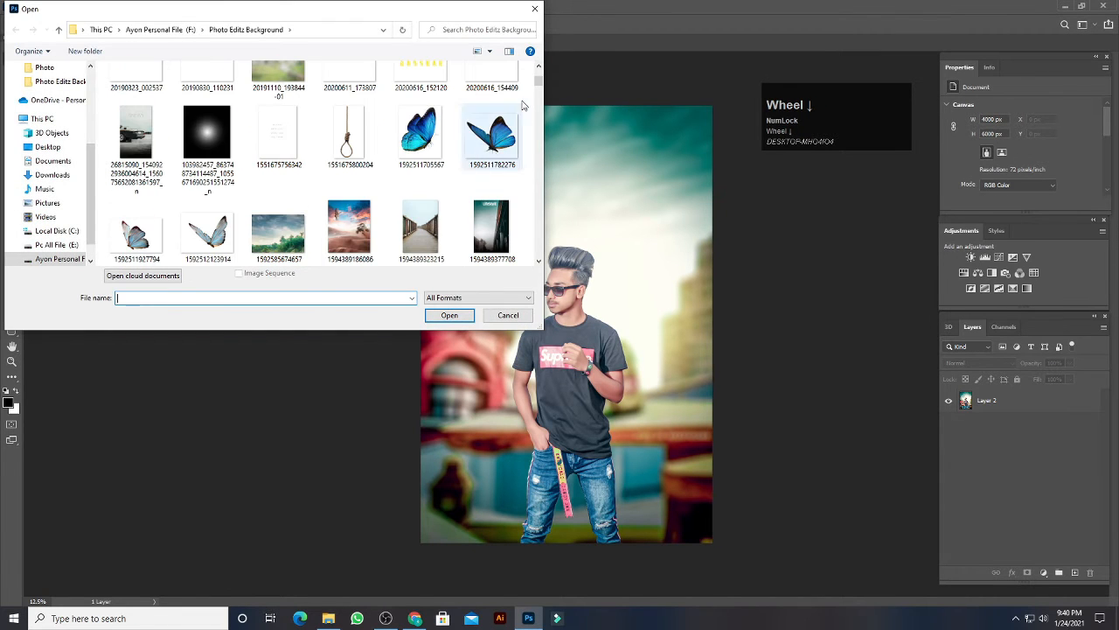
left_click(467, 30)
type("s.r")
left_click(215, 115)
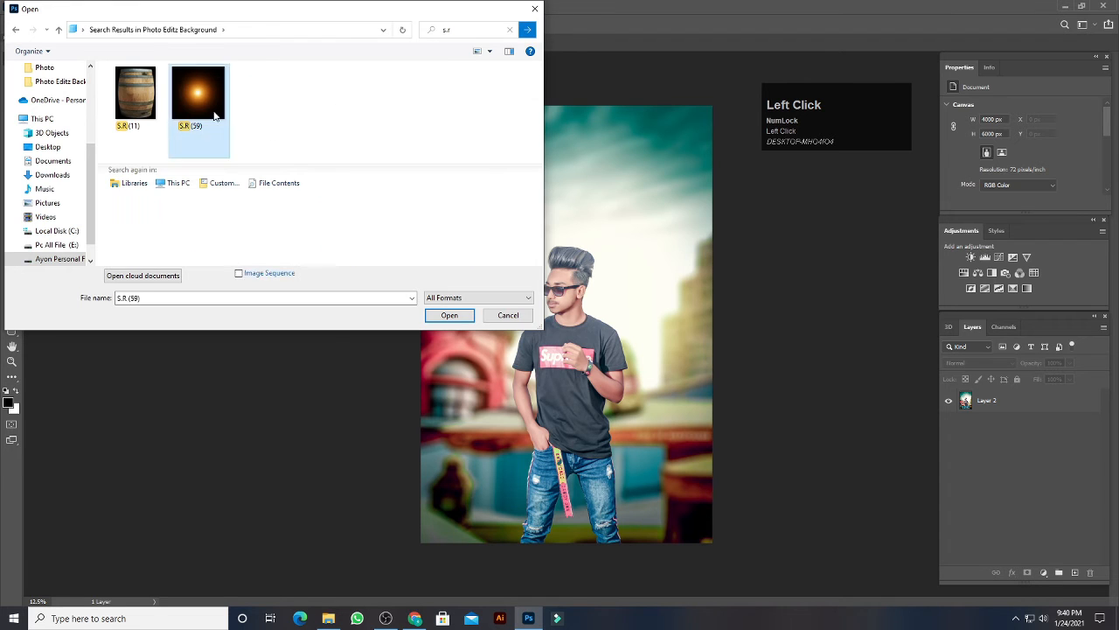
double_click(215, 115)
Bring the light flare into the IMG_0022 composite as a new layer beside the man's head and set its blend mode to Screen.
left_click_drag(544, 233, 616, 265)
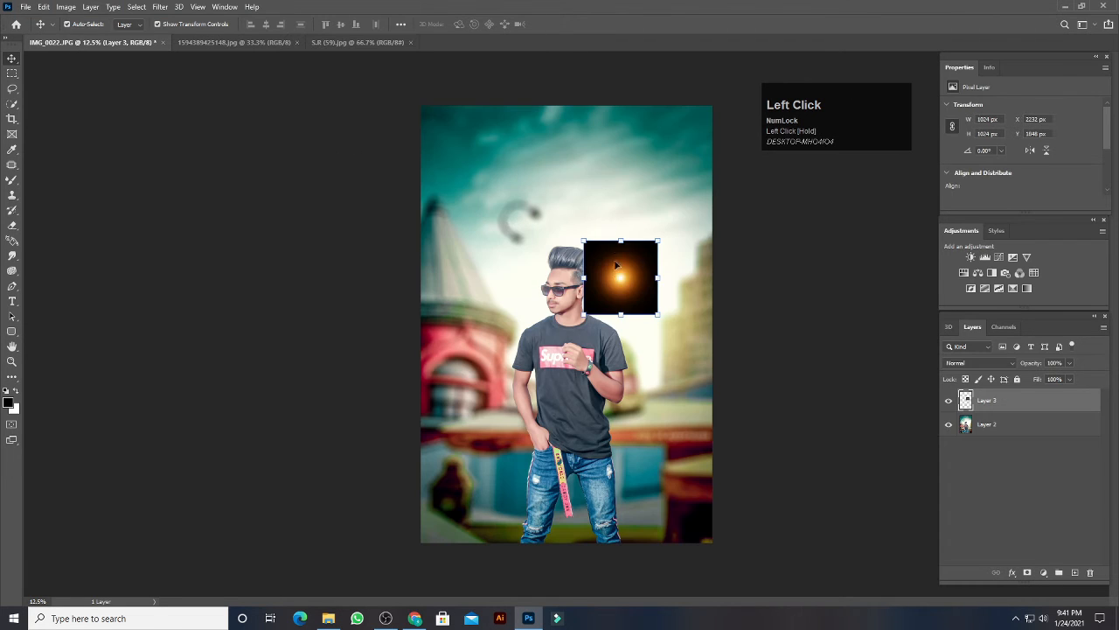
left_click(980, 362)
left_click(971, 407)
Enlarge the light flare to about 273%, position it behind the man's shoulder and set its layer opacity to 90%.
mouse_move(621, 315)
left_mouse_down()
mouse_move(644, 405)
mouse_move(621, 325)
left_mouse_up()
left_click_drag(619, 394, 620, 431)
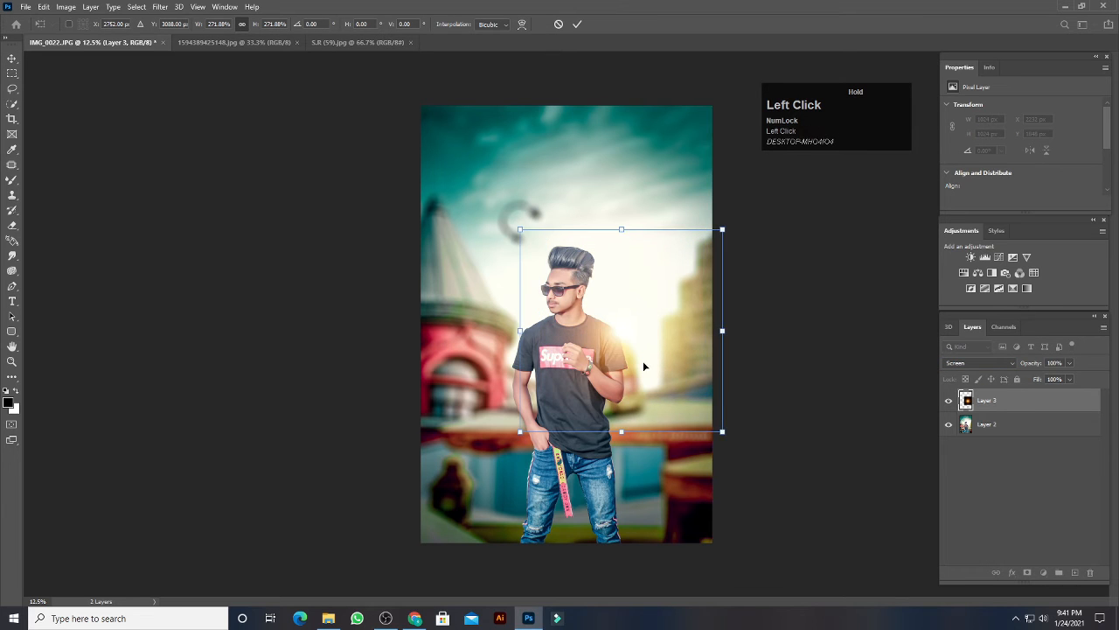
left_click_drag(644, 362, 666, 307)
scroll(642, 339, "up", 1)
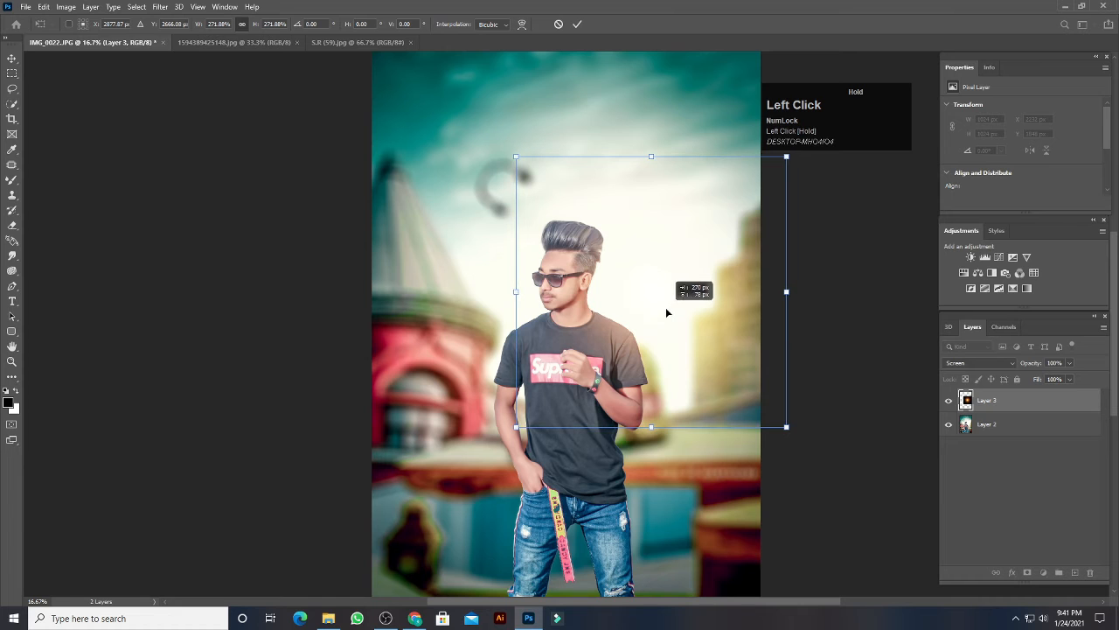
left_click_drag(652, 426, 651, 427)
left_click_drag(669, 346, 665, 341)
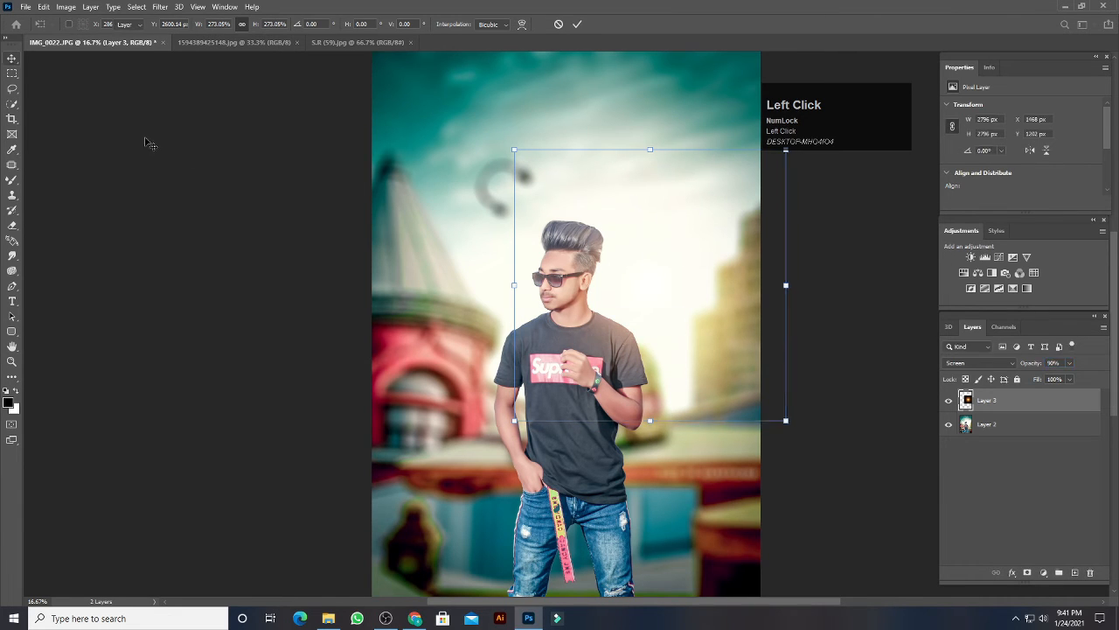
key("Return")
Open the photography logo image 20210122_232336.png from the Editz Logo folder.
left_click(25, 6)
key("Escape")
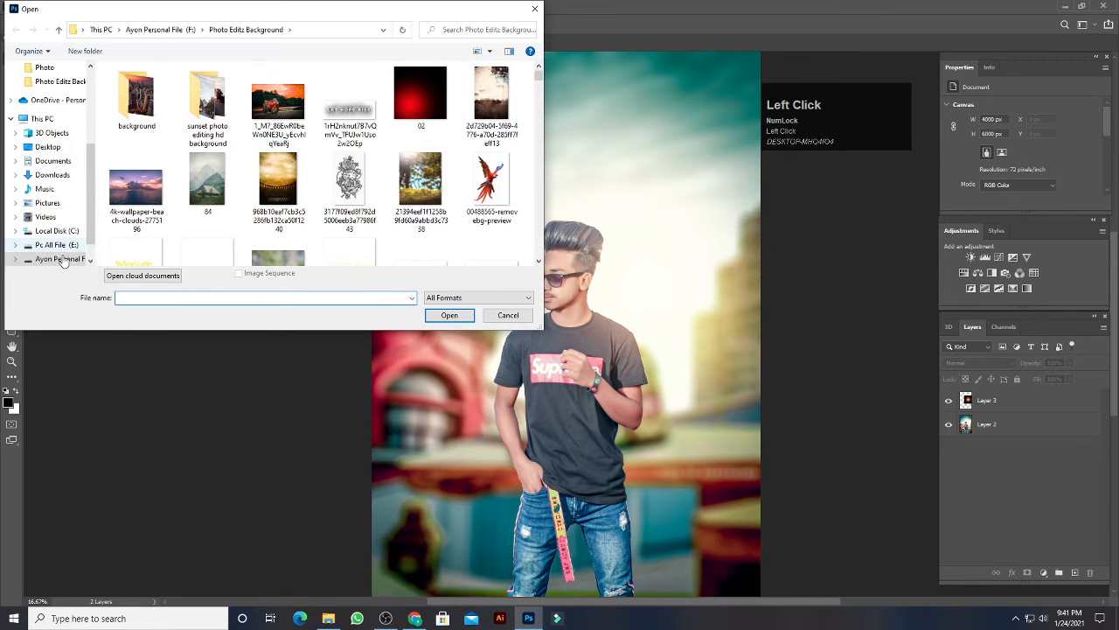
left_click(58, 258)
scroll(282, 138, "up", 2)
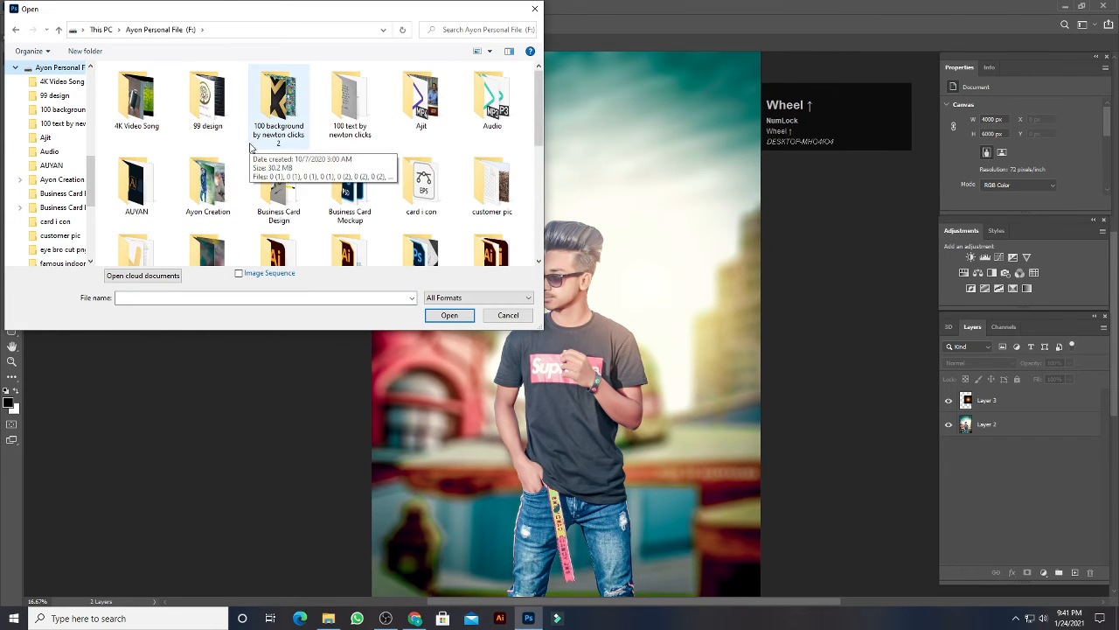
double_click(190, 166)
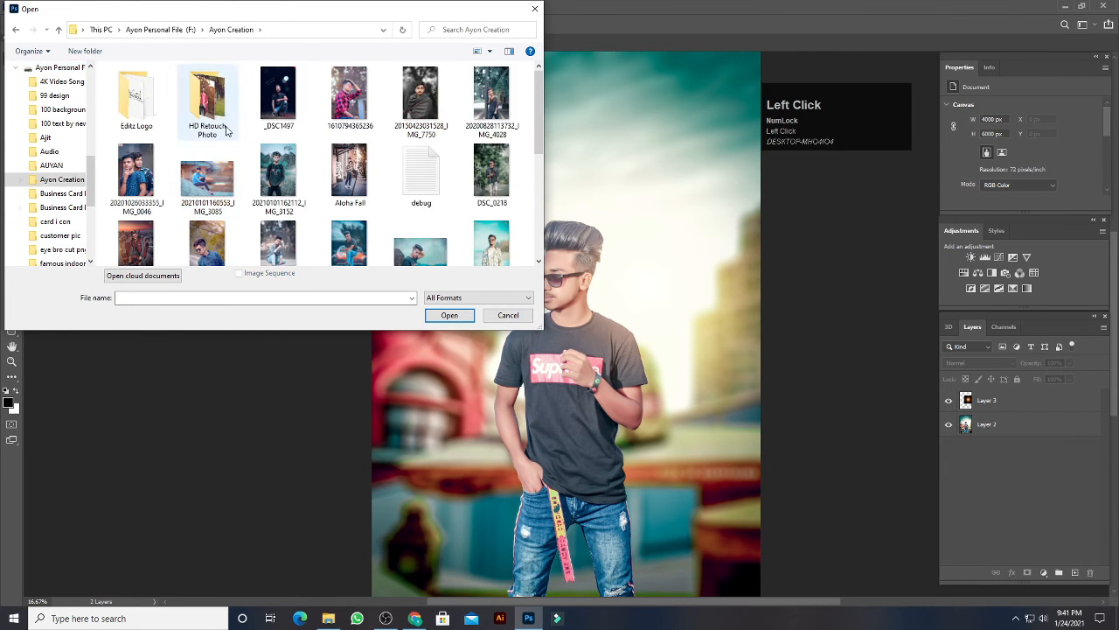
double_click(159, 122)
double_click(136, 98)
Bring the logo into the IMG_0022 composite and shrink it to about 462 px wide, over the blurred railing beside the man's waist.
left_click_drag(595, 225, 112, 46)
left_click_drag(678, 451, 704, 462)
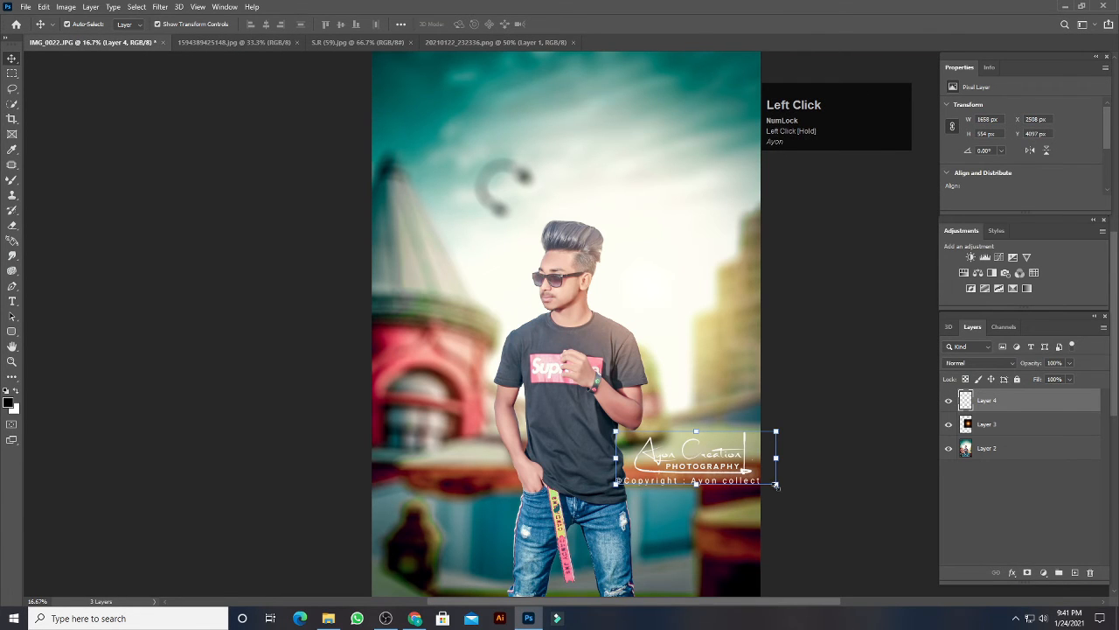
left_click_drag(776, 486, 685, 454)
left_click_drag(631, 392, 563, 332)
scroll(563, 332, "up", 1)
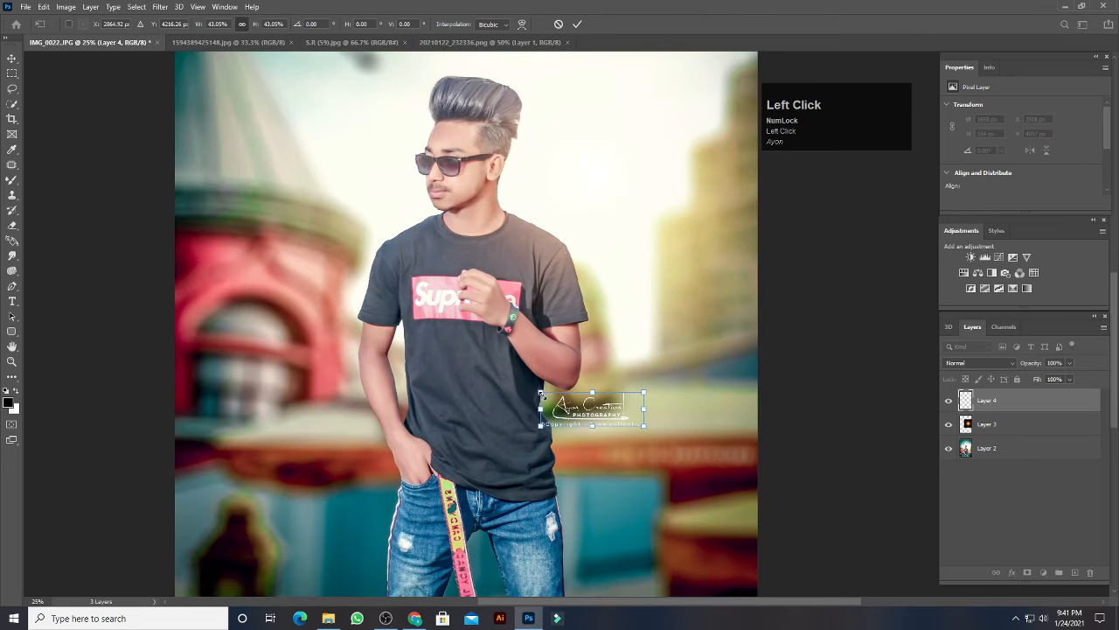
left_click_drag(541, 395, 628, 456)
left_click_drag(588, 437, 594, 442)
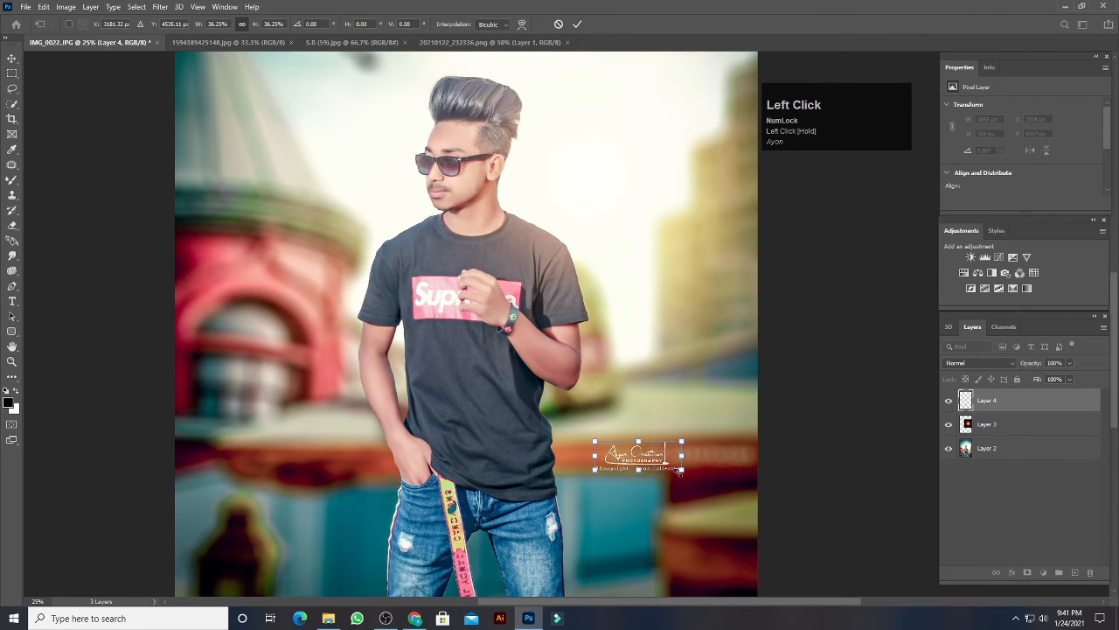
left_click(12, 58)
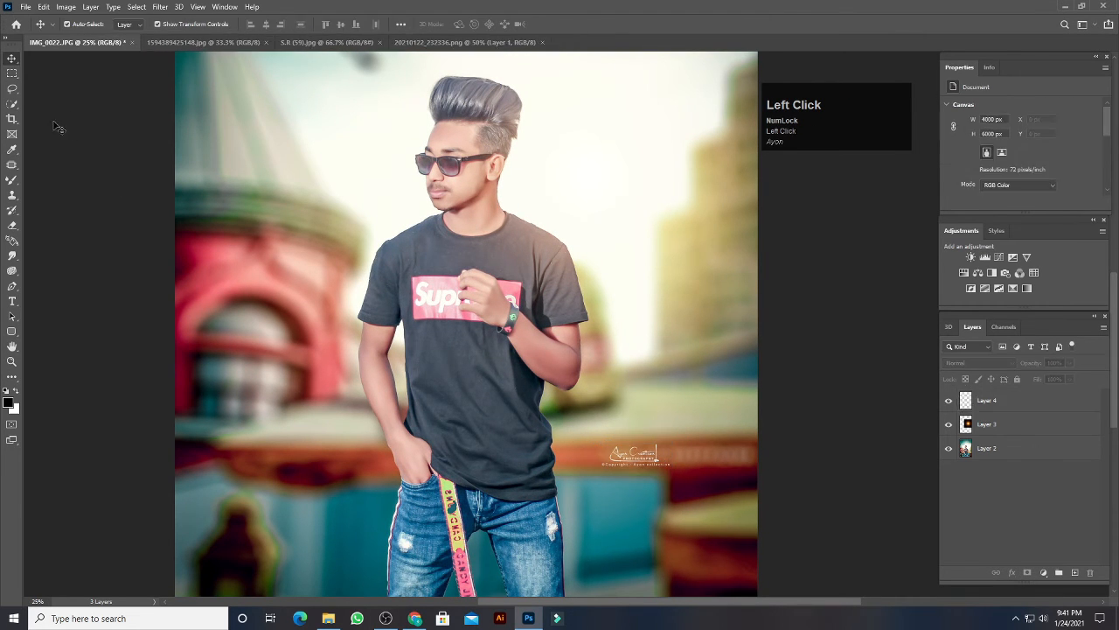
Try to reposition the logo along the blurred railing by hand.
scroll(588, 380, "up", 1)
left_click_drag(766, 481, 630, 353)
left_click(543, 387)
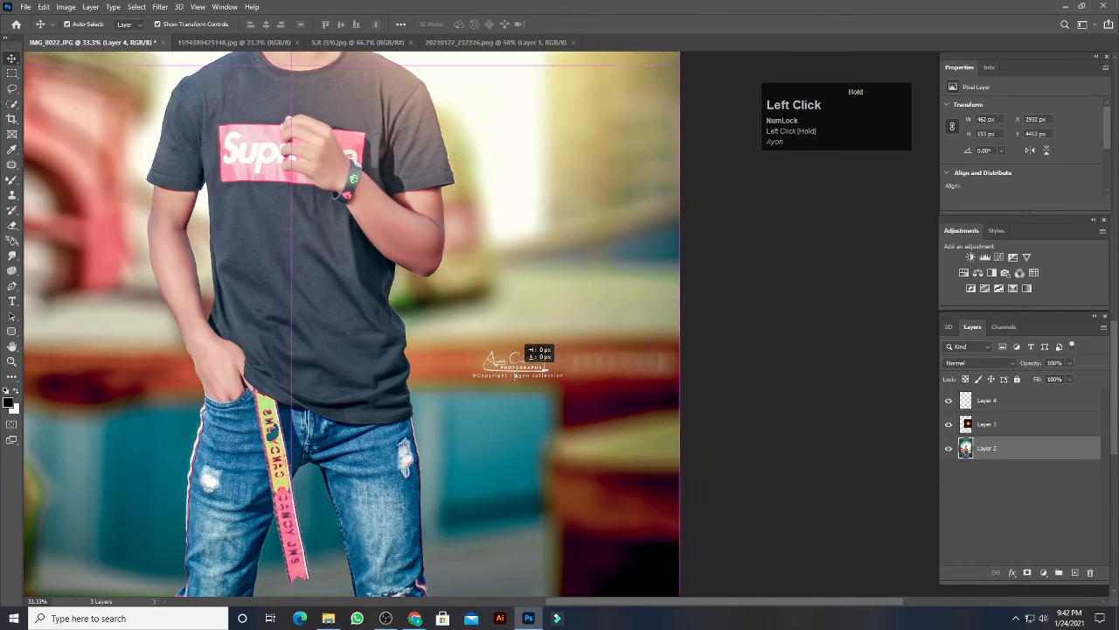
key("ctrl+z")
key("ctrl+shift+z")
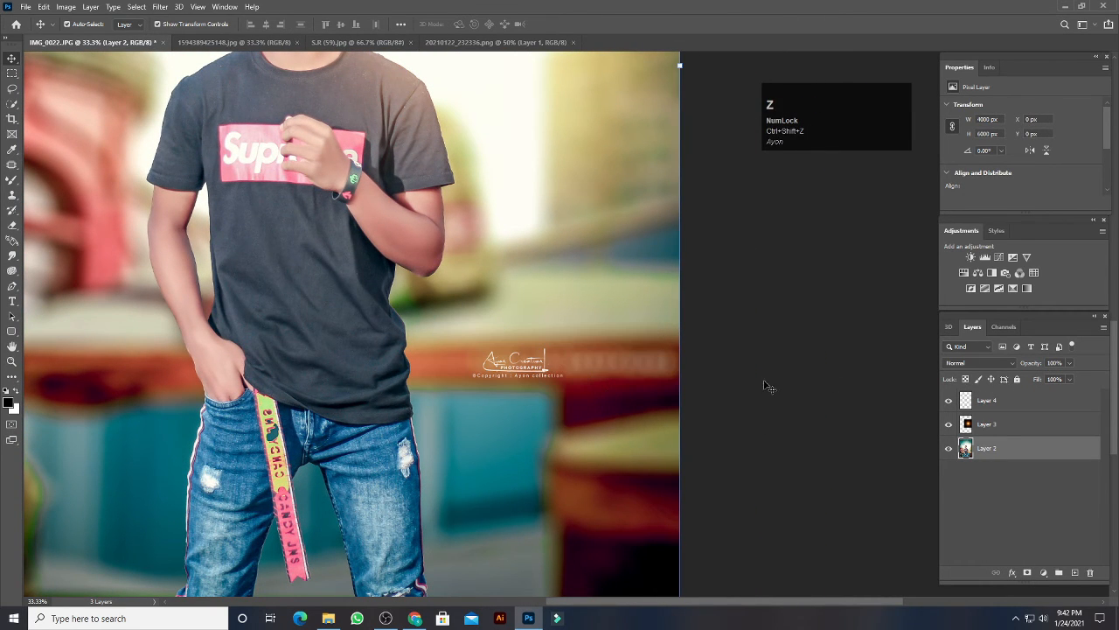
left_click(982, 400)
left_click_drag(495, 358, 501, 361)
key("ctrl+z")
key("ctrl+minus")
key("ctrl+minus")
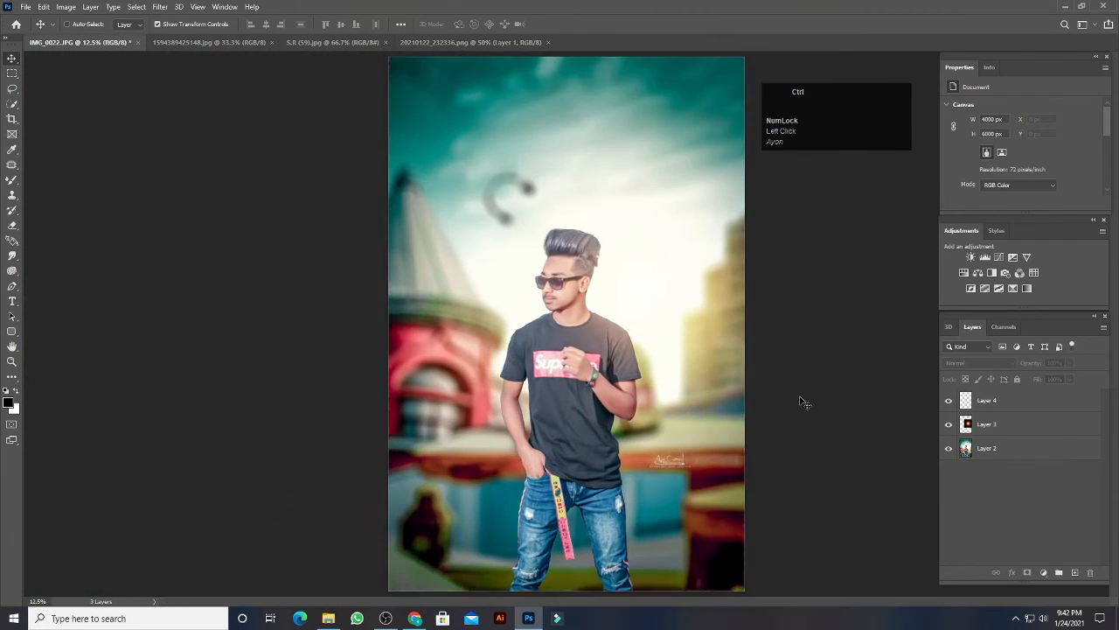
Nudge the logo layer 90 px to the right along the railing and set its opacity to 80%.
left_click(1038, 407)
key("Right")
key("Right")
key("Right")
key("Right")
key("Right")
key("Right")
key("Right")
key("Right")
key("Right")
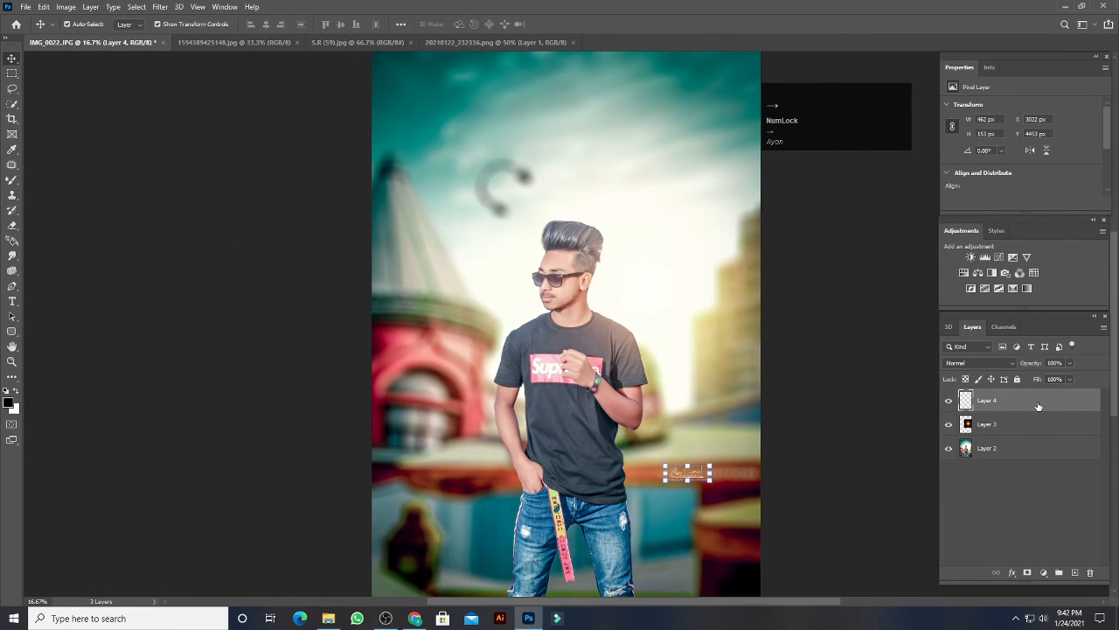
left_click(125, 136)
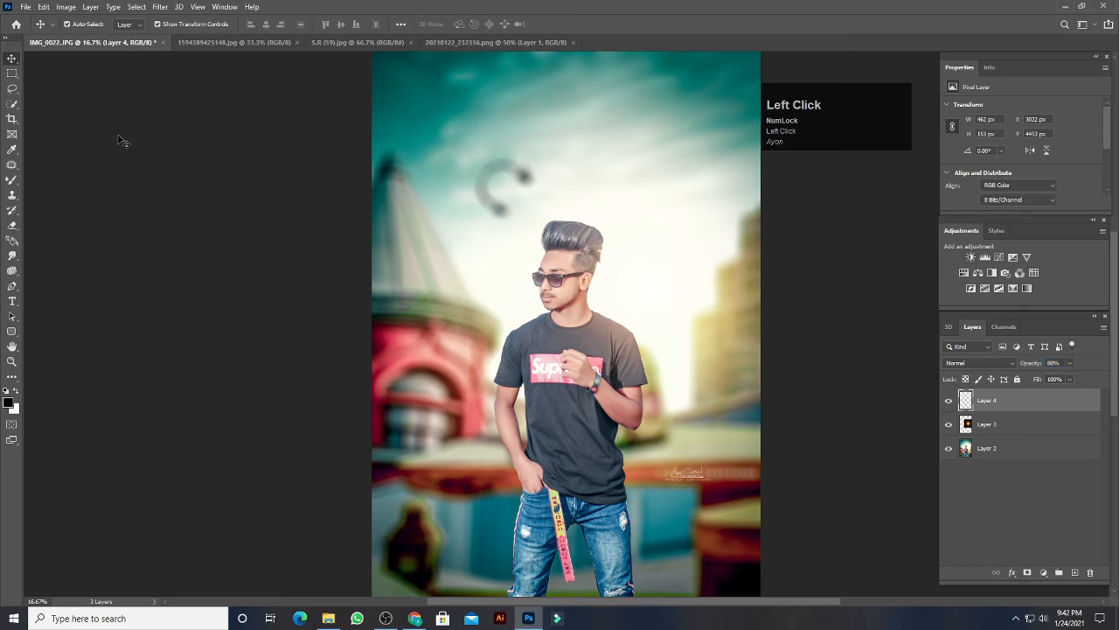
Open the quote image 1 (72).jpg from the 100 text by newton clicks folder.
left_click(26, 6)
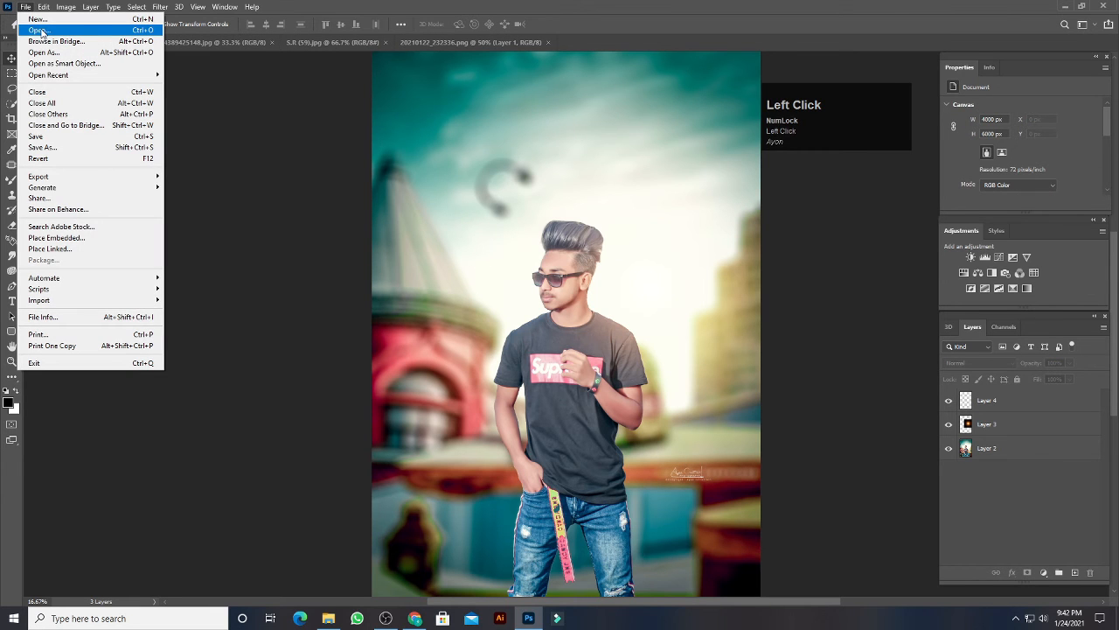
left_click(39, 32)
left_click(52, 261)
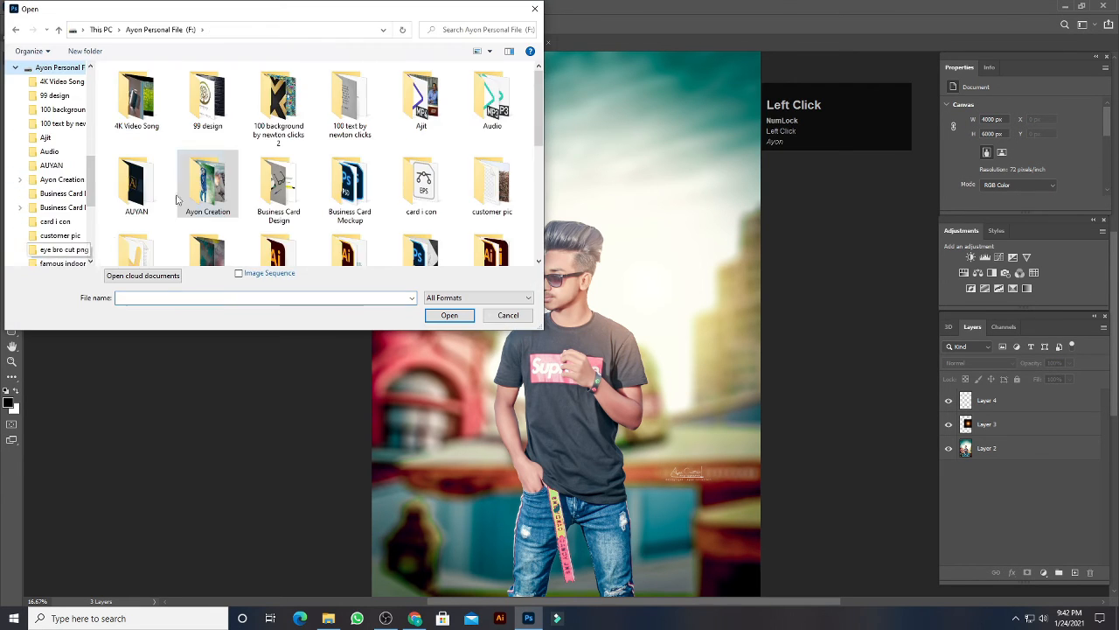
double_click(350, 100)
left_click_drag(538, 87, 527, 241)
scroll(437, 158, "up", 5)
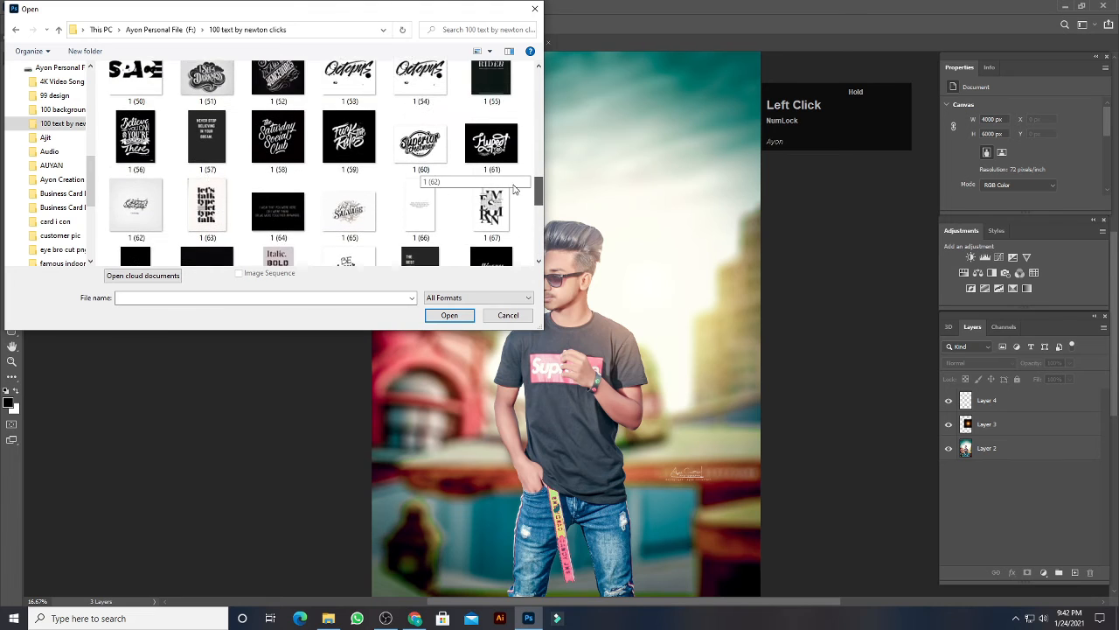
double_click(402, 111)
Bring the quote image into the composite as a new layer, enlarge it to about 321% and align it with the canvas's left edge.
left_click_drag(449, 120, 481, 272)
key("ctrl+minus")
left_click(324, 297)
left_click(1004, 407)
left_click_drag(406, 264, 477, 260)
left_click(808, 371)
left_click(1030, 400)
left_click_drag(469, 334, 501, 427)
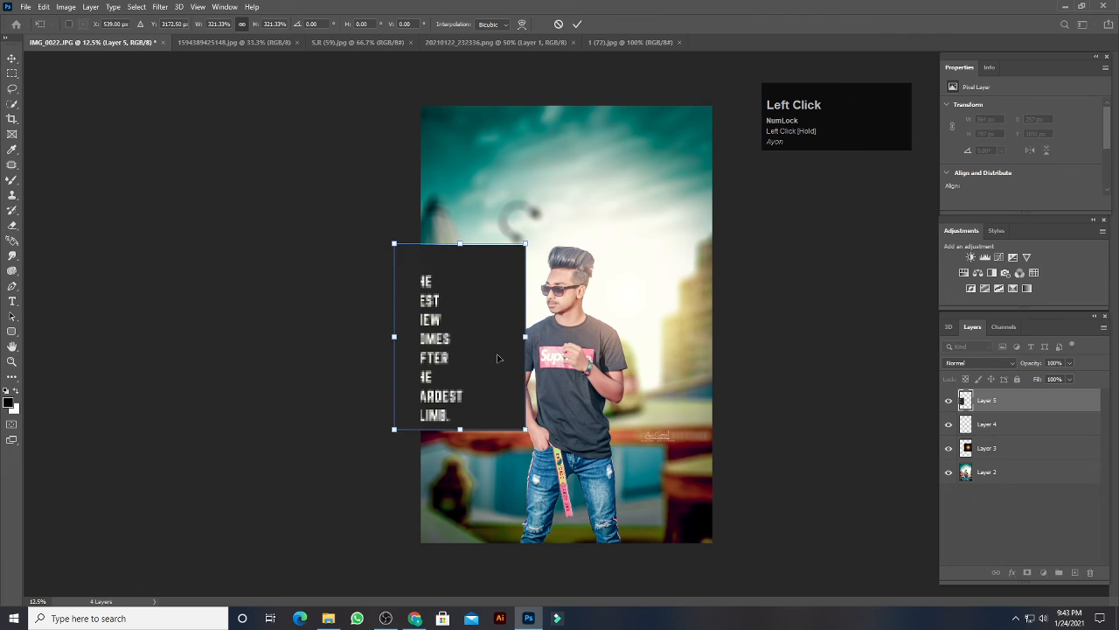
left_click_drag(498, 357, 524, 353)
Apply the quote layer's transform and set its blend mode to Lighten after comparing it with Linear Dodge (Add).
left_click(972, 365)
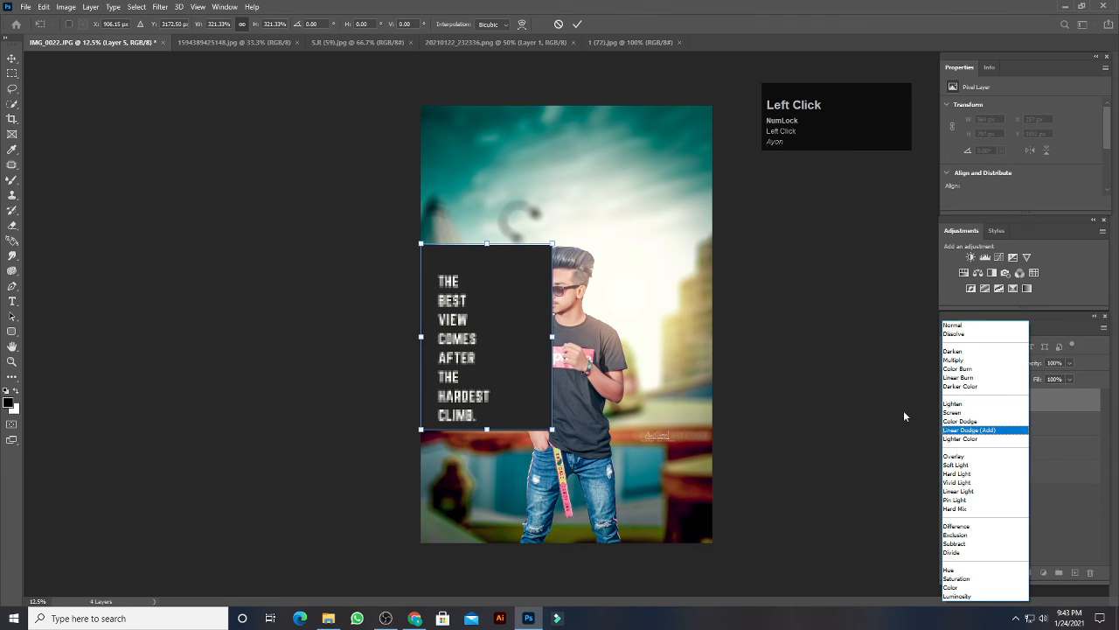
left_click(11, 63)
left_click(973, 365)
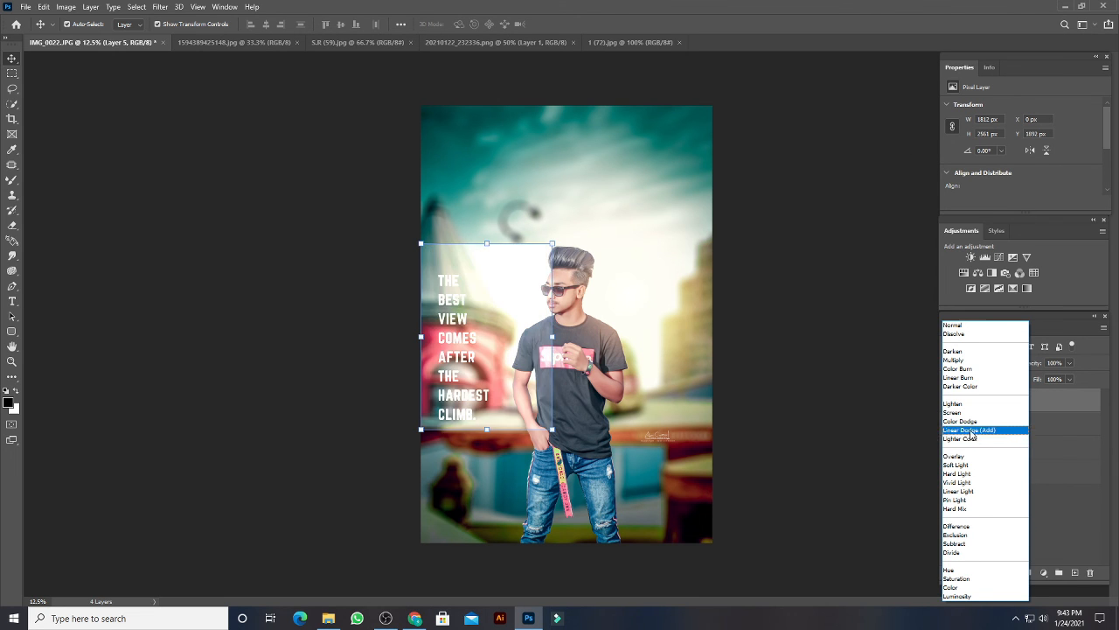
left_click(964, 399)
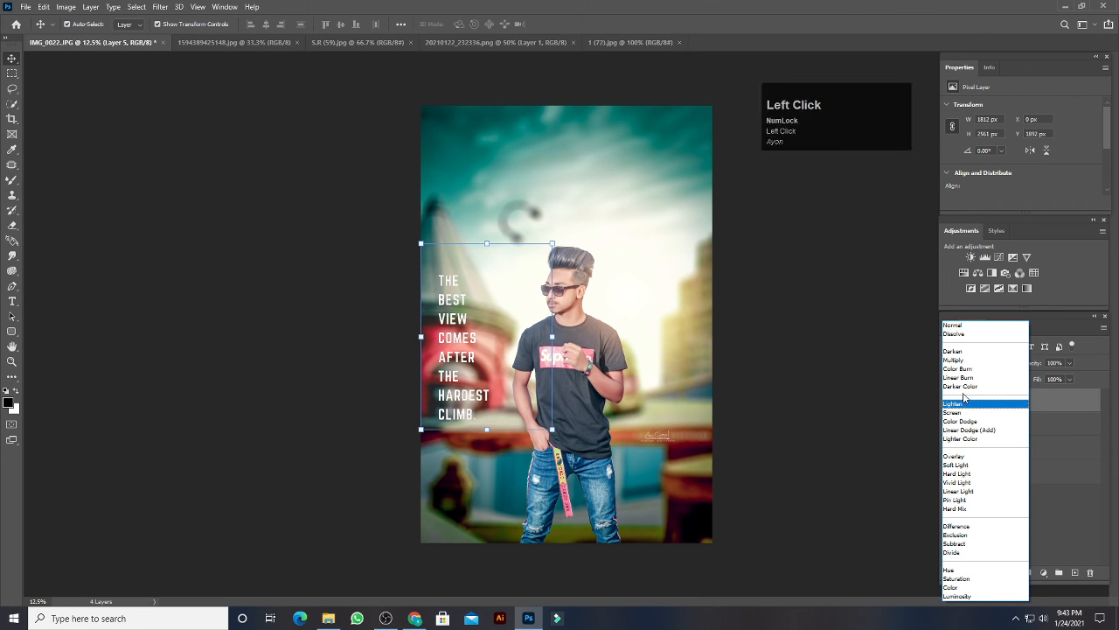
left_click(968, 403)
left_click(707, 392)
left_click(814, 397)
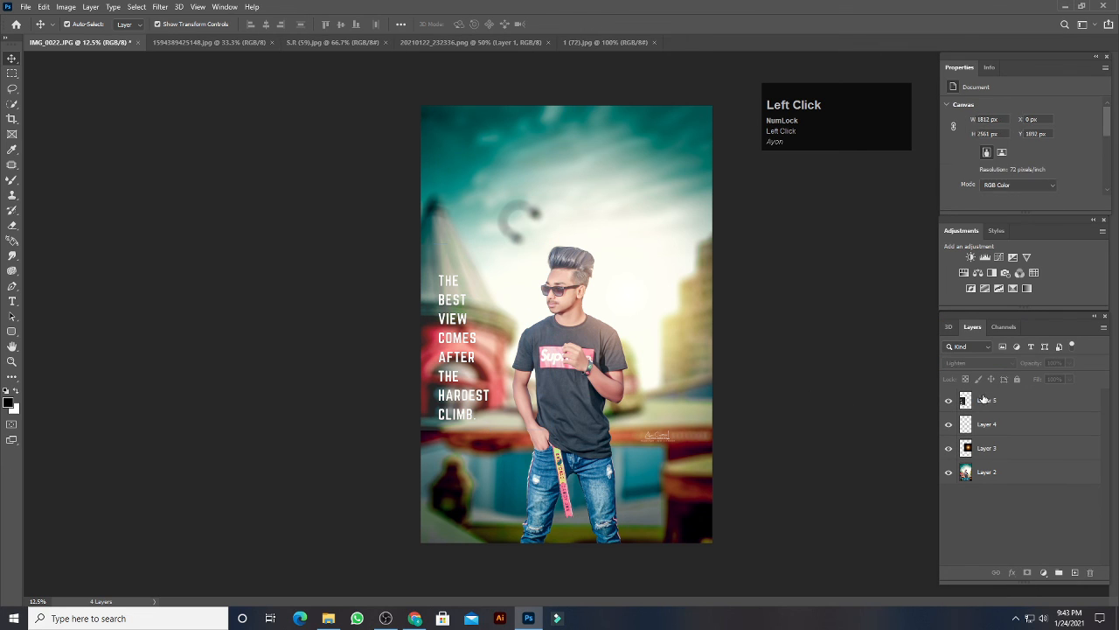
Scale the quote down to about 59%, place it over the red tower beside the man and reduce its layer opacity.
left_click(982, 399)
left_click(1065, 362)
type("5")
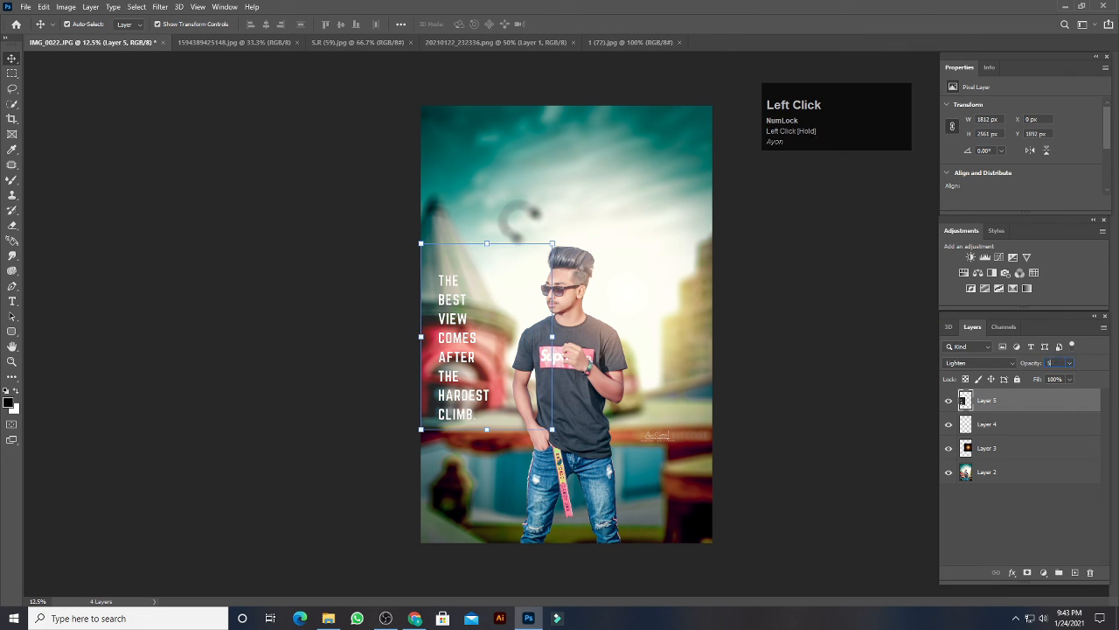
type("0")
left_click_drag(553, 429, 463, 378)
left_click_drag(435, 298, 457, 343)
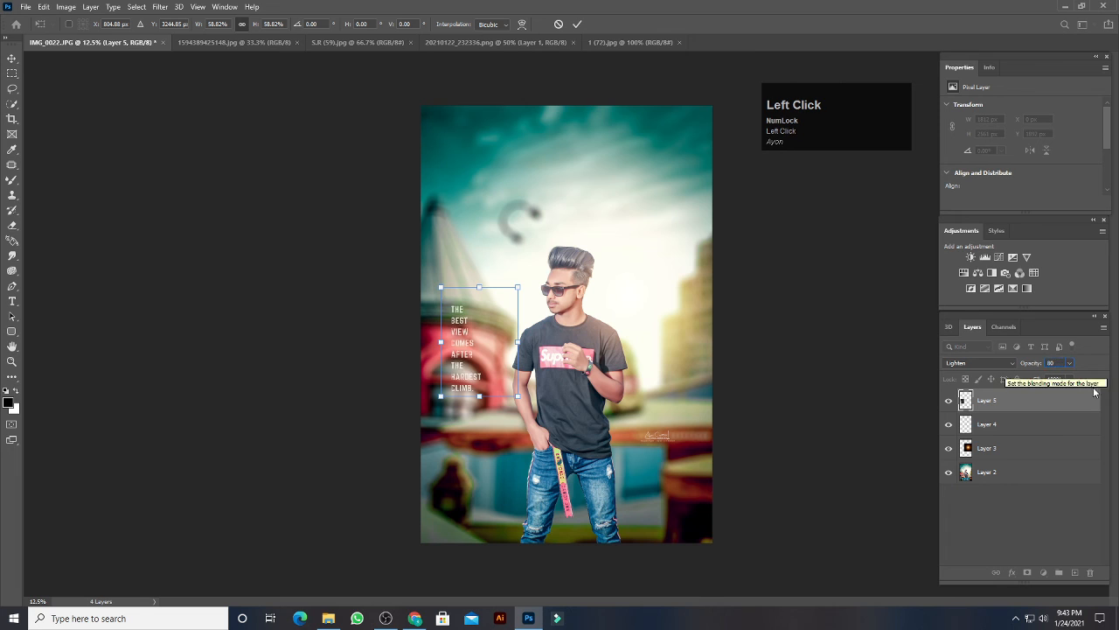
left_click(1024, 365)
mouse_move(1024, 366)
left_mouse_down()
mouse_move(1085, 373)
mouse_move(1013, 374)
left_mouse_up()
left_click(149, 143)
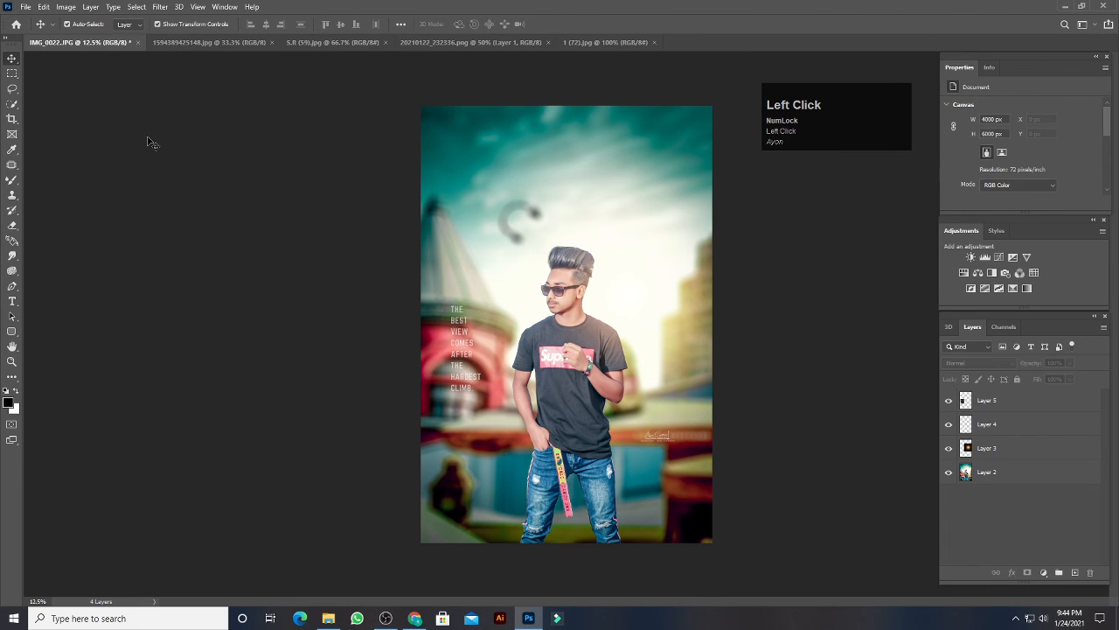
Save a copy of the composite as the JPEG file IMG_0022 at maximum quality 12 in progressive format with 3 scans.
left_click(25, 6)
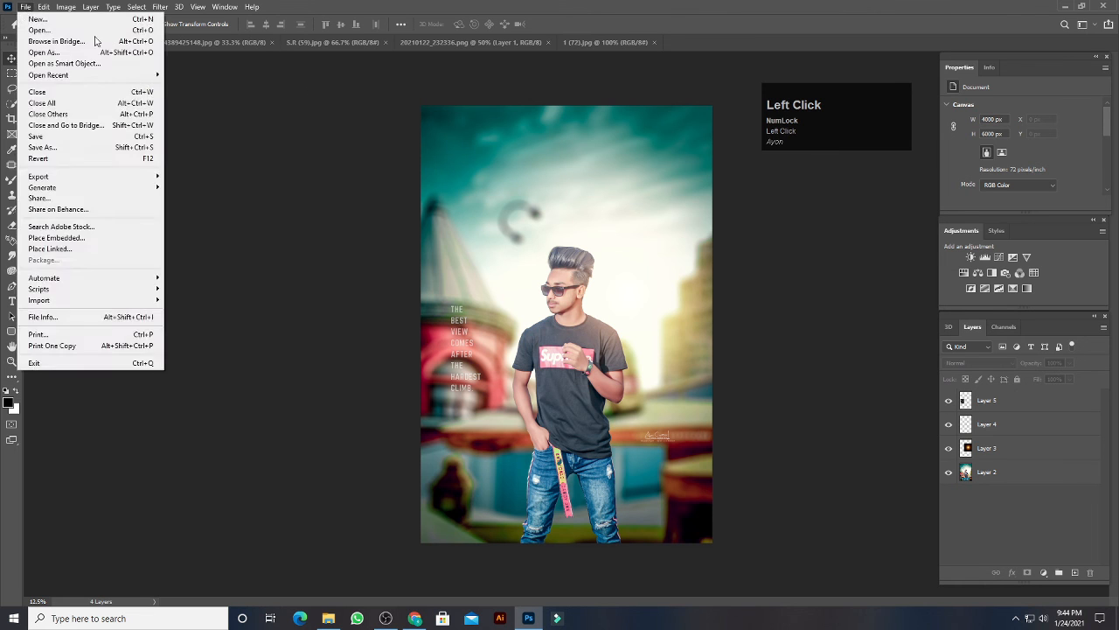
left_click(216, 143)
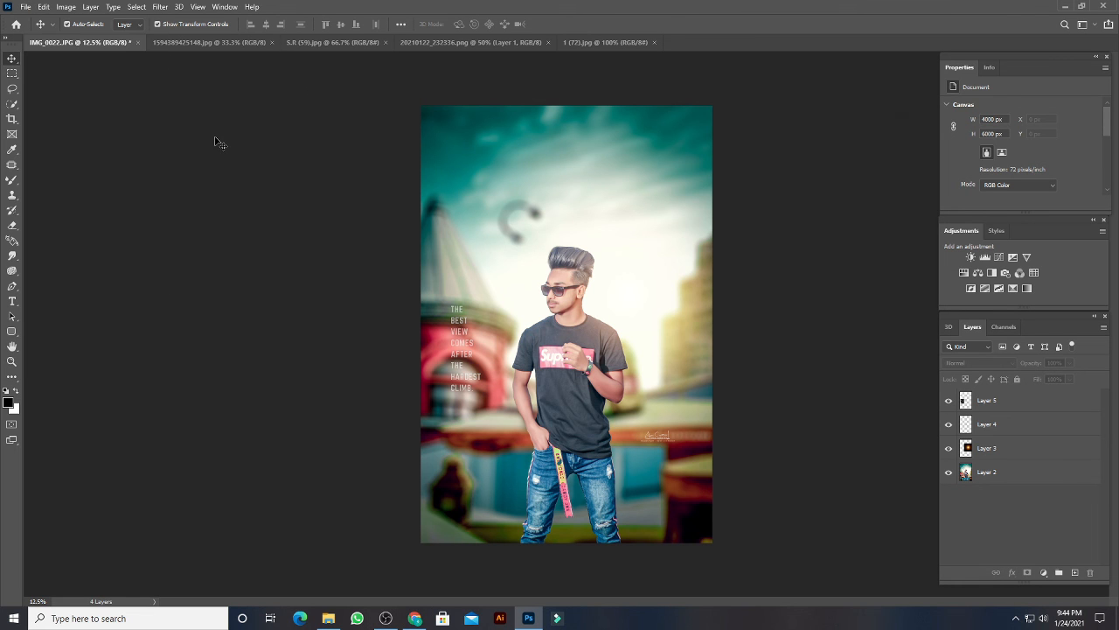
key("ctrl+shift+s")
left_click(155, 274)
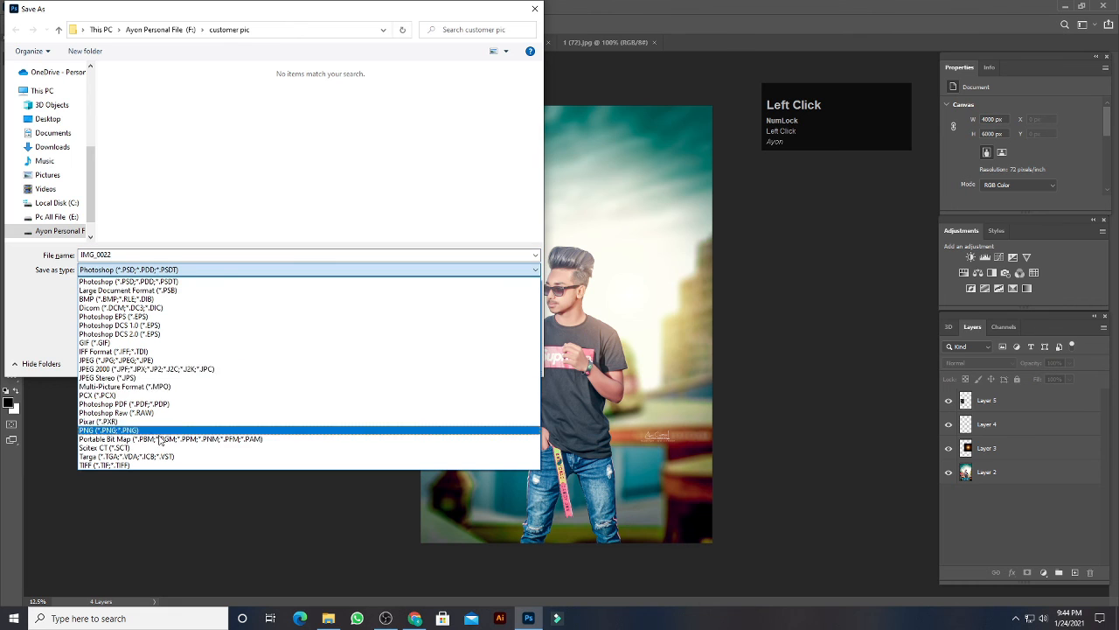
left_click(122, 360)
scroll(69, 222, "down", 1)
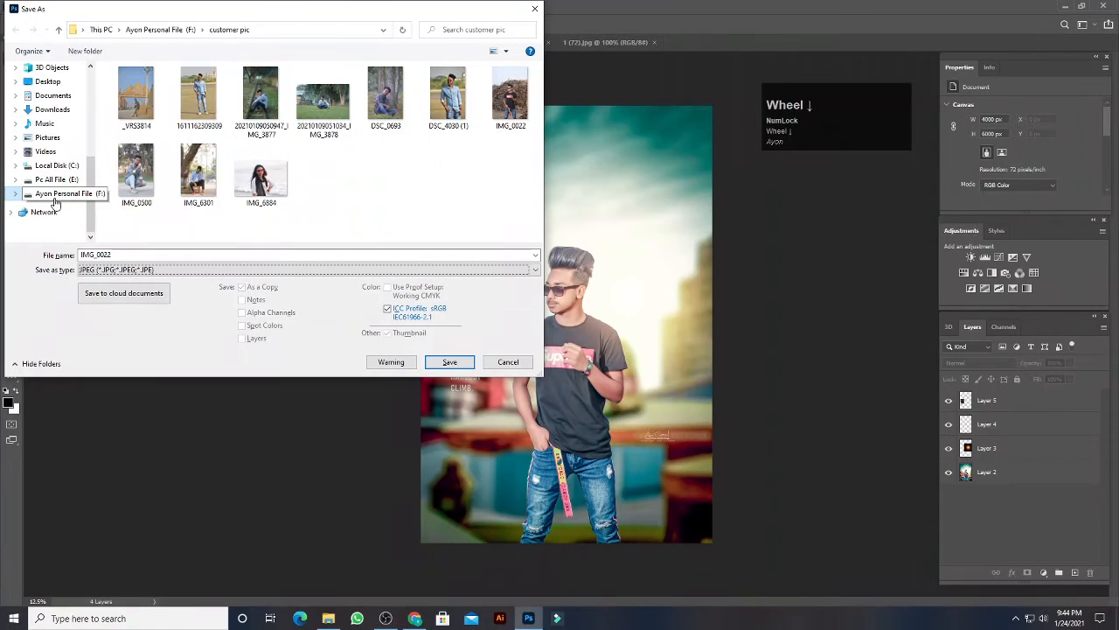
left_click(54, 194)
left_click(61, 179)
left_click(449, 362)
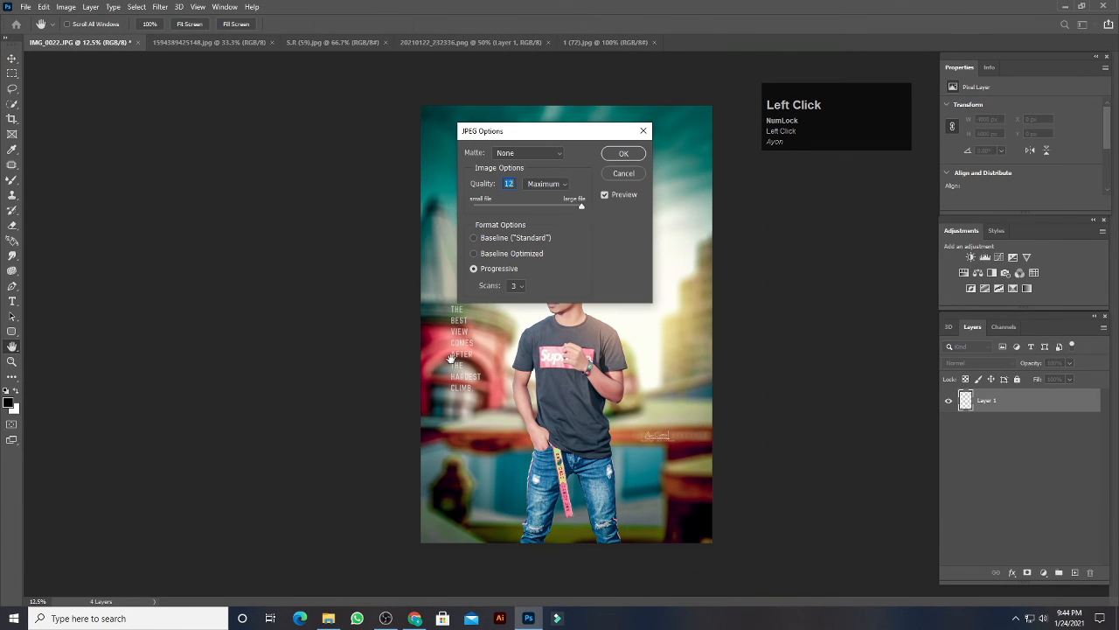
left_click(626, 154)
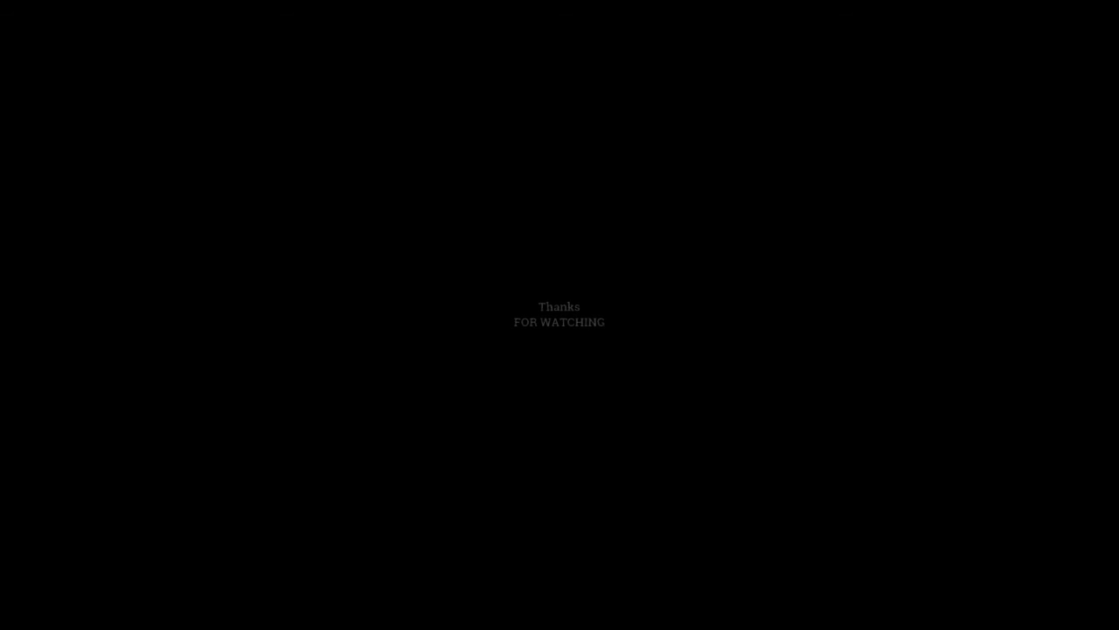